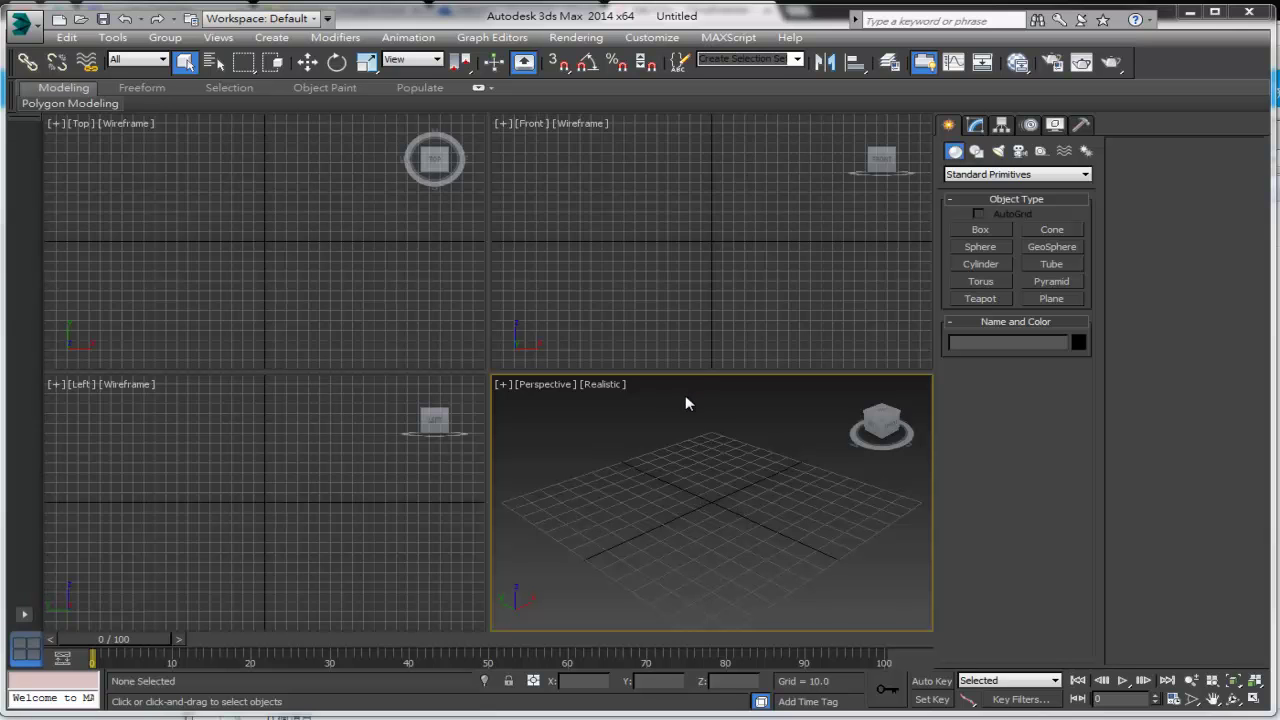
Step: Make the Front viewport active and maximize it with Alt+W
{"action": "left_click", "coordinate": [688, 272]}
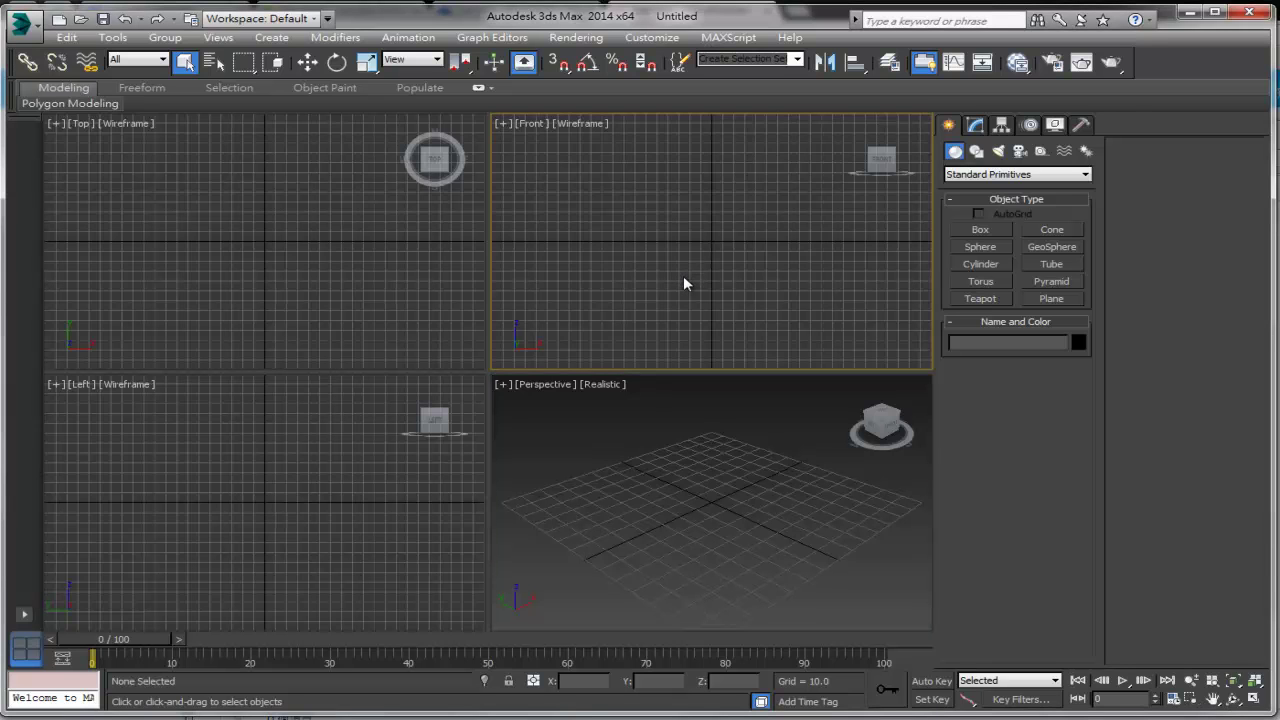
{"action": "key", "text": "alt+w"}
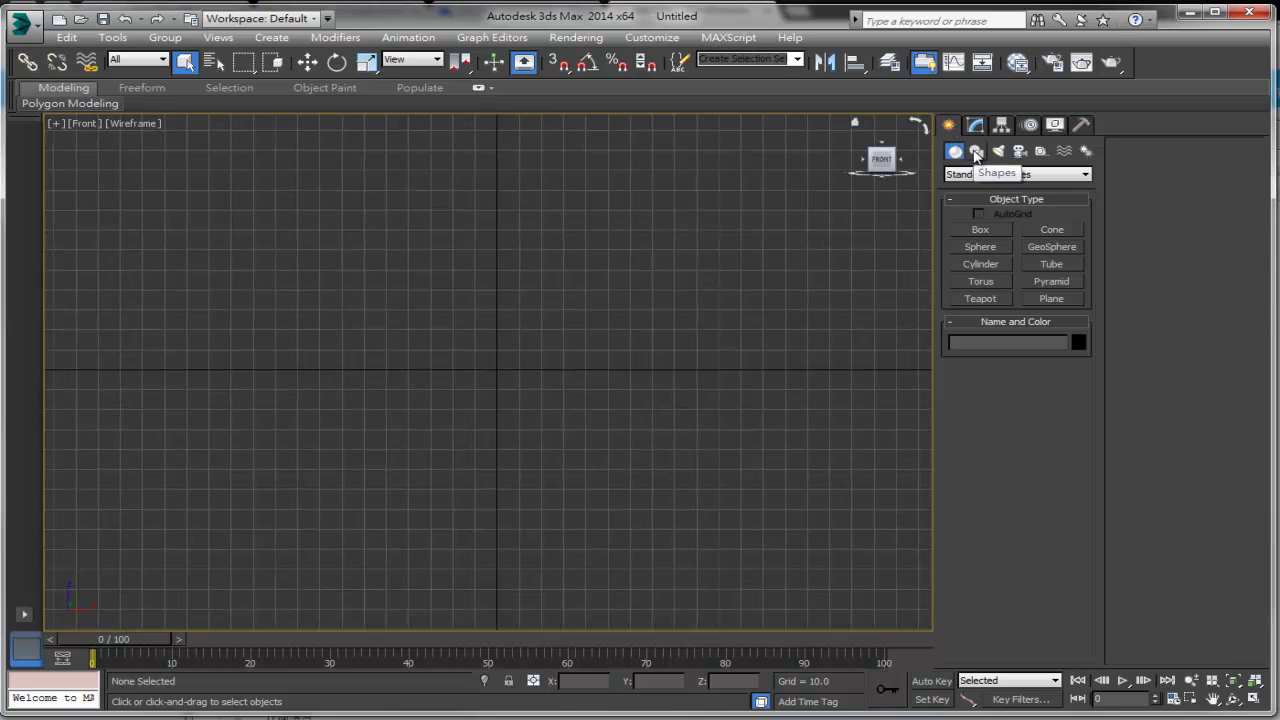
Step: Create a text shape in the Front view and change its text to 'Autodesk'
{"action": "left_click", "coordinate": [975, 151]}
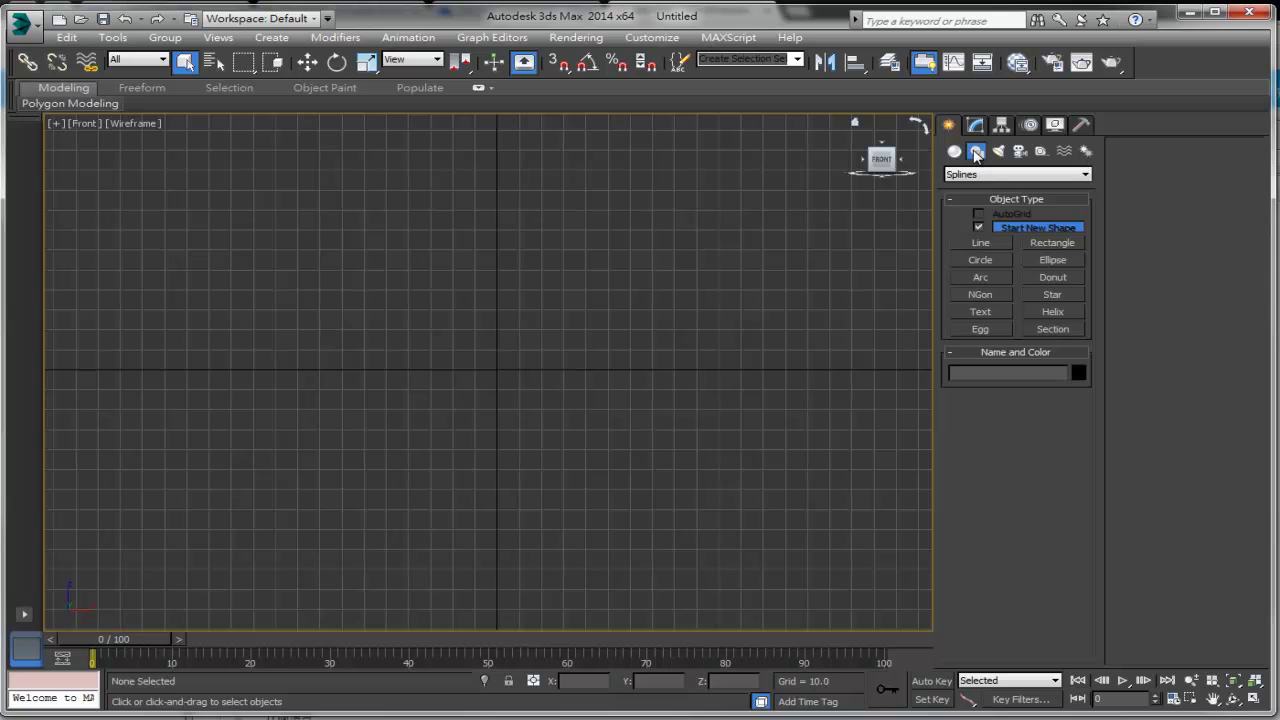
{"action": "left_click", "coordinate": [979, 314]}
{"action": "left_click", "coordinate": [398, 352]}
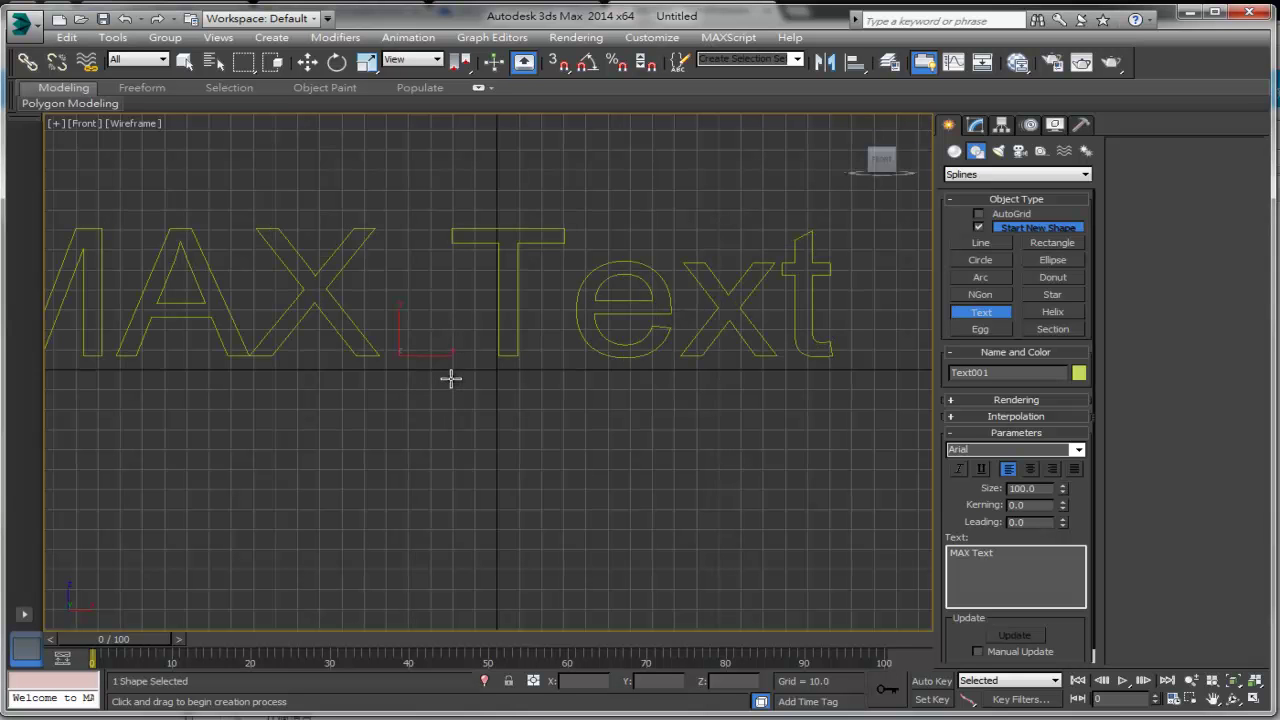
{"action": "scroll", "coordinate": [451, 374], "scroll_direction": "down", "scroll_amount": 1}
{"action": "scroll", "coordinate": [508, 417], "scroll_direction": "down", "scroll_amount": 1}
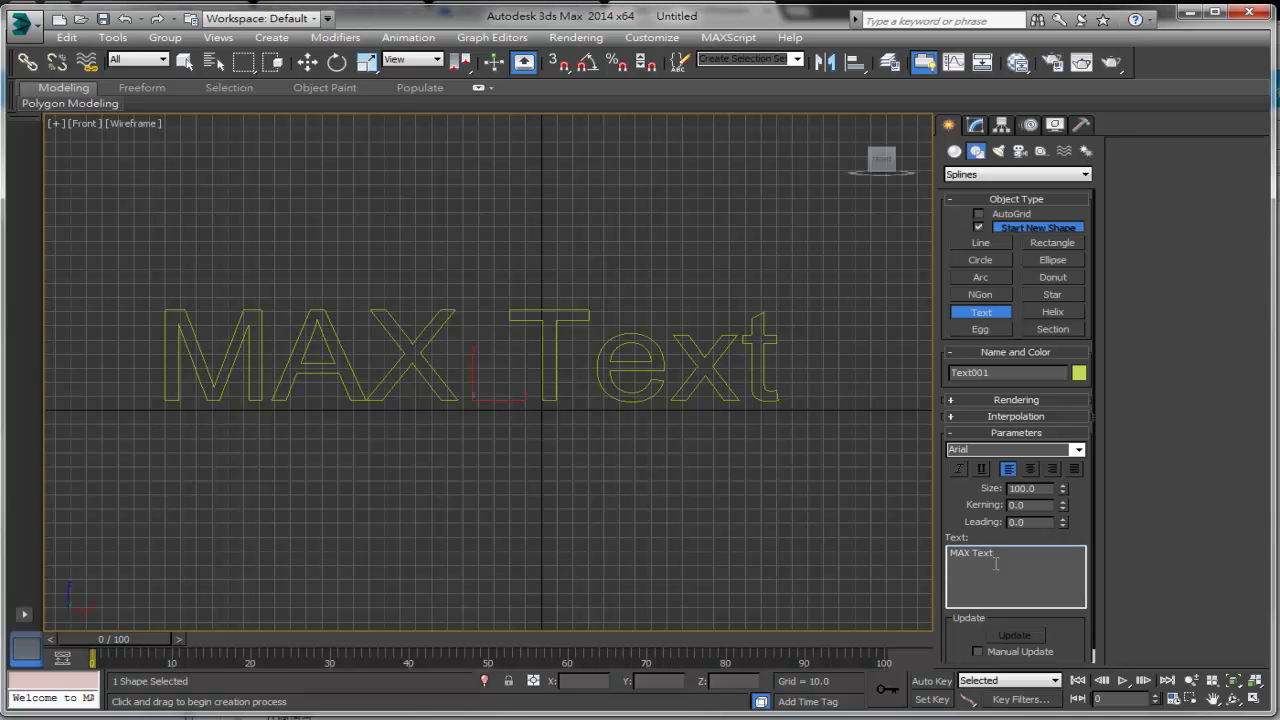
{"action": "left_click_drag", "start_coordinate": [995, 563], "coordinate": [899, 551]}
{"action": "type", "text": "Autodesk"}
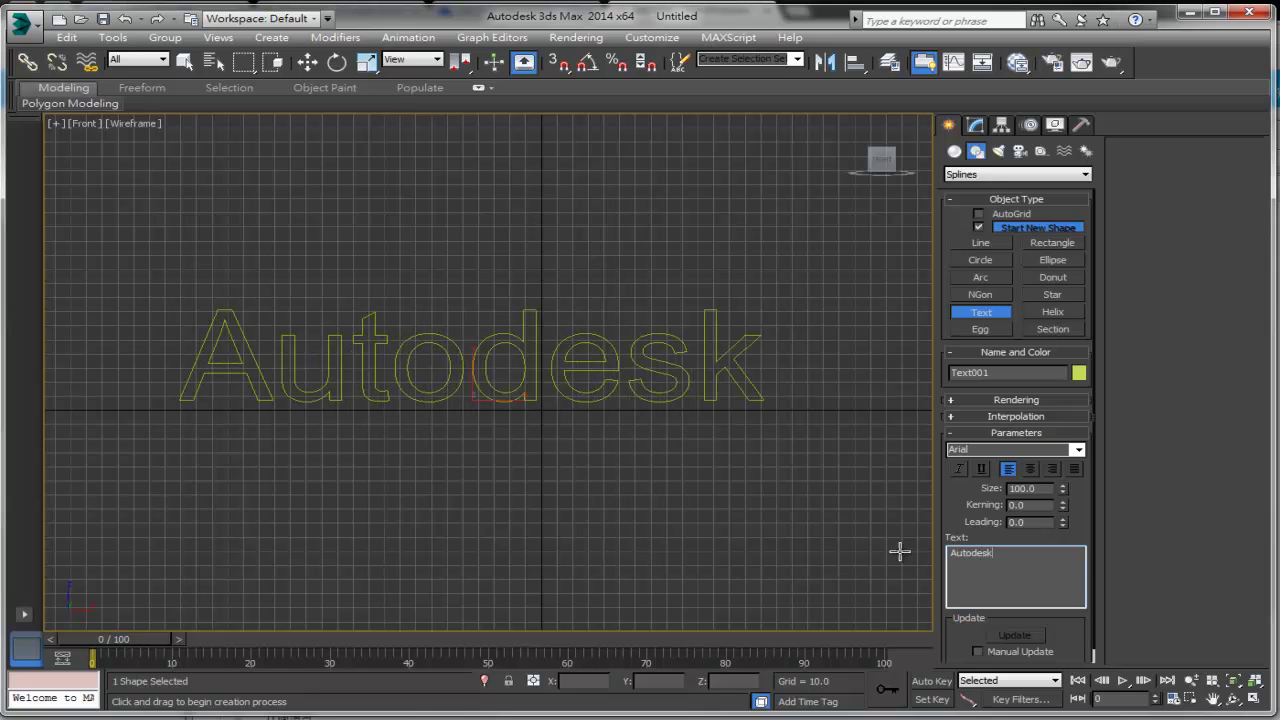
Step: Set the text font to Arial Rounded MT Bold and end text creation
{"action": "left_click", "coordinate": [1077, 452]}
{"action": "left_click", "coordinate": [992, 497]}
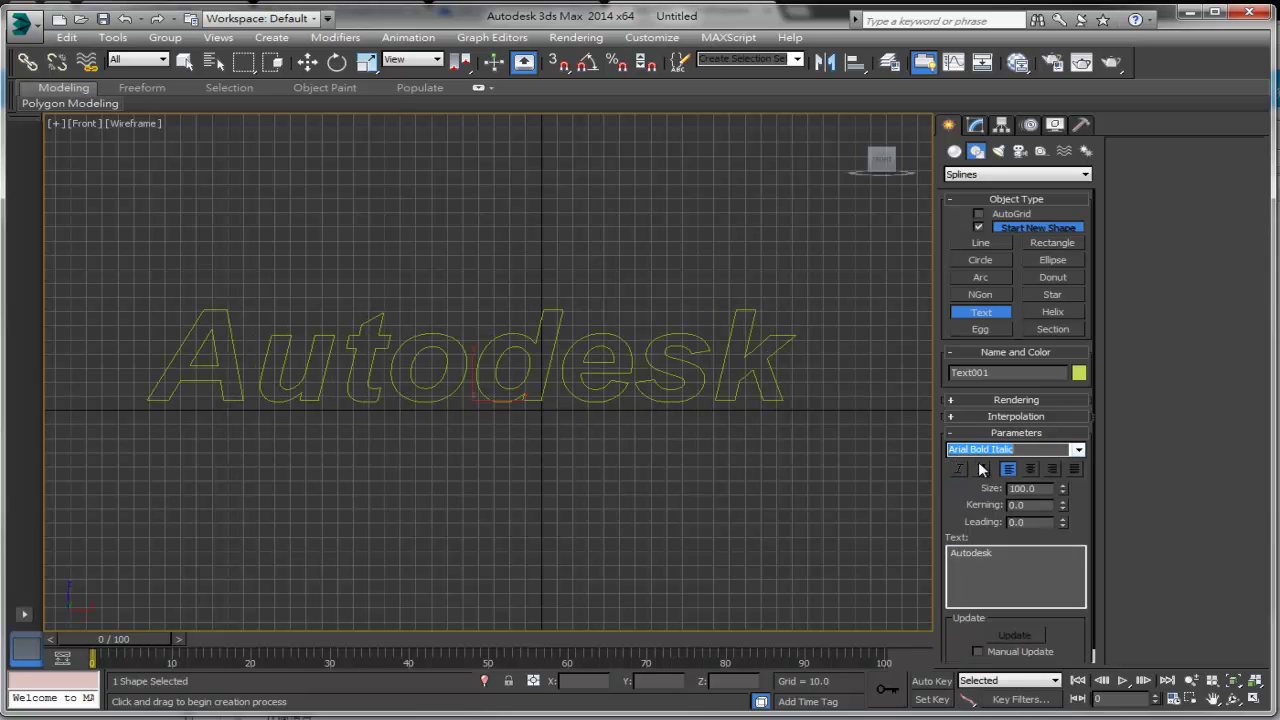
{"action": "key", "text": "Down"}
{"action": "key", "text": "Down"}
{"action": "key", "text": "Down"}
{"action": "key", "text": "Down"}
{"action": "key", "text": "Down"}
{"action": "key", "text": "Down"}
{"action": "key", "text": "Down"}
{"action": "key", "text": "Down"}
{"action": "key", "text": "Down"}
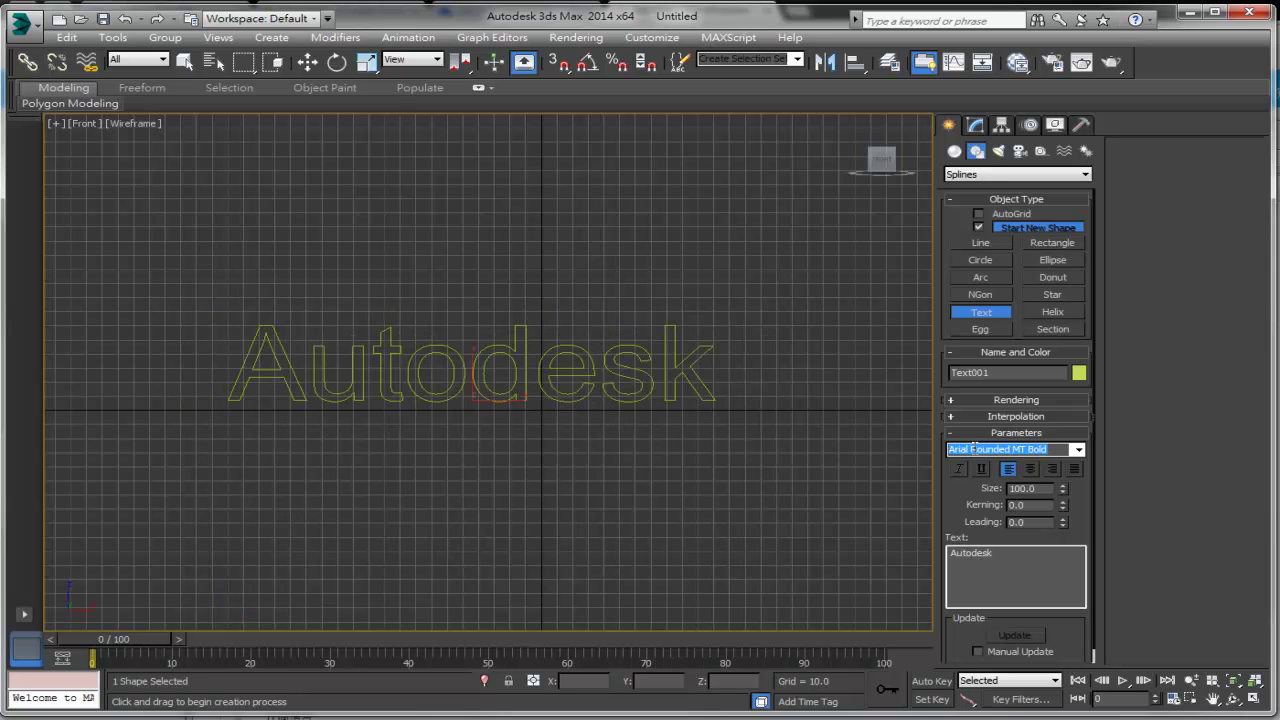
{"action": "key", "text": "Down"}
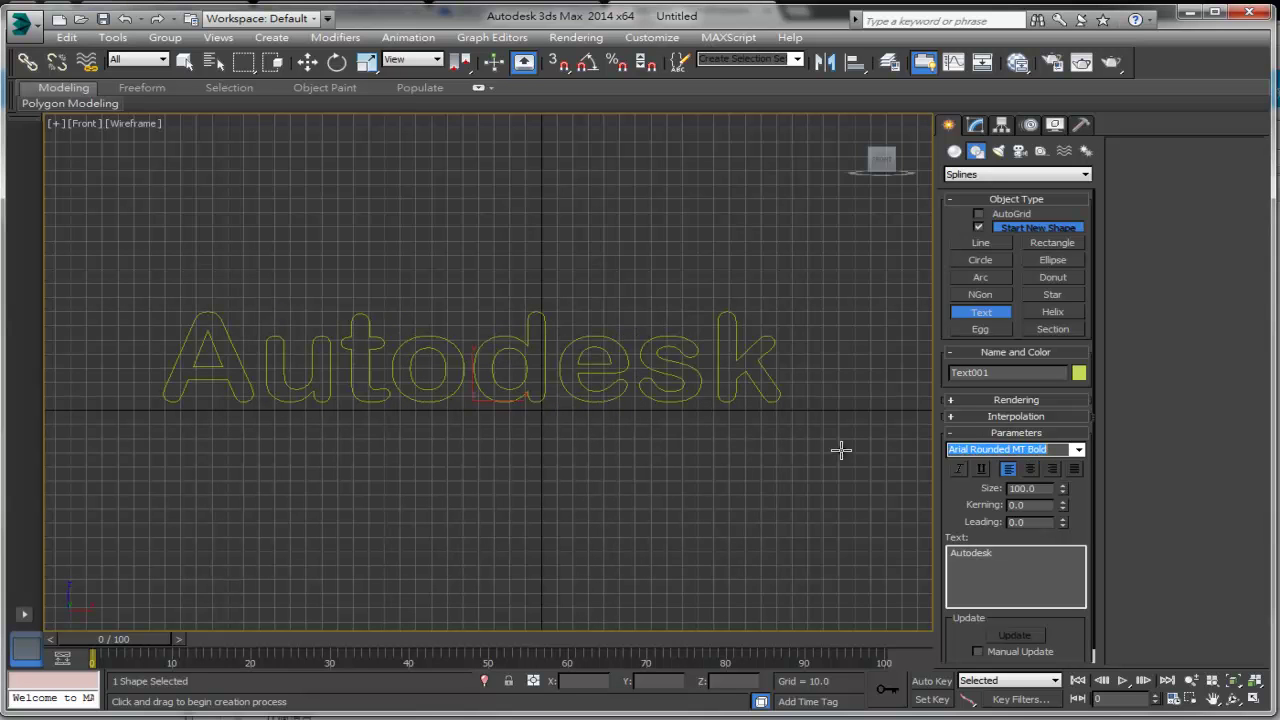
{"action": "right_click", "coordinate": [781, 426]}
{"action": "middle_click_drag", "start_coordinate": [700, 428], "coordinate": [704, 432]}
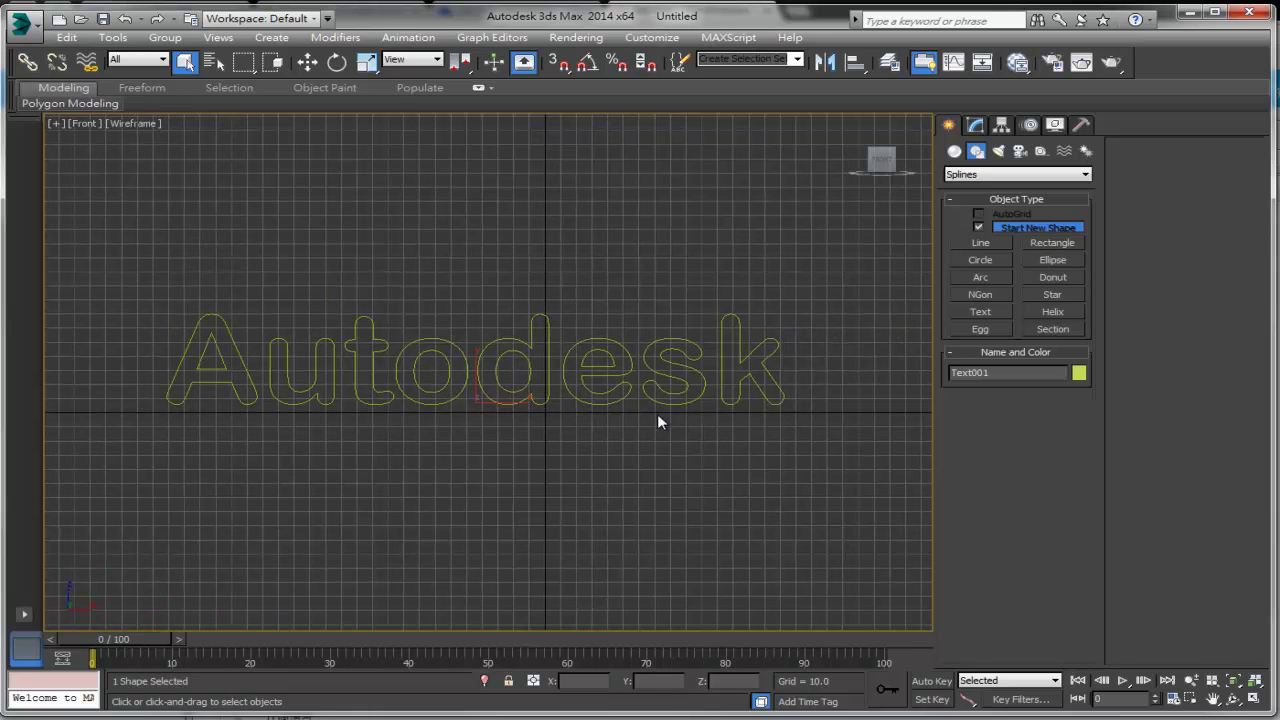
Step: Move the Autodesk text to the world origin, X, Y and Z all 0
{"action": "key", "text": "w"}
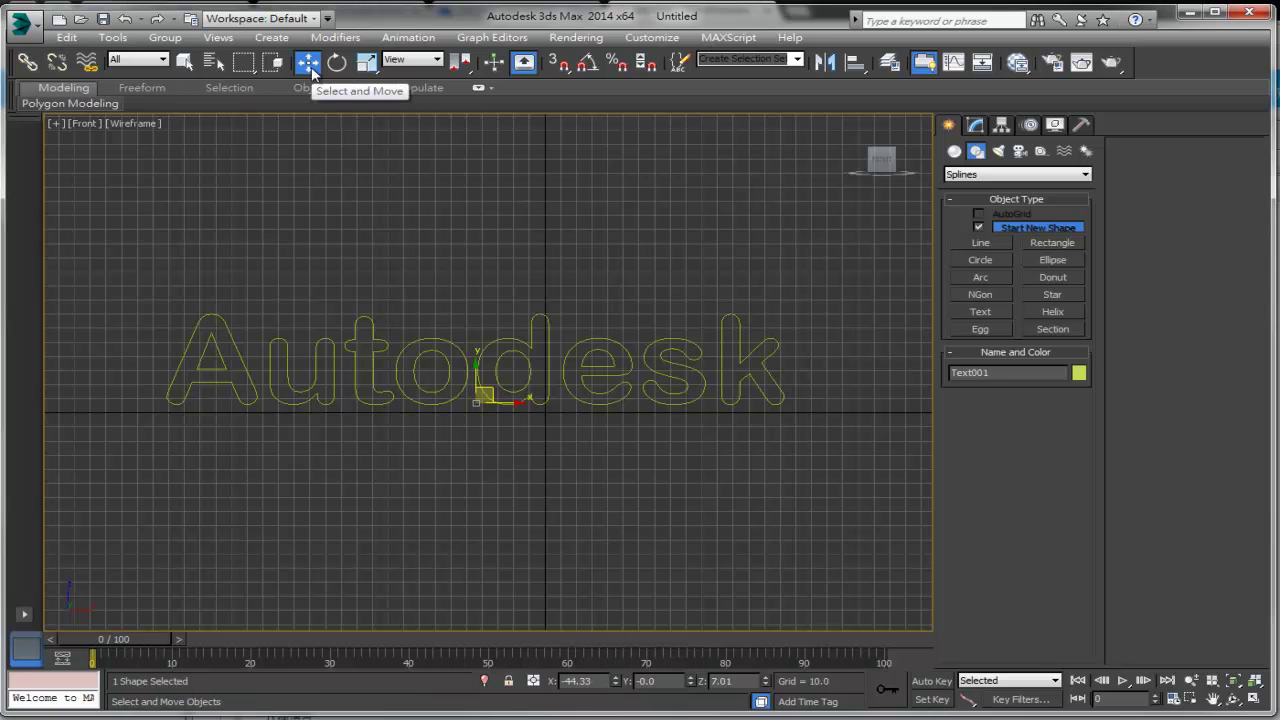
{"action": "right_click", "coordinate": [615, 684]}
{"action": "right_click", "coordinate": [690, 684]}
{"action": "right_click", "coordinate": [765, 684]}
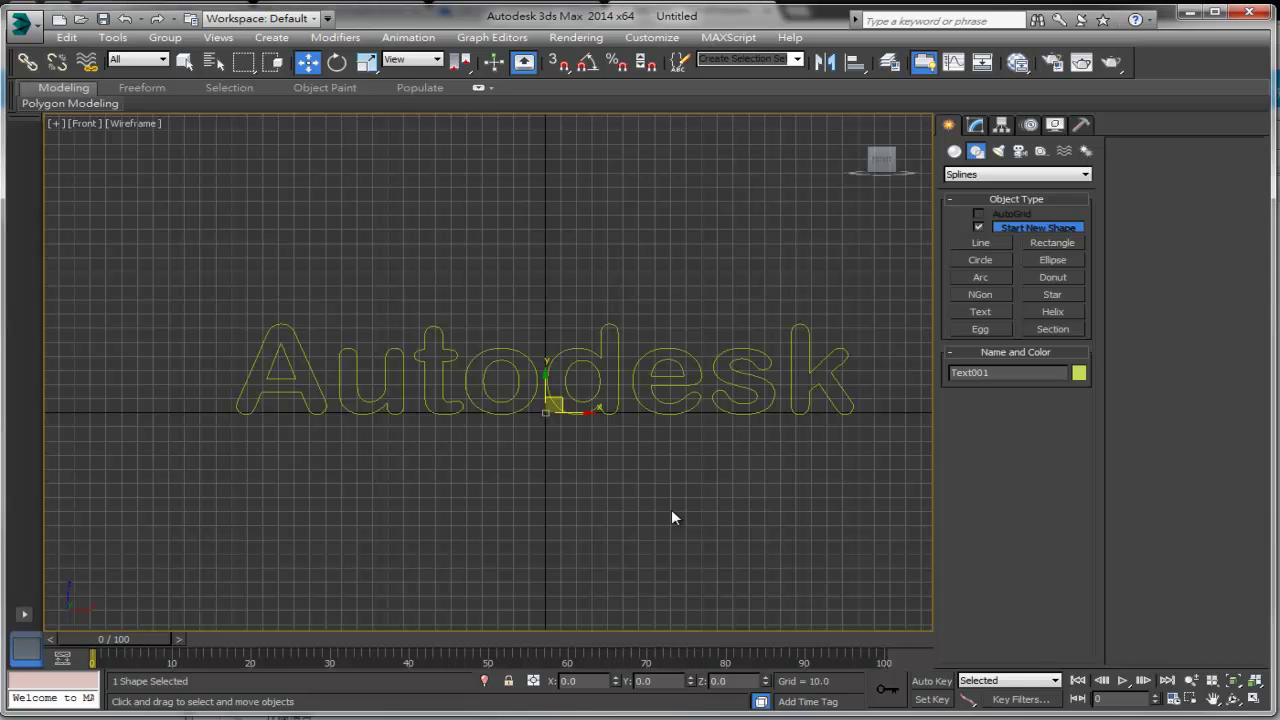
Step: Return to four views, then maximize the Perspective view
{"action": "key", "text": "alt+w"}
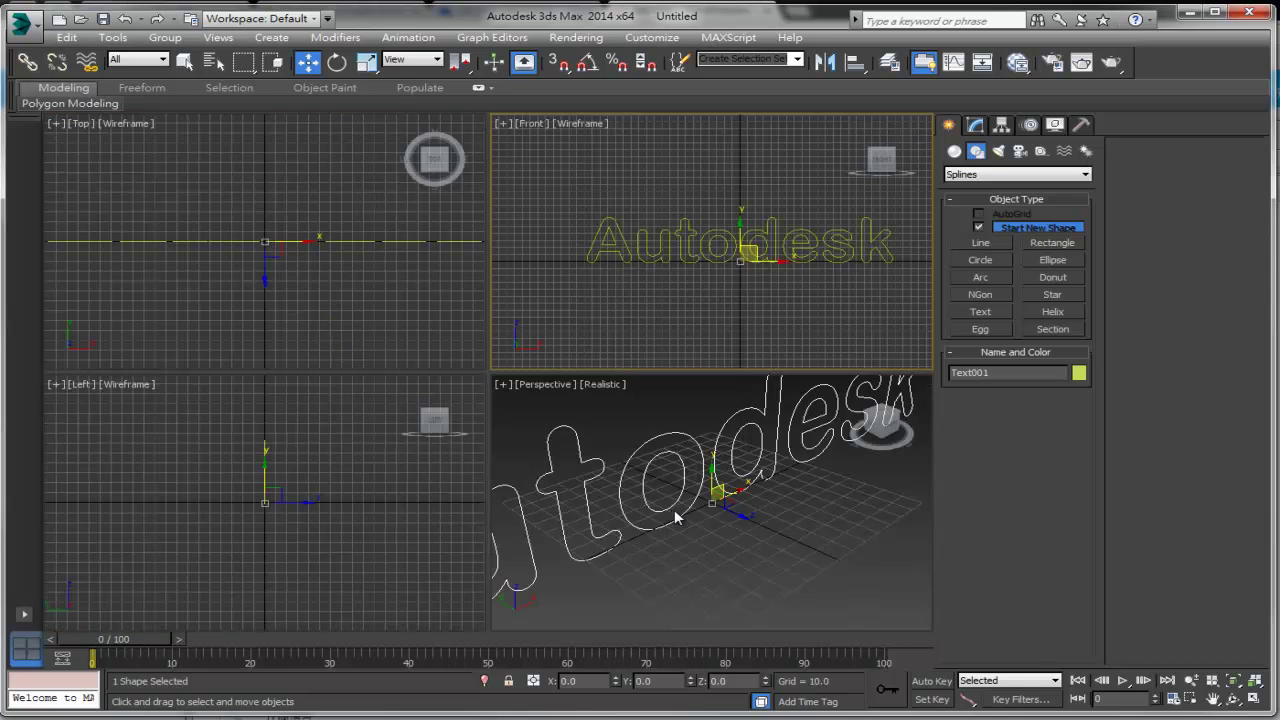
{"action": "left_click", "coordinate": [630, 516]}
{"action": "key", "text": "alt+w"}
{"action": "scroll", "coordinate": [618, 505], "scroll_direction": "down", "scroll_amount": 5}
{"action": "scroll", "coordinate": [618, 505], "scroll_direction": "down", "scroll_amount": 3}
{"action": "scroll", "coordinate": [630, 490], "scroll_direction": "down", "scroll_amount": 1}
{"action": "scroll", "coordinate": [600, 530], "scroll_direction": "up", "scroll_amount": 2}
{"action": "scroll", "coordinate": [629, 491], "scroll_direction": "up", "scroll_amount": 2}
{"action": "scroll", "coordinate": [674, 466], "scroll_direction": "up", "scroll_amount": 3}
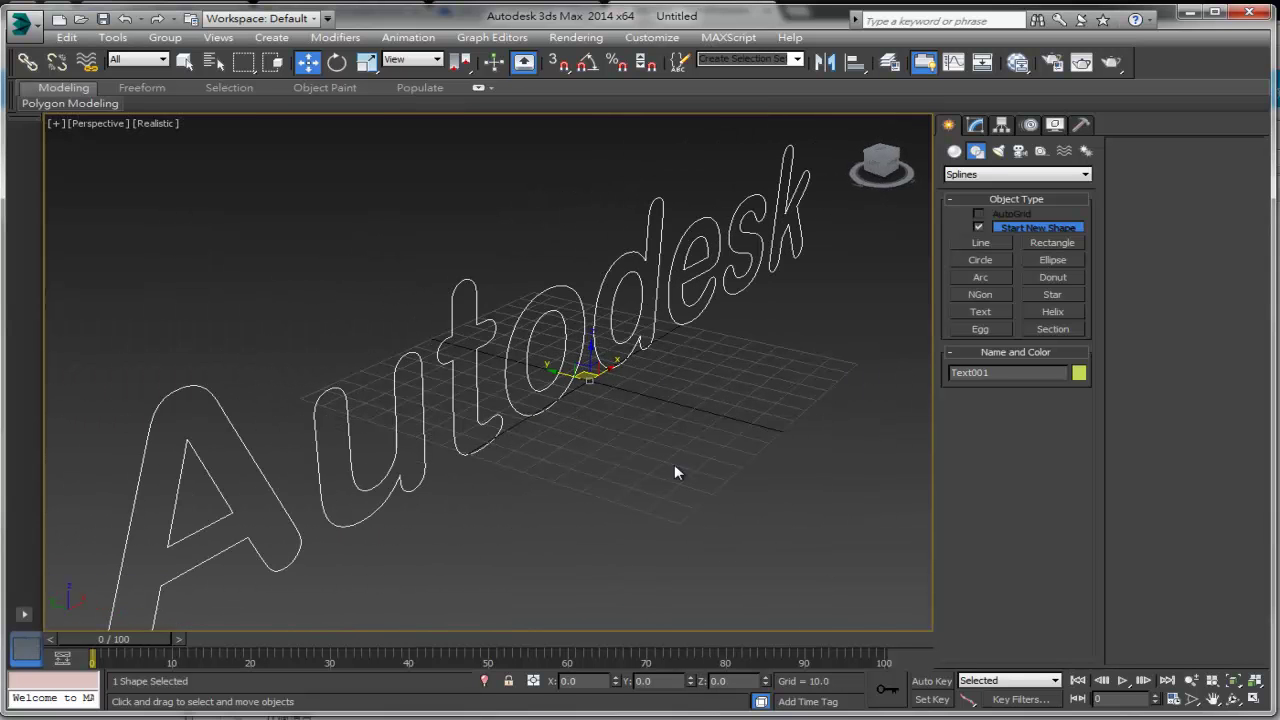
Step: On the Modify panel, open the Modifier List at the B entries
{"action": "left_click", "coordinate": [976, 126]}
{"action": "left_click", "coordinate": [1085, 171]}
{"action": "key", "text": "b"}
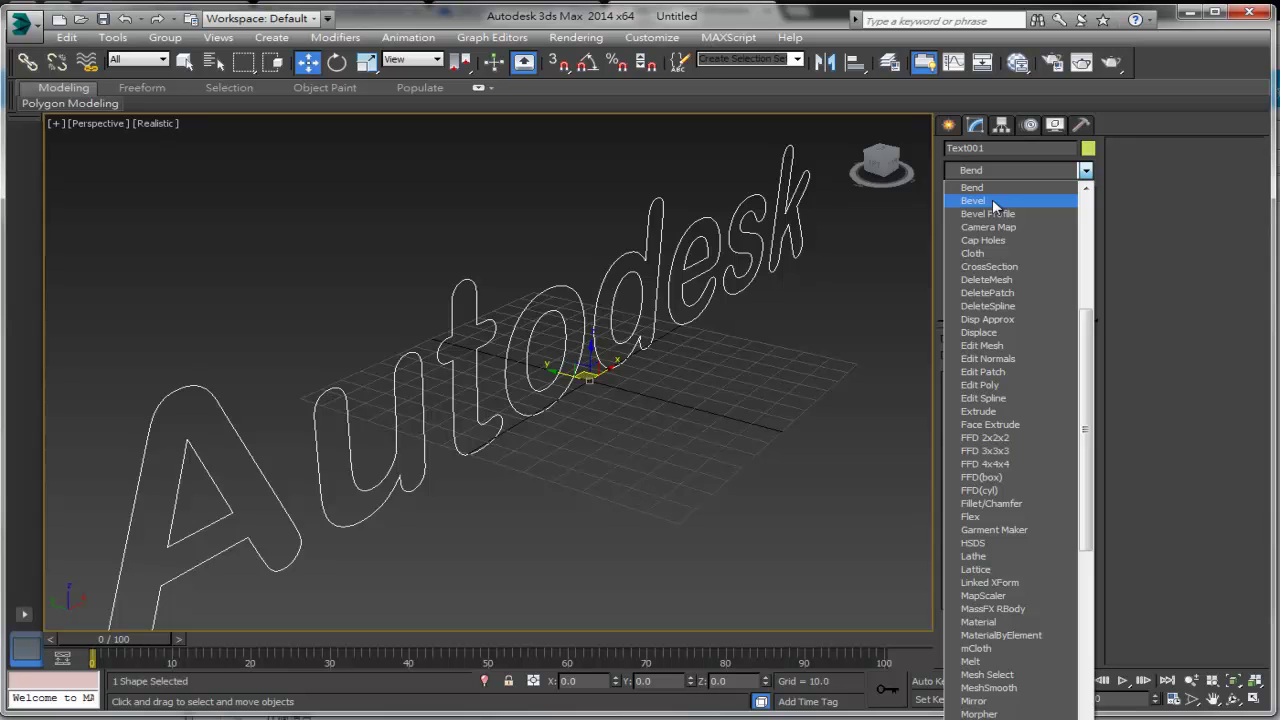
Step: Apply a Bevel modifier to the text with Level 1 height 14.5
{"action": "left_click", "coordinate": [995, 203]}
{"action": "scroll", "coordinate": [714, 402], "scroll_direction": "down", "scroll_amount": 1}
{"action": "scroll", "coordinate": [705, 402], "scroll_direction": "down", "scroll_amount": 2}
{"action": "scroll", "coordinate": [710, 400], "scroll_direction": "down", "scroll_amount": 1}
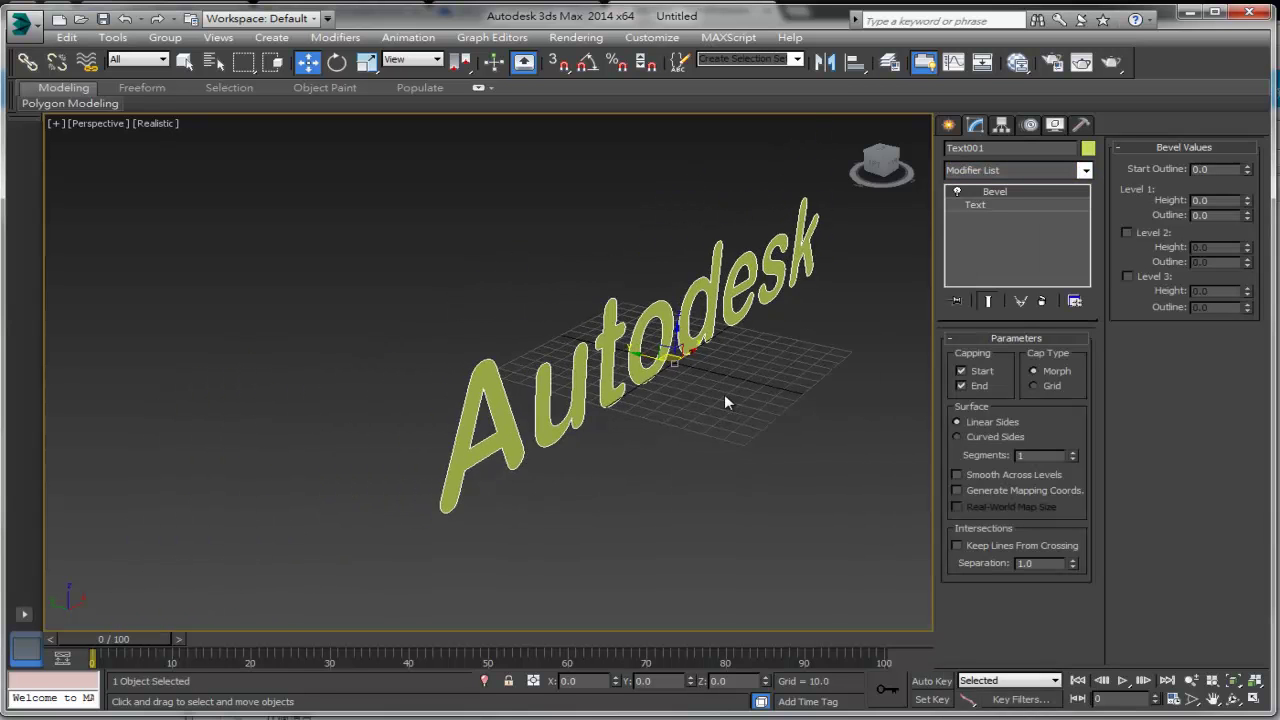
{"action": "scroll", "coordinate": [720, 400], "scroll_direction": "up", "scroll_amount": 2}
{"action": "scroll", "coordinate": [717, 402], "scroll_direction": "down", "scroll_amount": 1}
{"action": "scroll", "coordinate": [740, 402], "scroll_direction": "up", "scroll_amount": 1}
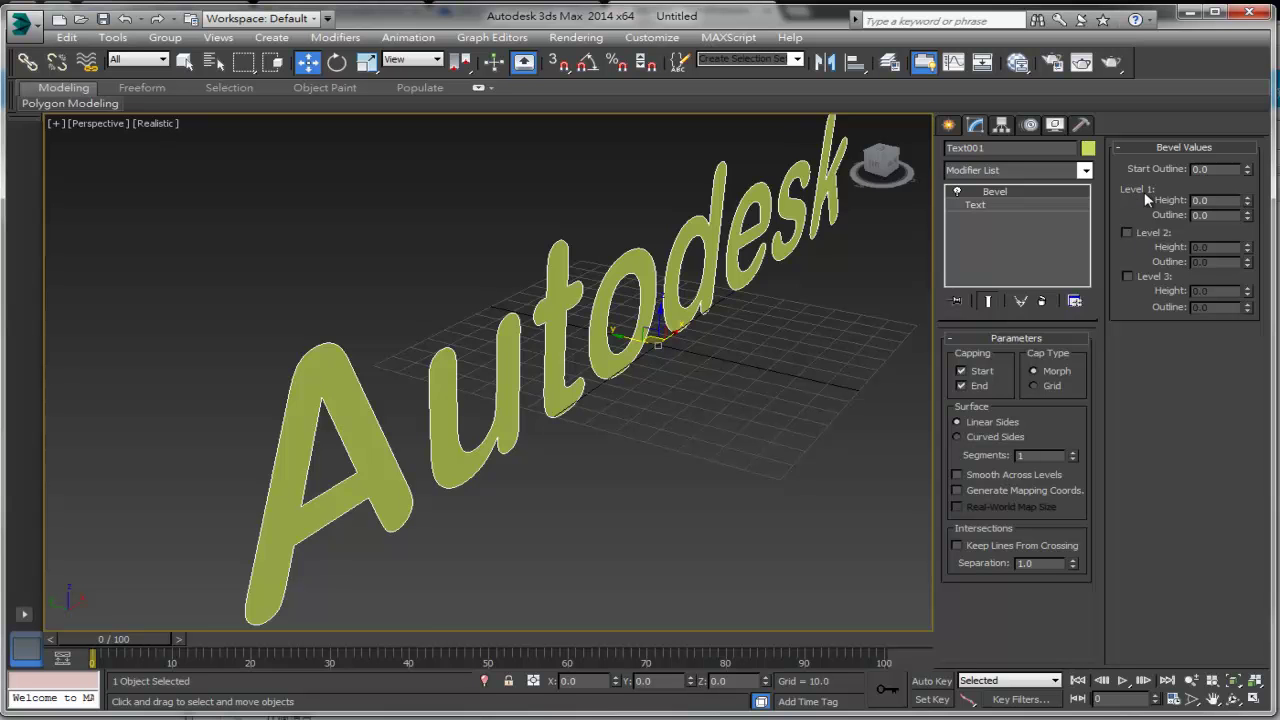
{"action": "left_click_drag", "start_coordinate": [1247, 201], "coordinate": [1243, 177]}
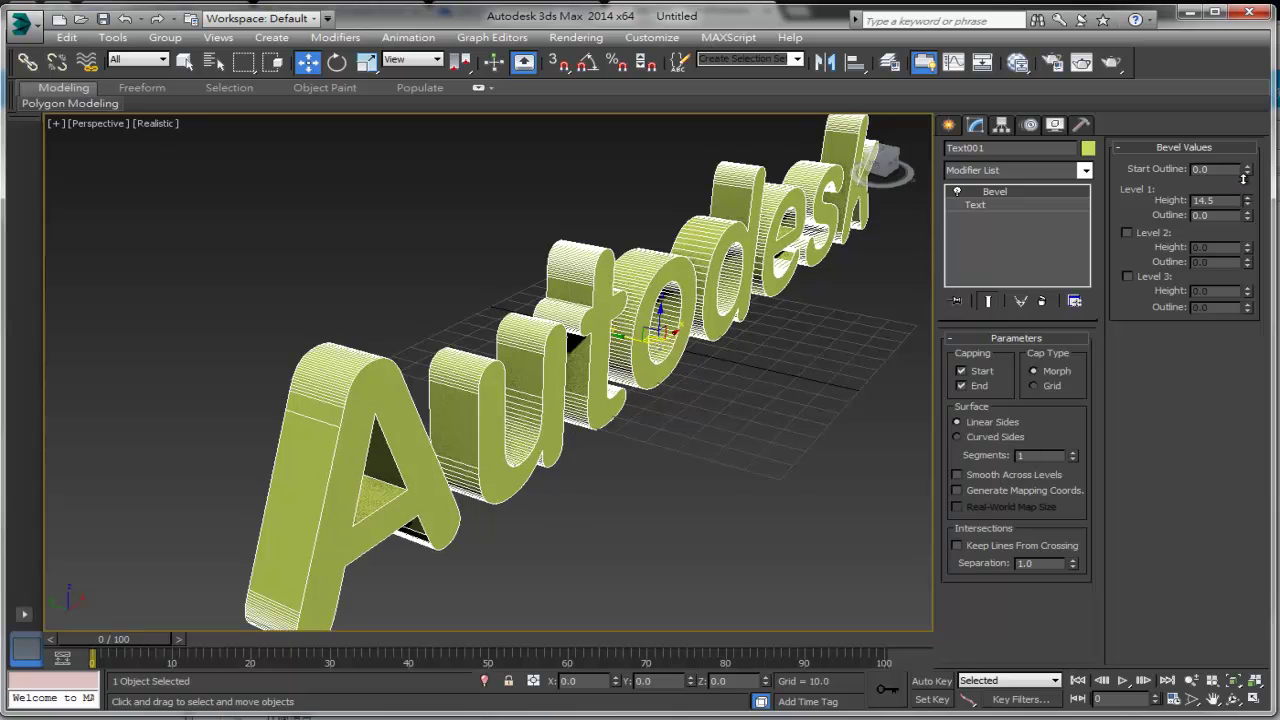
{"action": "scroll", "coordinate": [806, 323], "scroll_direction": "up", "scroll_amount": 6}
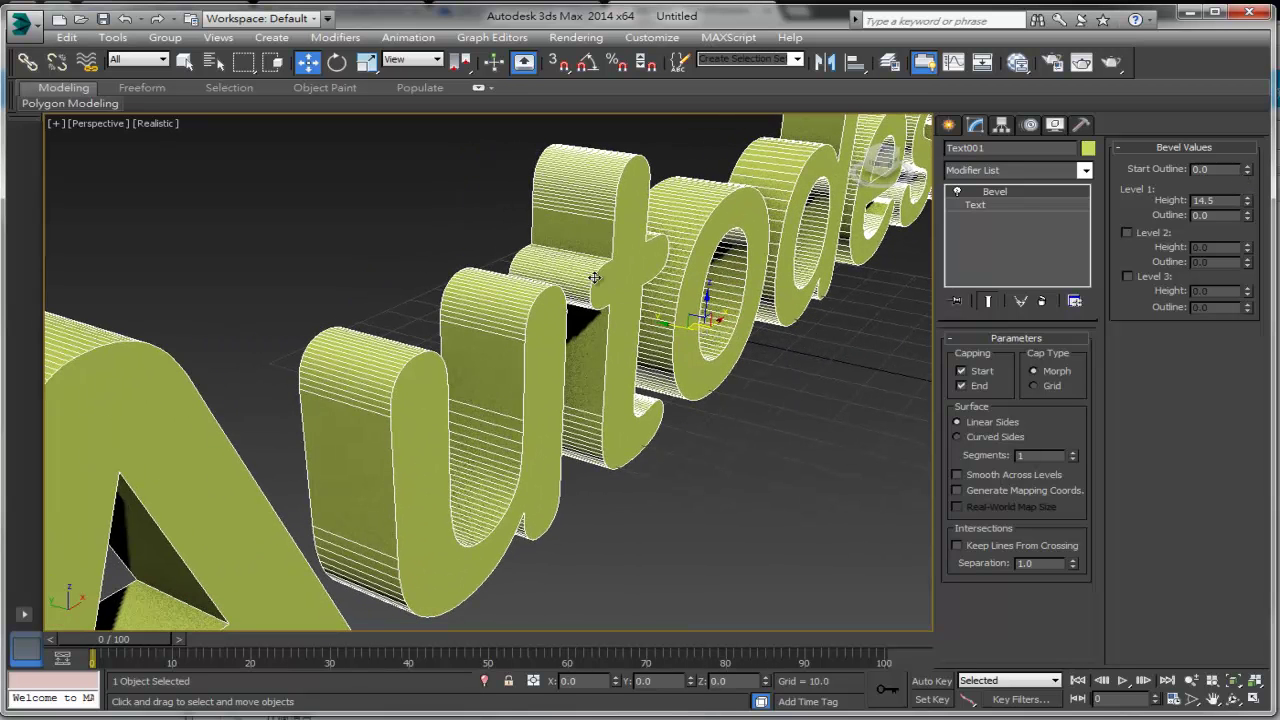
{"action": "middle_click_drag", "start_coordinate": [640, 288], "coordinate": [674, 297]}
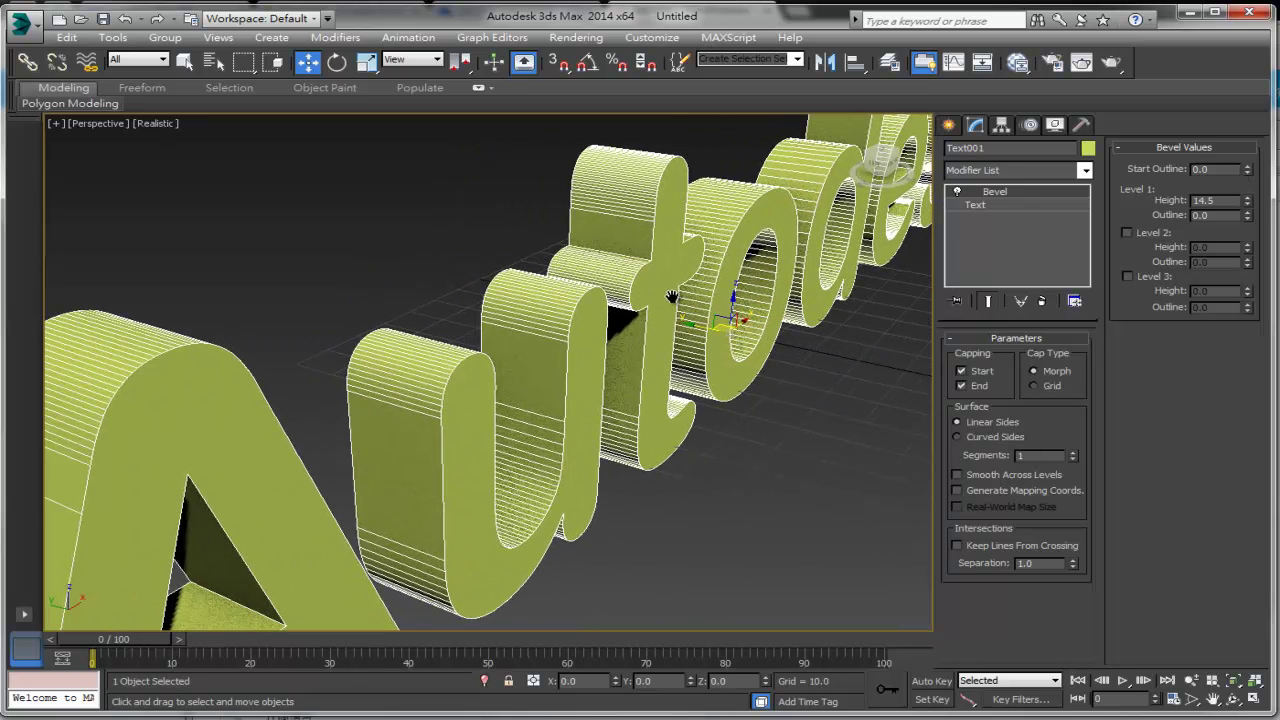
Step: Enable Bevel Level 2 with height 1.0 and outline -0.6
{"action": "left_click", "coordinate": [1127, 232]}
{"action": "middle_click_drag", "start_coordinate": [777, 374], "coordinate": [850, 372]}
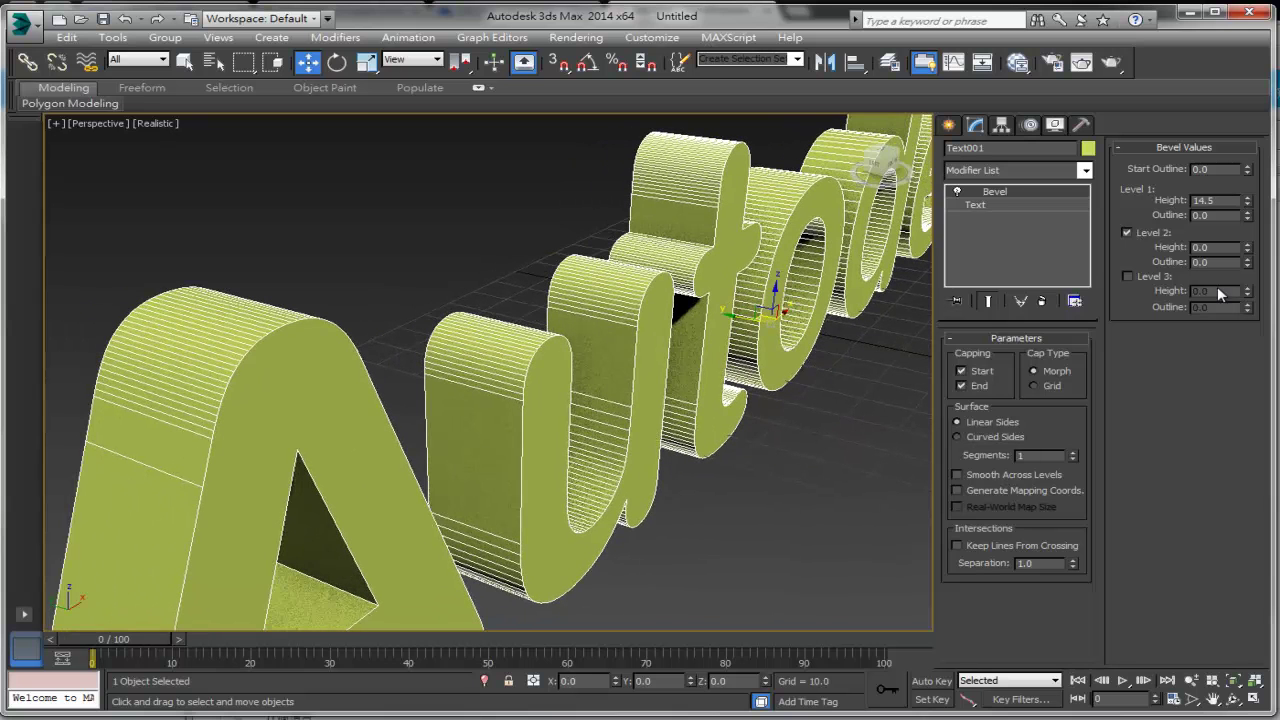
{"action": "left_click", "coordinate": [1248, 247]}
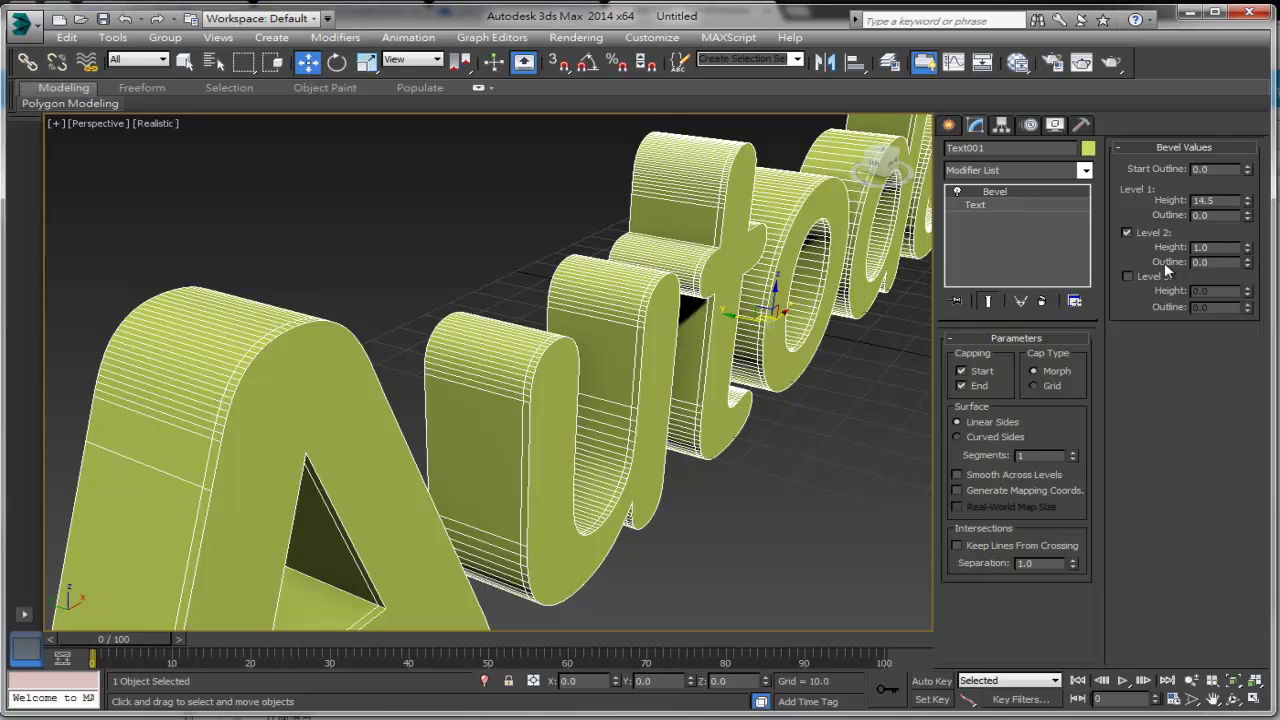
{"action": "left_click_drag", "start_coordinate": [1248, 264], "coordinate": [1248, 268]}
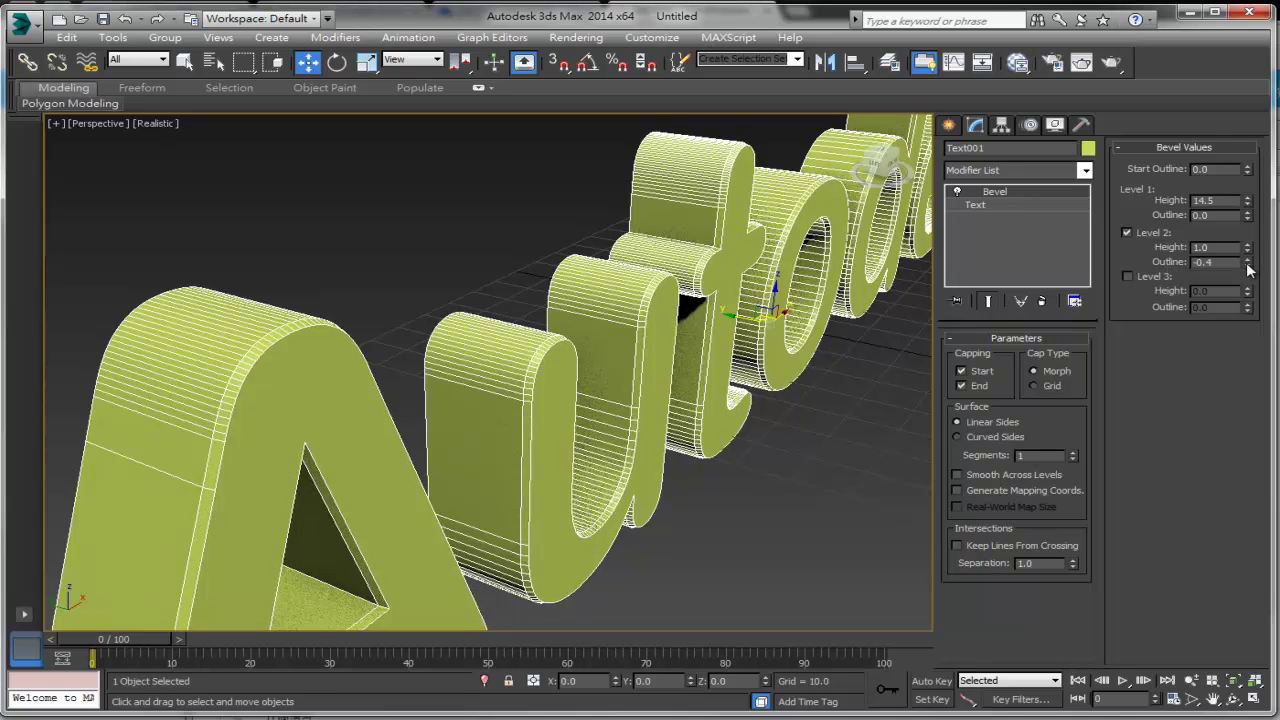
Step: Orbit, pan and zoom the view to face the beveled letters front-on
{"action": "mouse_move", "coordinate": [666, 359]}
{"action": "middle_mouse_down", "text": "alt"}
{"action": "mouse_move", "coordinate": [676, 368]}
{"action": "mouse_move", "coordinate": [650, 368]}
{"action": "mouse_move", "coordinate": [757, 440]}
{"action": "mouse_move", "coordinate": [798, 391]}
{"action": "middle_mouse_up", "text": "alt"}
{"action": "middle_click_drag", "start_coordinate": [820, 288], "coordinate": [820, 307], "text": "alt"}
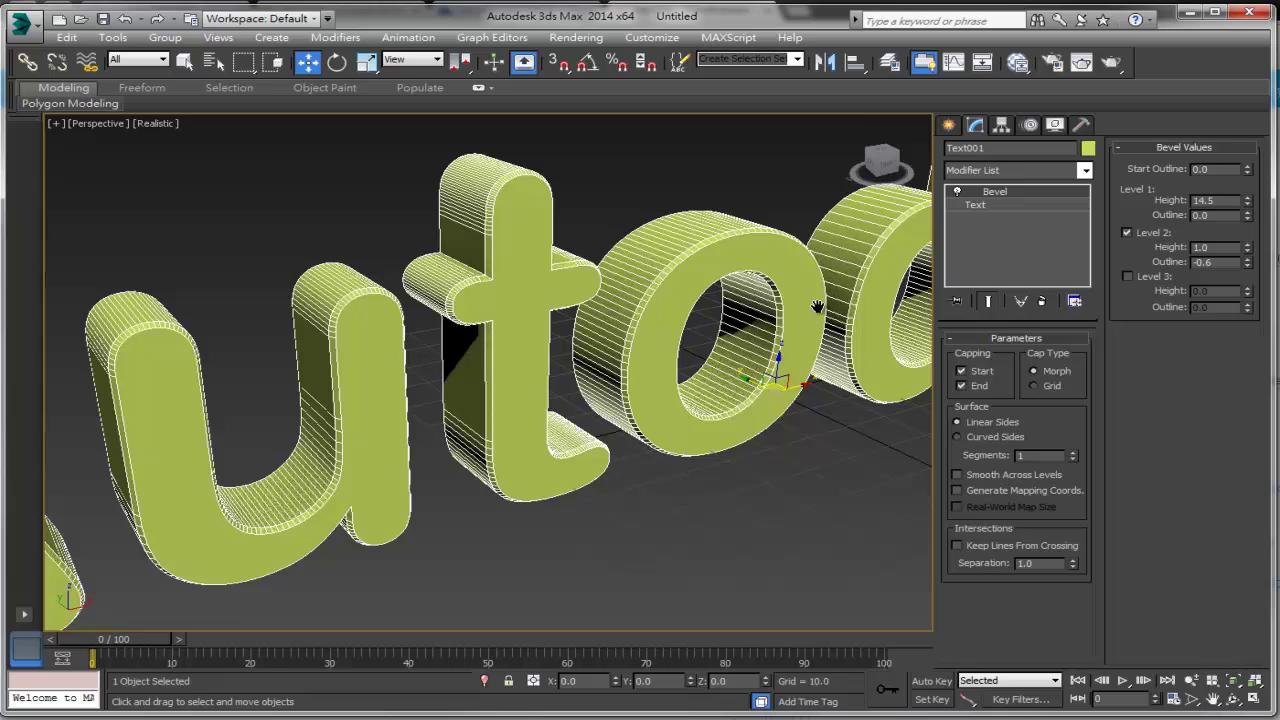
{"action": "left_click", "coordinate": [887, 168]}
{"action": "mouse_move", "coordinate": [563, 294]}
{"action": "middle_mouse_down"}
{"action": "mouse_move", "coordinate": [580, 360]}
{"action": "mouse_move", "coordinate": [530, 380]}
{"action": "mouse_move", "coordinate": [578, 414]}
{"action": "mouse_move", "coordinate": [566, 418]}
{"action": "middle_mouse_up"}
{"action": "scroll", "coordinate": [580, 360], "scroll_direction": "down", "scroll_amount": 2}
{"action": "scroll", "coordinate": [583, 362], "scroll_direction": "down", "scroll_amount": 3}
{"action": "scroll", "coordinate": [583, 358], "scroll_direction": "down", "scroll_amount": 2}
{"action": "scroll", "coordinate": [560, 360], "scroll_direction": "down", "scroll_amount": 2}
Step: Create target camera Camera001 from the Perspective view and open the Rendering menu
{"action": "scroll", "coordinate": [521, 390], "scroll_direction": "down", "scroll_amount": 1}
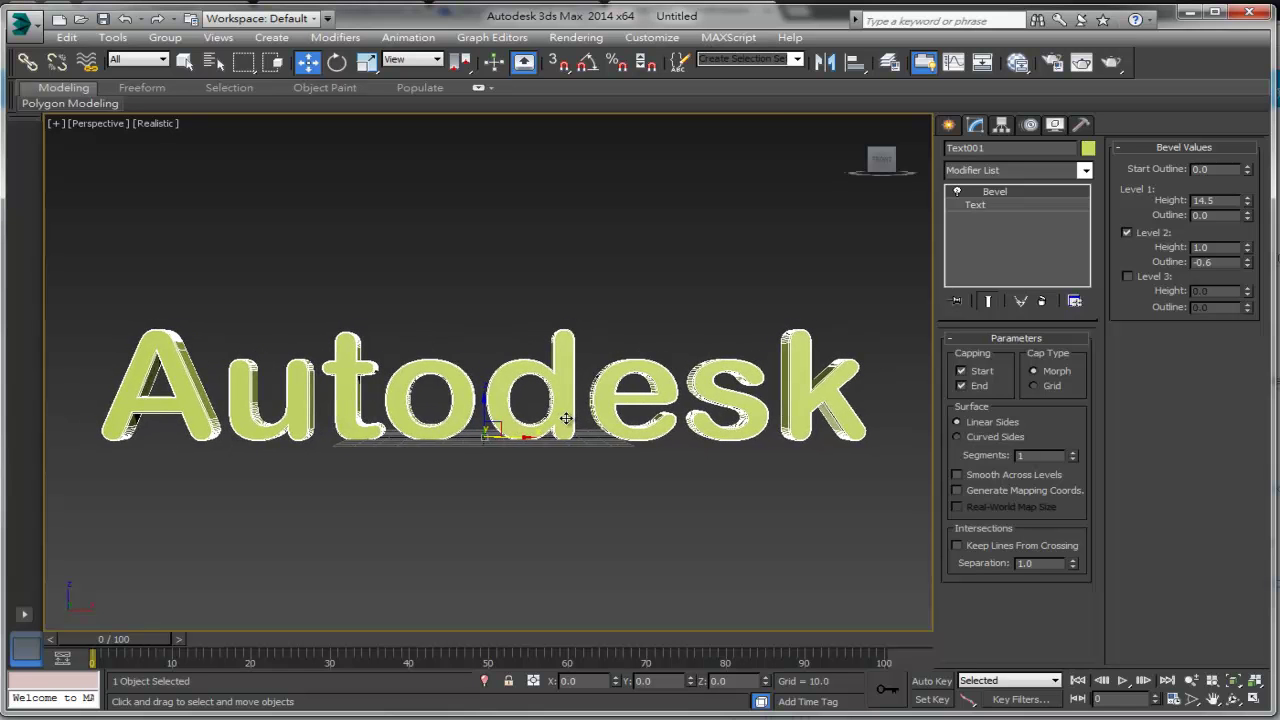
{"action": "key", "text": "ctrl+c"}
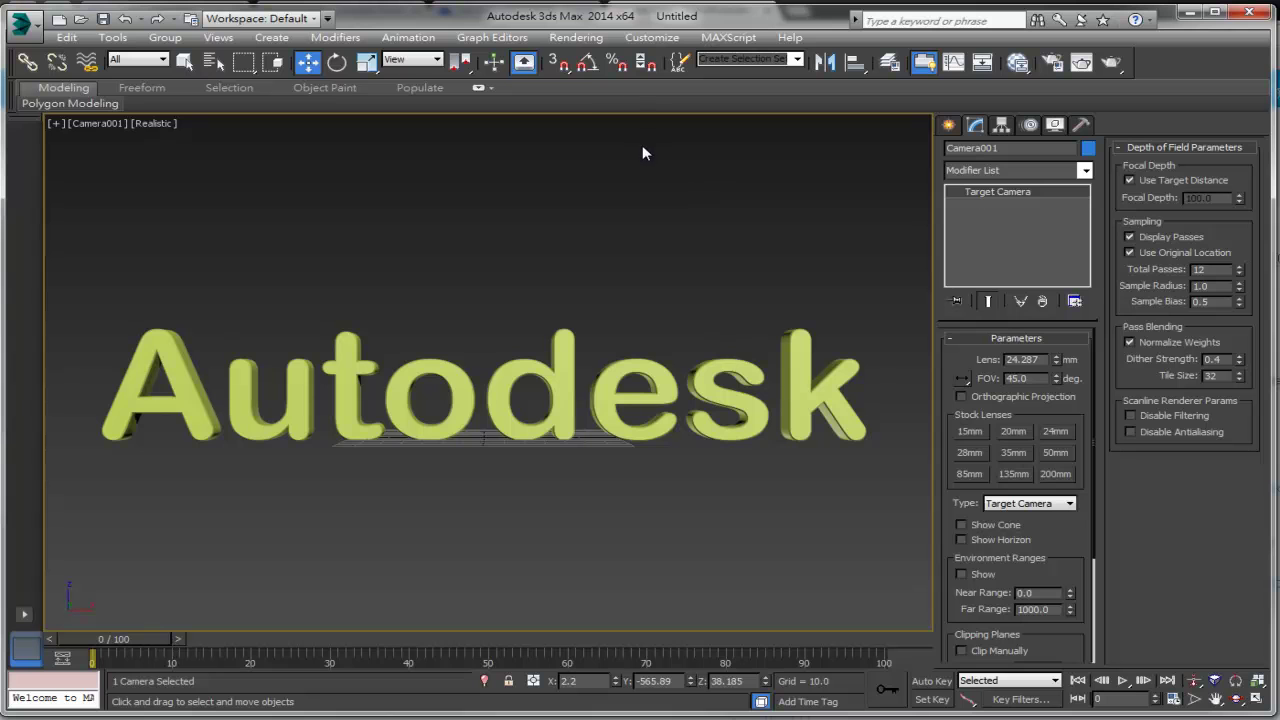
{"action": "left_click", "coordinate": [588, 40]}
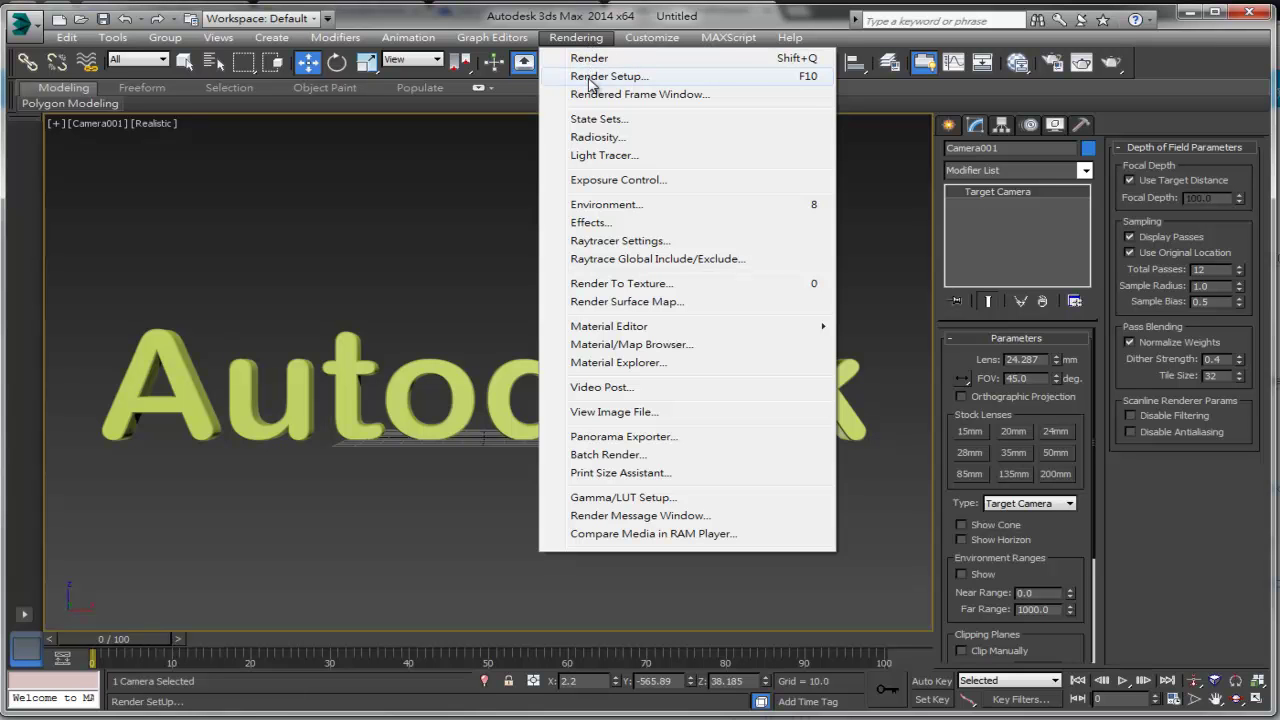
Step: In Render Setup's Assign Renderer rollout, set the Production renderer to NVIDIA mental ray
{"action": "left_click", "coordinate": [592, 77]}
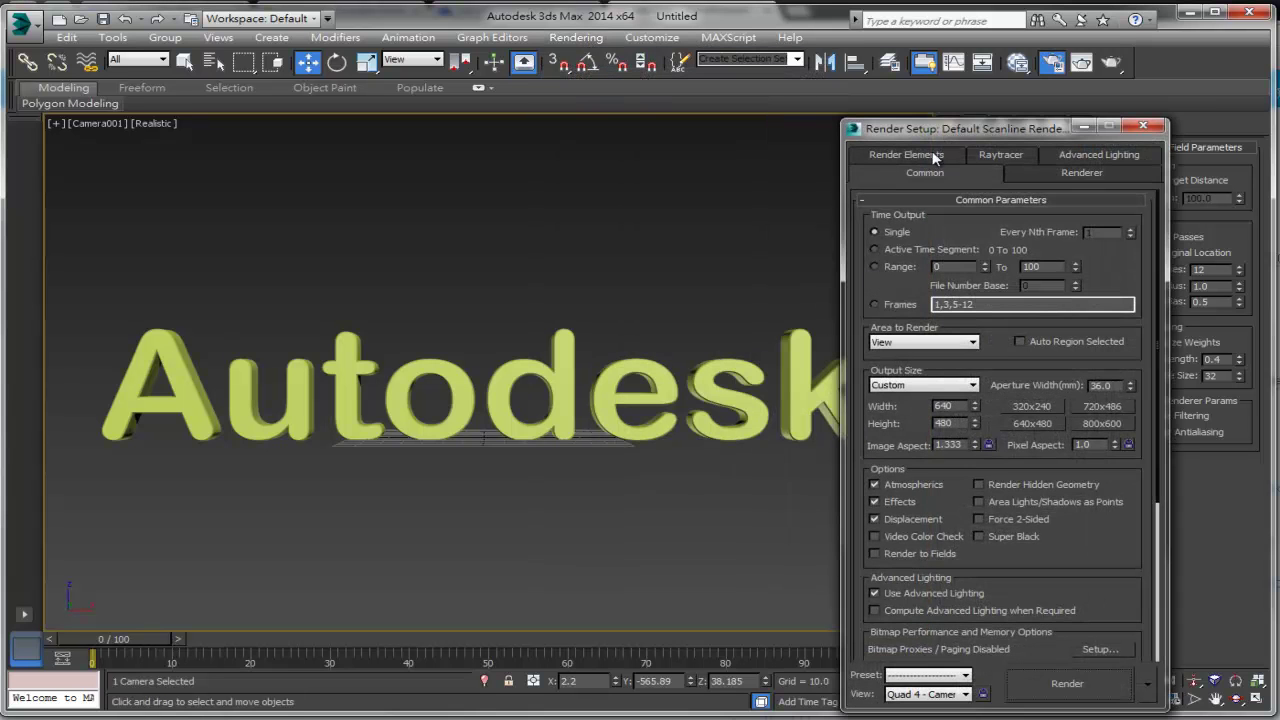
{"action": "left_click_drag", "start_coordinate": [924, 62], "coordinate": [532, 58]}
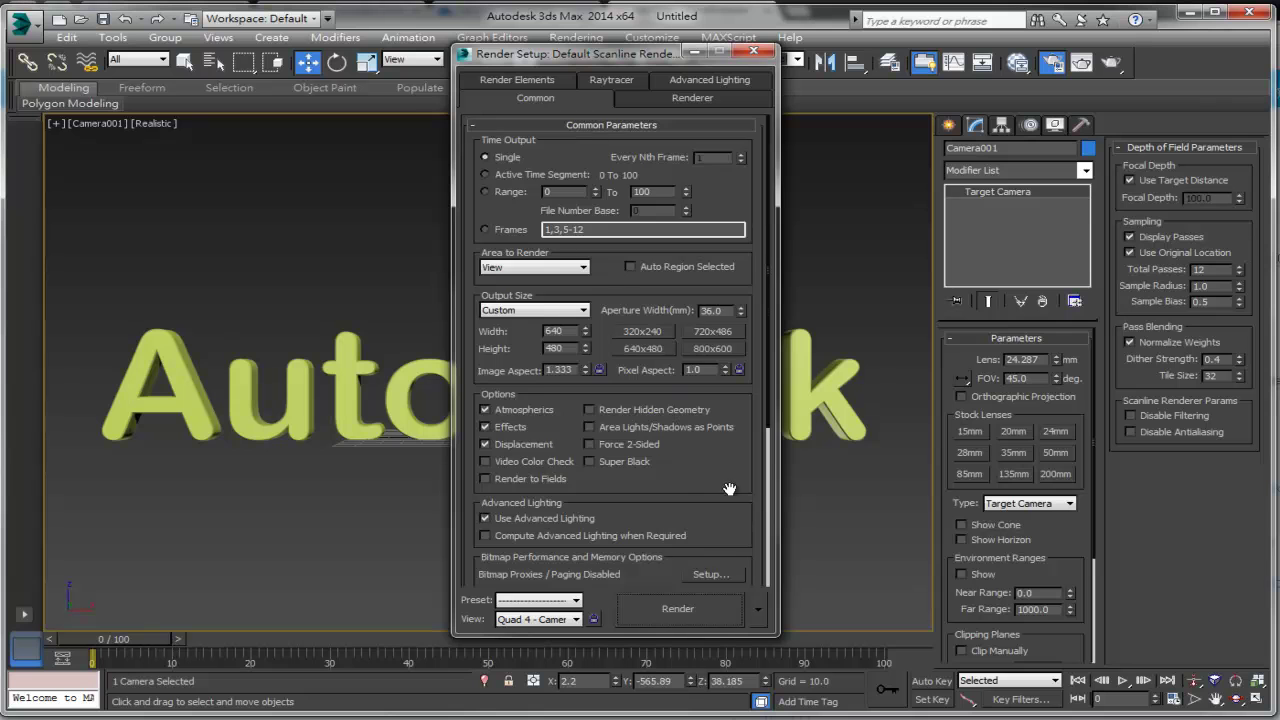
{"action": "scroll", "coordinate": [731, 489], "scroll_direction": "down", "scroll_amount": 5}
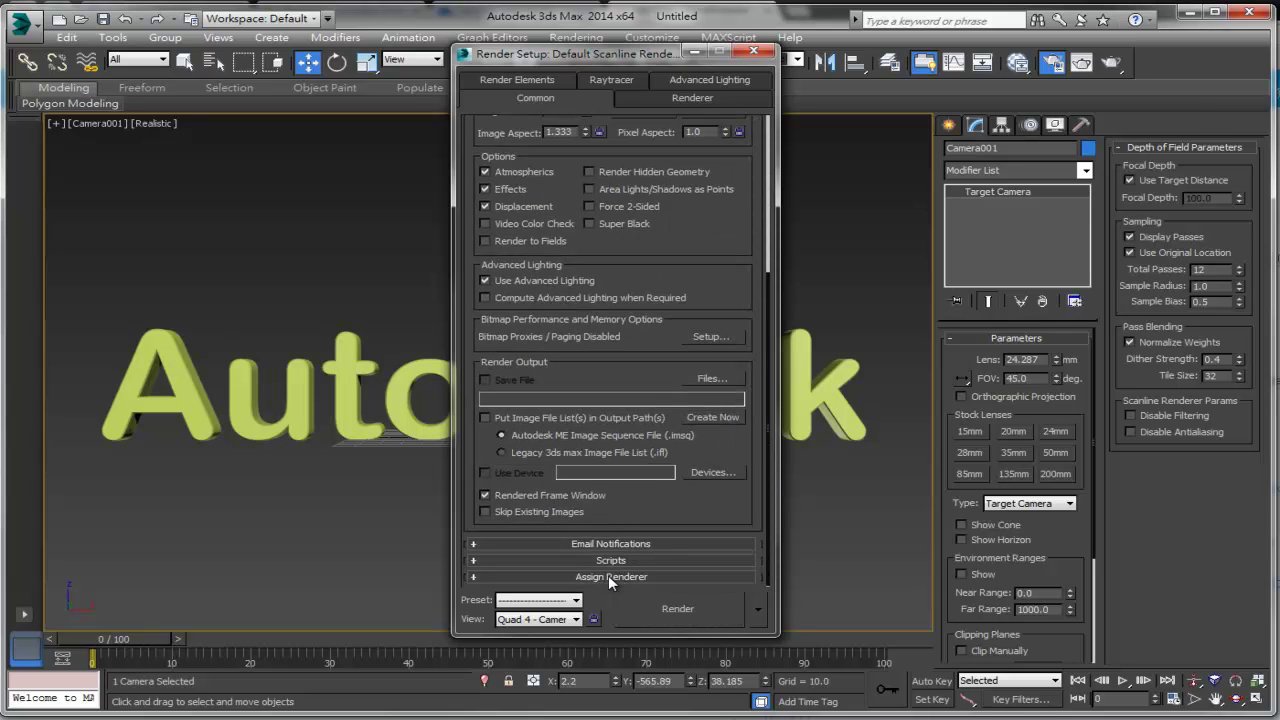
{"action": "left_click", "coordinate": [608, 577]}
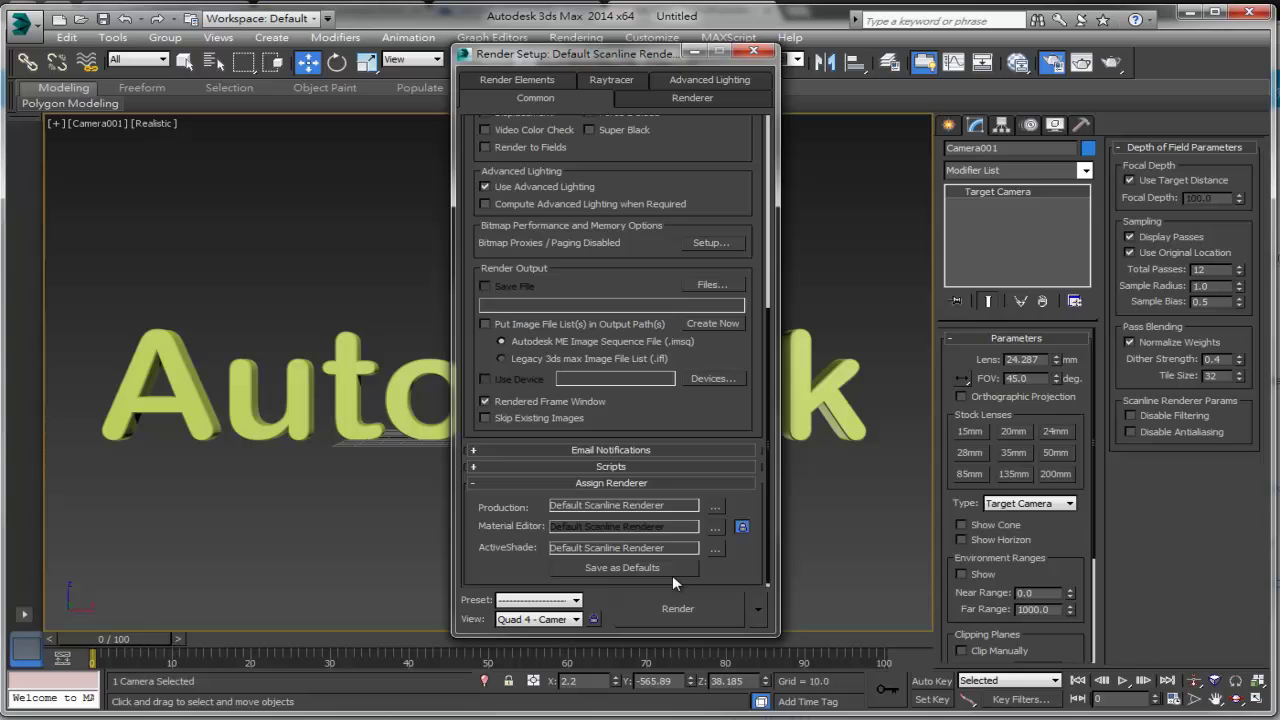
{"action": "left_click", "coordinate": [717, 506]}
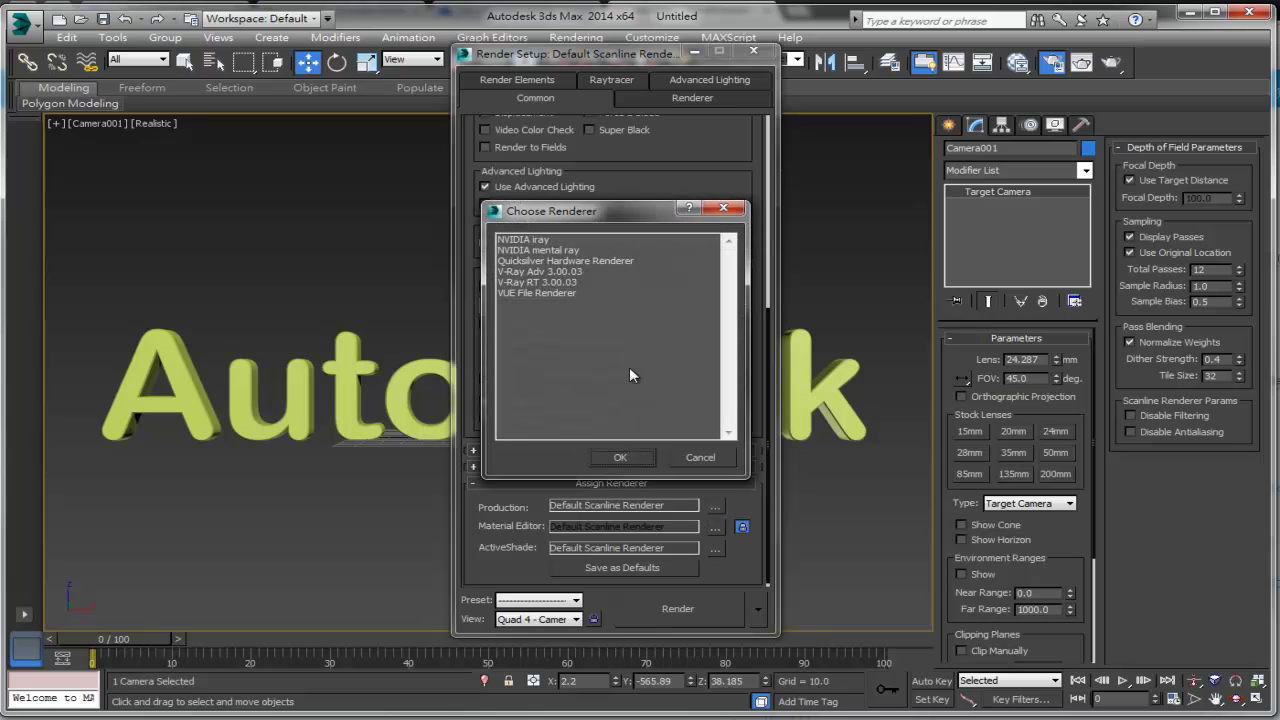
{"action": "left_click", "coordinate": [565, 250]}
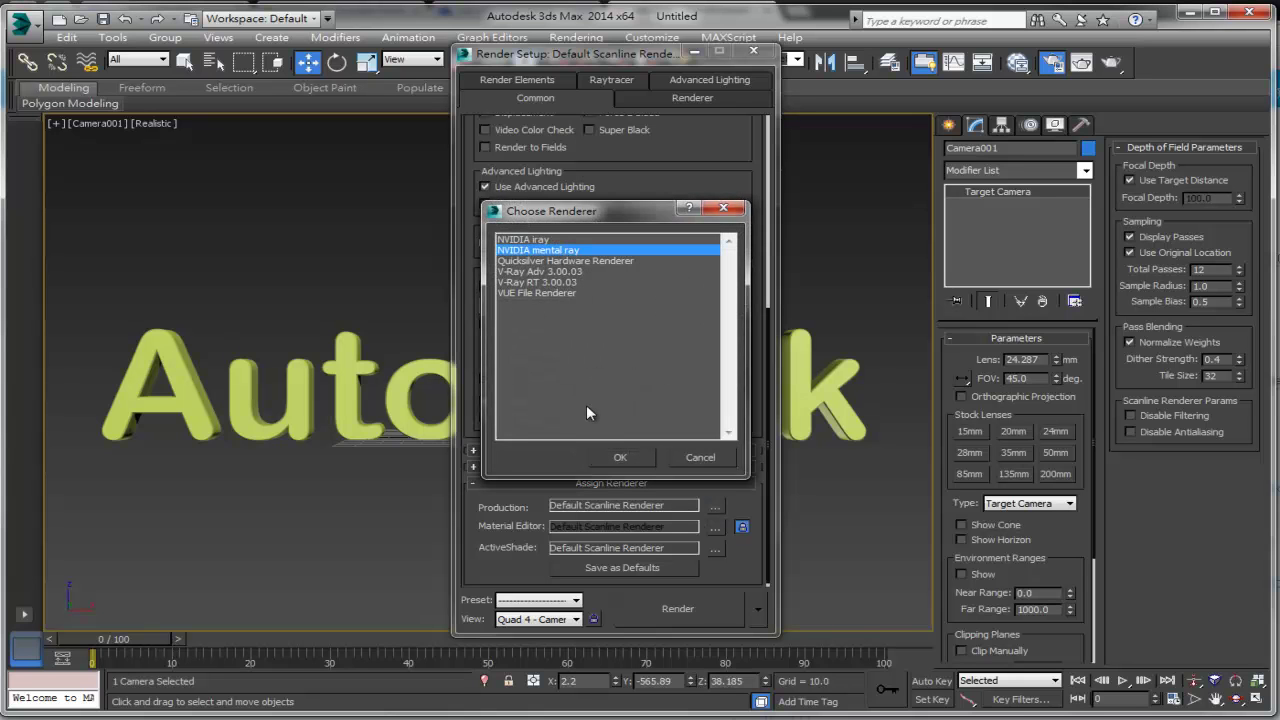
{"action": "left_click", "coordinate": [628, 457]}
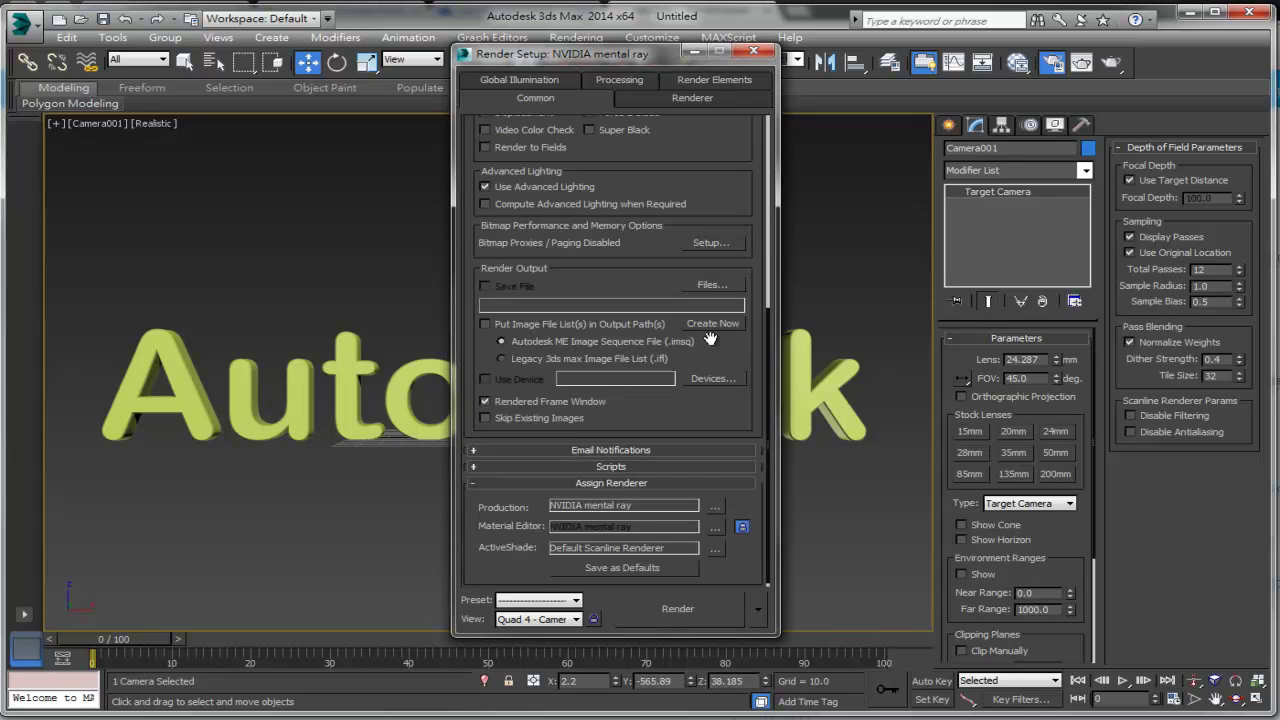
{"action": "left_click_drag", "start_coordinate": [723, 200], "coordinate": [690, 372]}
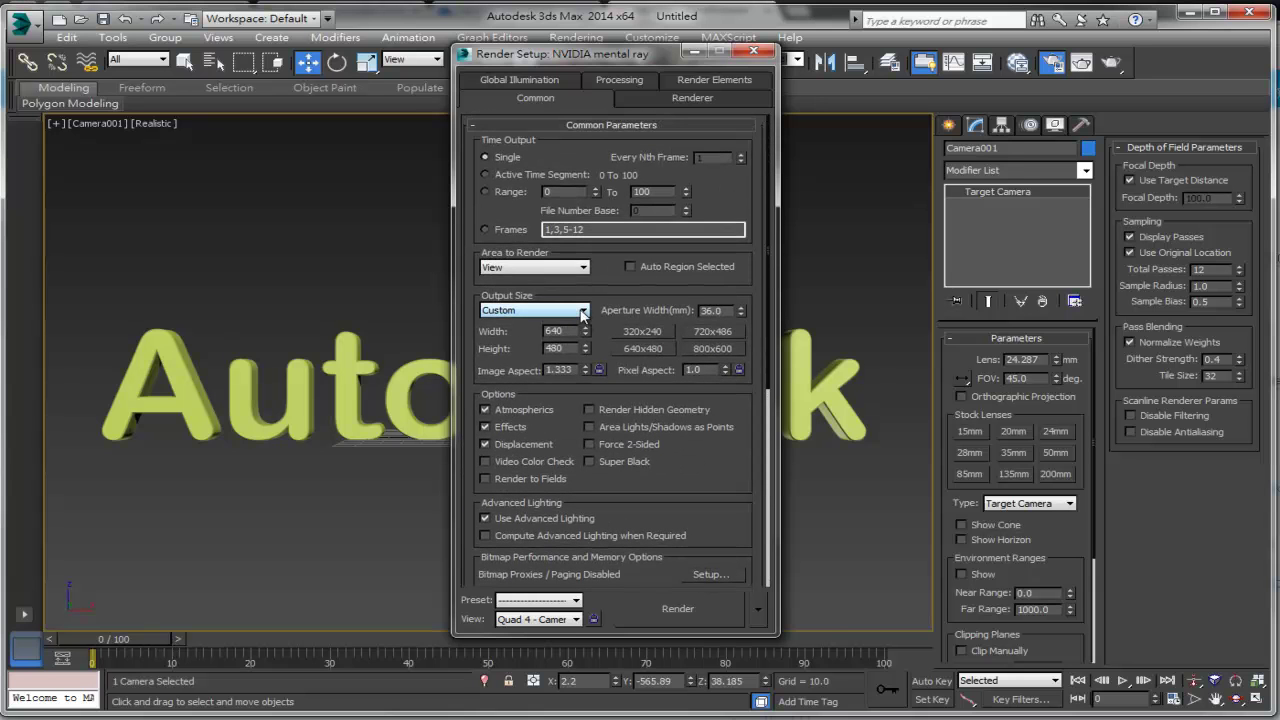
Step: Set output size to HDTV (video) at 750 × 422 and close Render Setup
{"action": "left_click", "coordinate": [583, 311]}
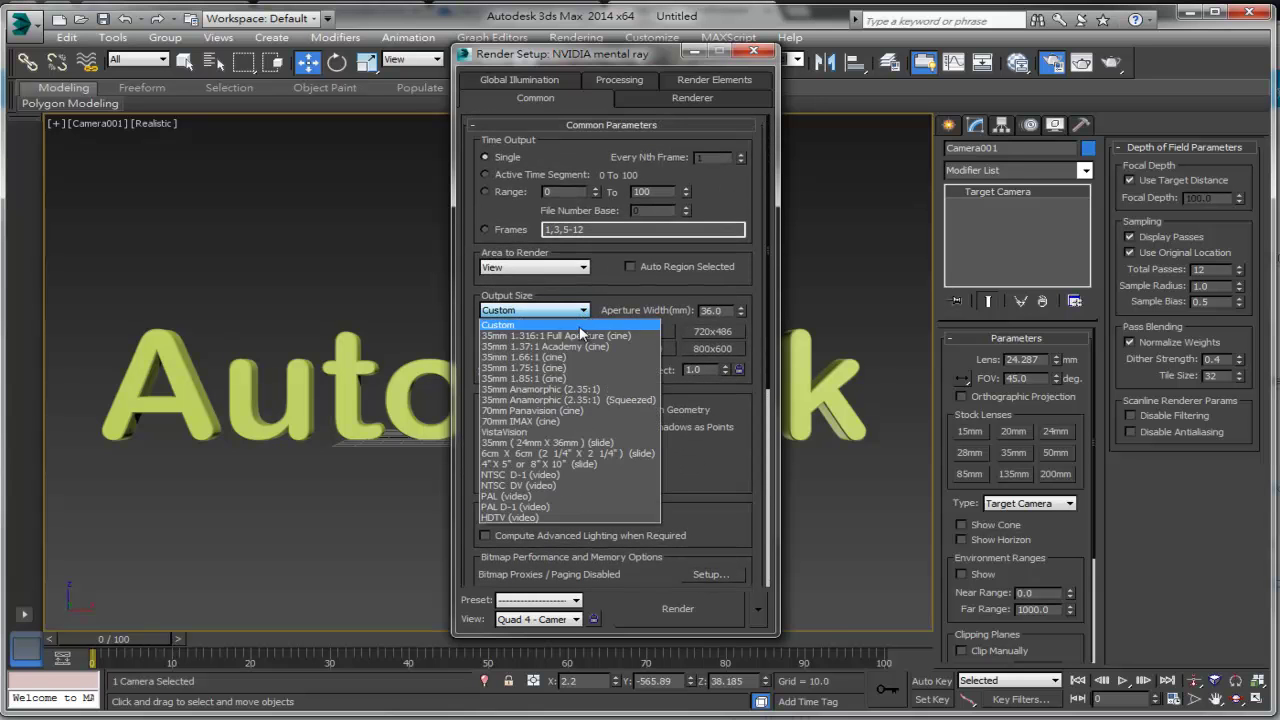
{"action": "left_click", "coordinate": [521, 515]}
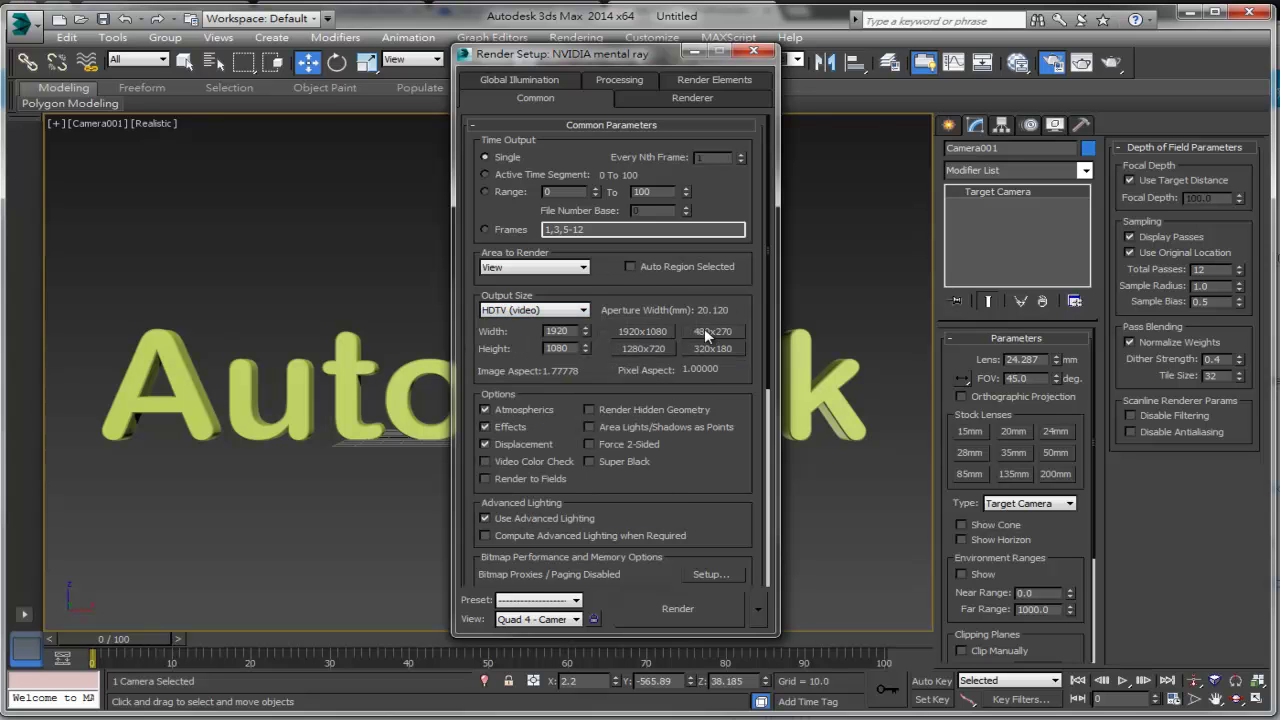
{"action": "left_click", "coordinate": [615, 349]}
{"action": "type", "text": "750"}
{"action": "key", "text": "Tab"}
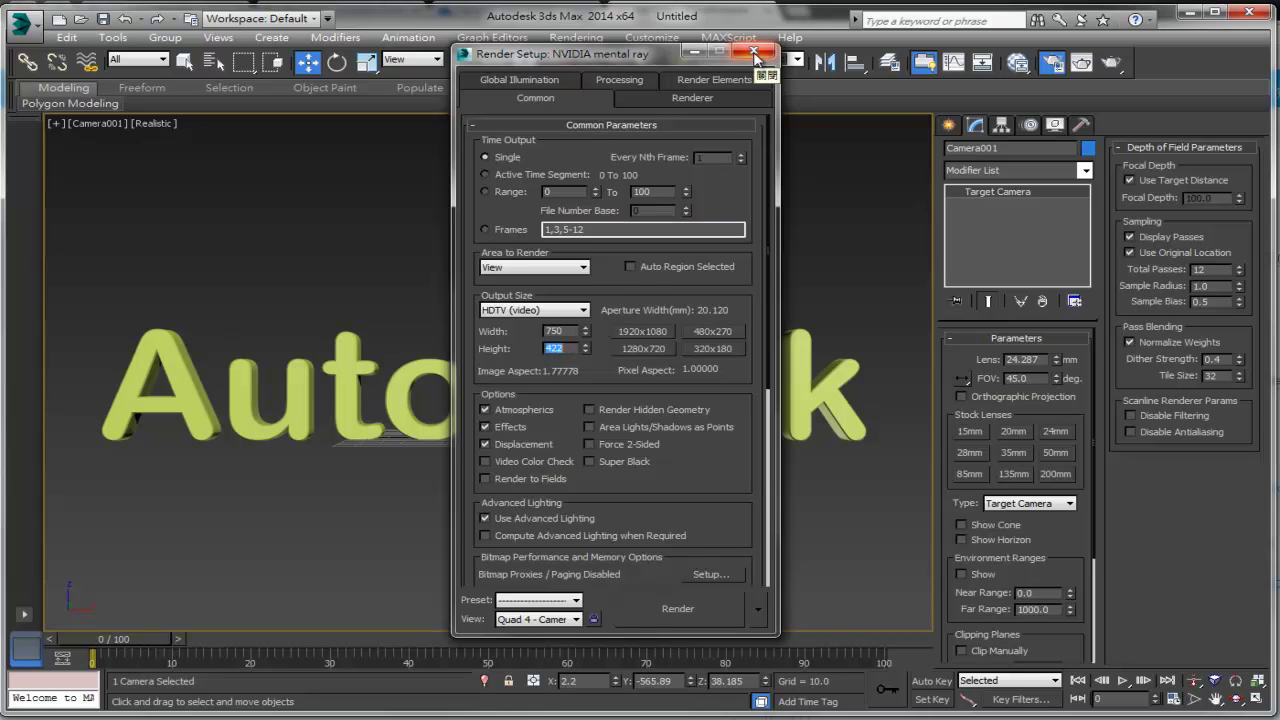
{"action": "left_click", "coordinate": [754, 52]}
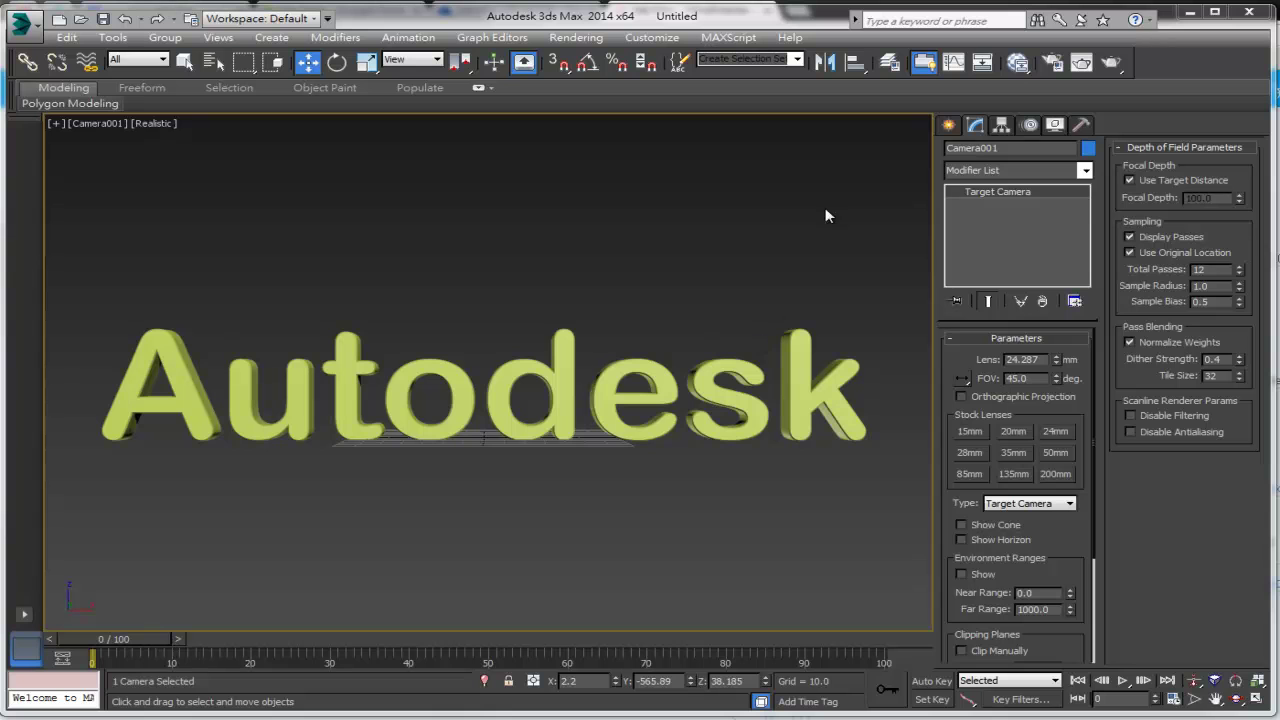
Step: In the Slate Material Editor, create Arch & Design Material #25 and assign it to the Autodesk text
{"action": "left_click", "coordinate": [1020, 65]}
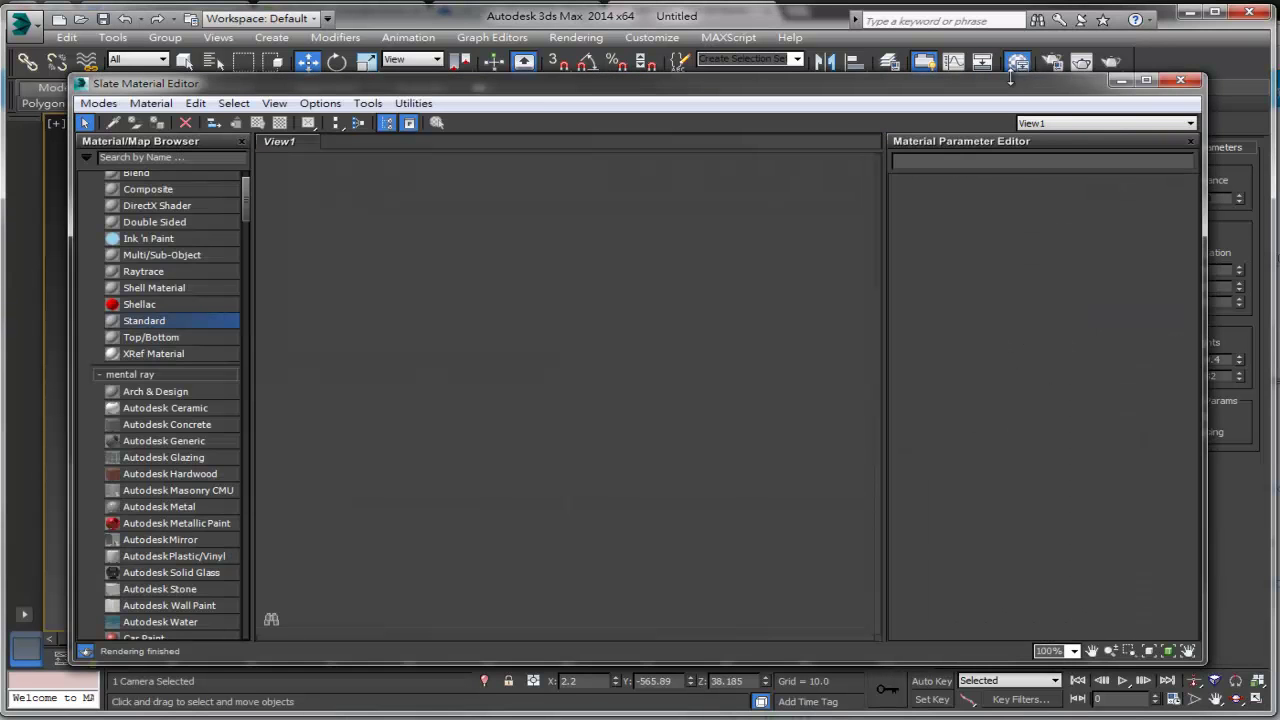
{"action": "mouse_move", "coordinate": [855, 91]}
{"action": "left_mouse_down"}
{"action": "mouse_move", "coordinate": [873, 85]}
{"action": "mouse_move", "coordinate": [866, 76]}
{"action": "left_mouse_up"}
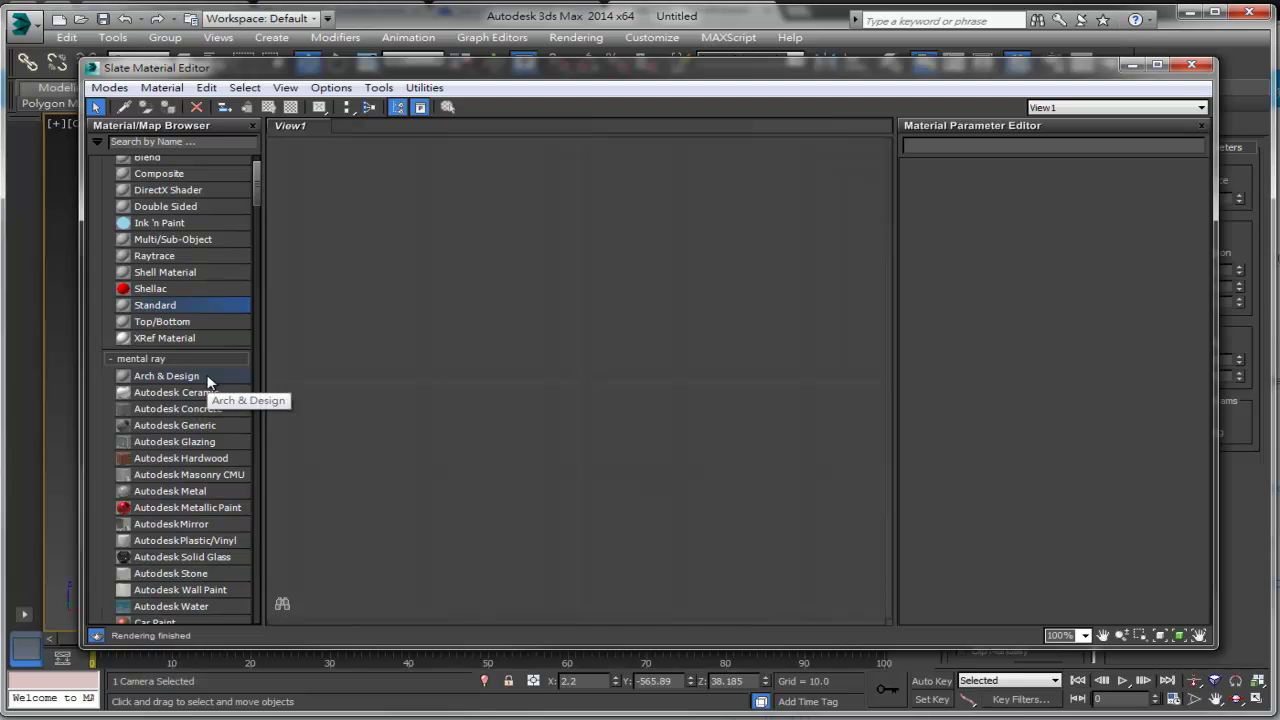
{"action": "left_click_drag", "start_coordinate": [208, 378], "coordinate": [625, 258]}
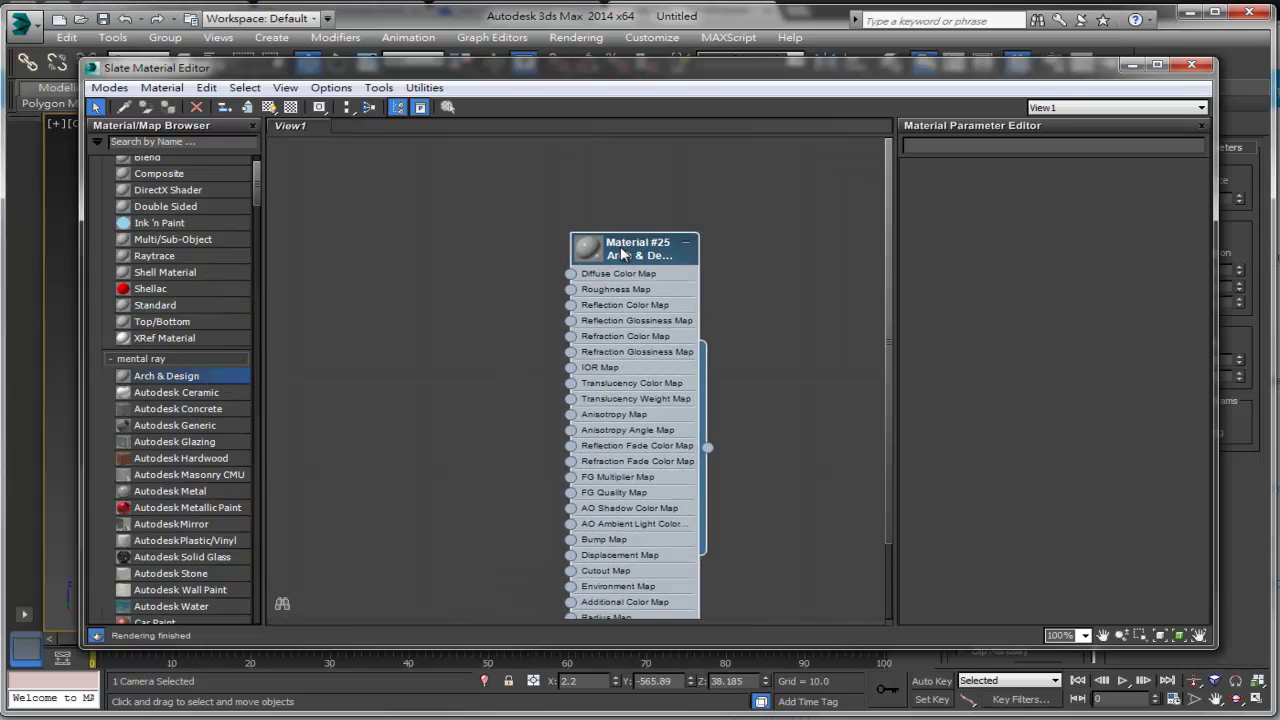
{"action": "mouse_move", "coordinate": [637, 82]}
{"action": "left_mouse_down"}
{"action": "mouse_move", "coordinate": [637, 322]}
{"action": "mouse_move", "coordinate": [819, 112]}
{"action": "left_mouse_up"}
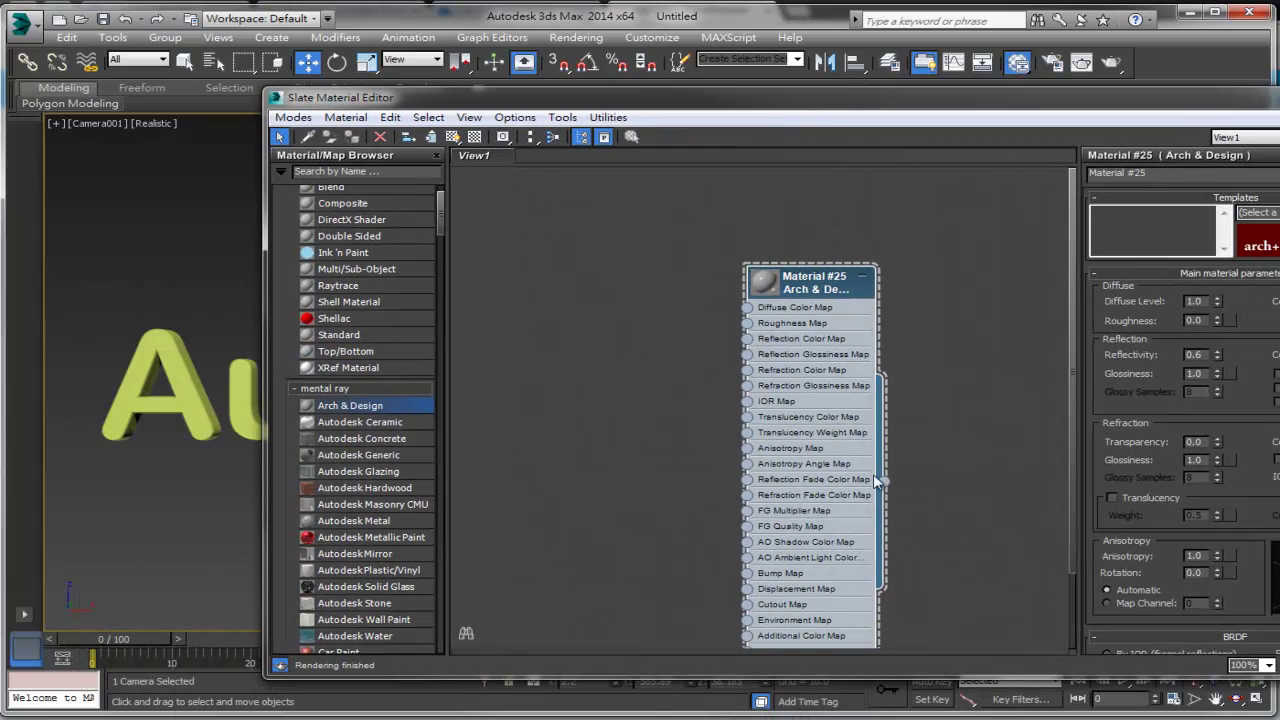
{"action": "left_click_drag", "start_coordinate": [878, 492], "coordinate": [185, 361]}
{"action": "left_click_drag", "start_coordinate": [743, 100], "coordinate": [524, 72]}
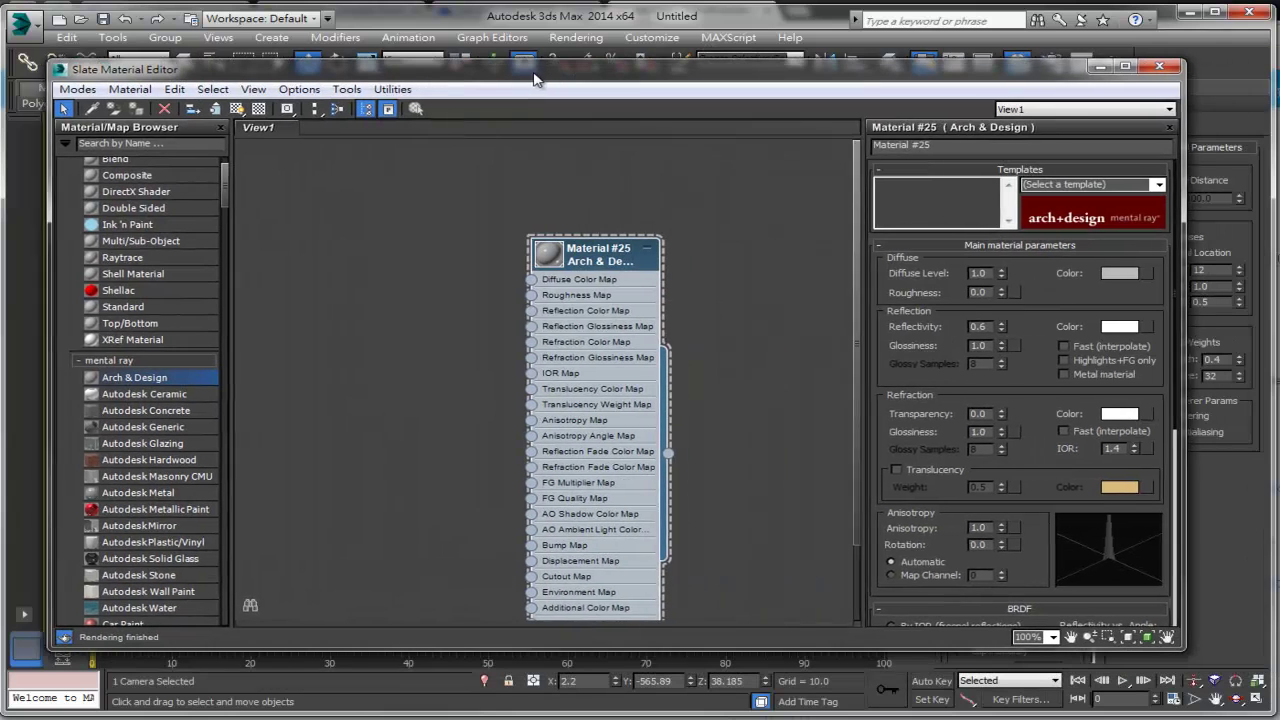
{"action": "left_click_drag", "start_coordinate": [588, 265], "coordinate": [549, 200]}
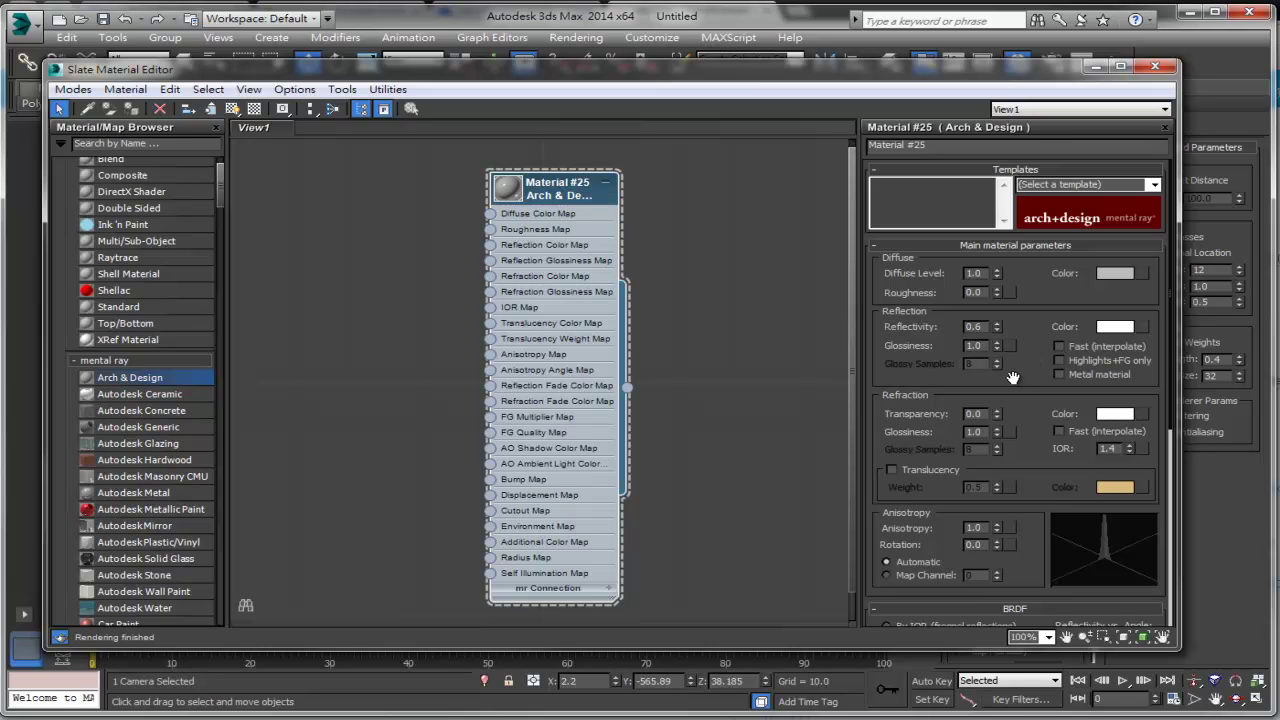
{"action": "scroll", "coordinate": [1025, 350], "scroll_direction": "down", "scroll_amount": 2}
{"action": "scroll", "coordinate": [1028, 330], "scroll_direction": "down", "scroll_amount": 2}
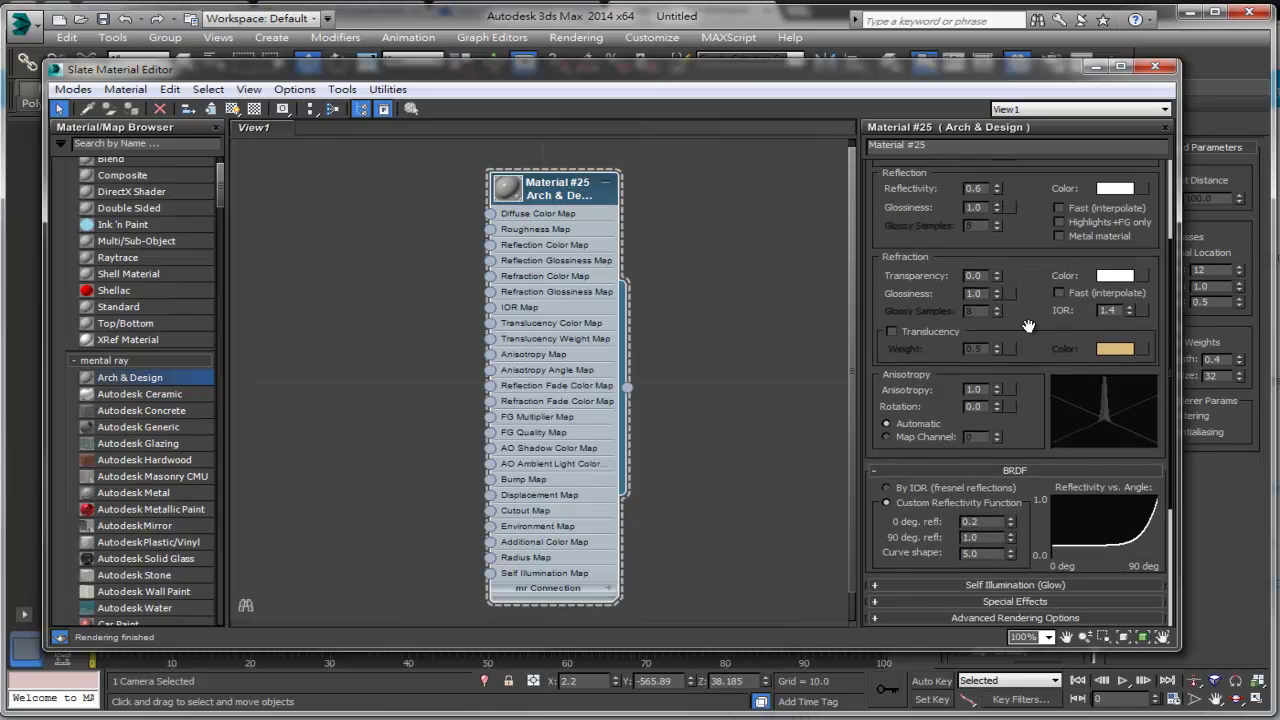
{"action": "scroll", "coordinate": [1028, 327], "scroll_direction": "down", "scroll_amount": 2}
{"action": "scroll", "coordinate": [1028, 327], "scroll_direction": "down", "scroll_amount": 1}
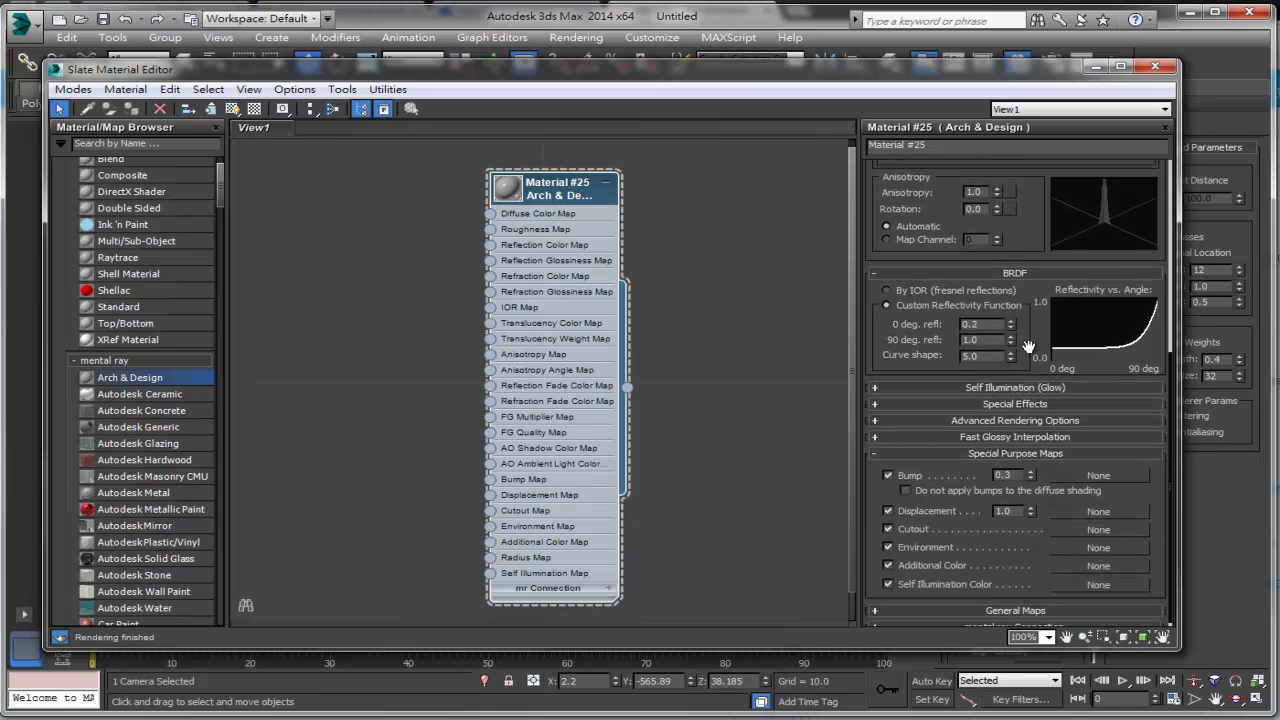
Step: Enable Self Illumination (Glow) on Material #25 with a pink filter colour
{"action": "left_click", "coordinate": [991, 385]}
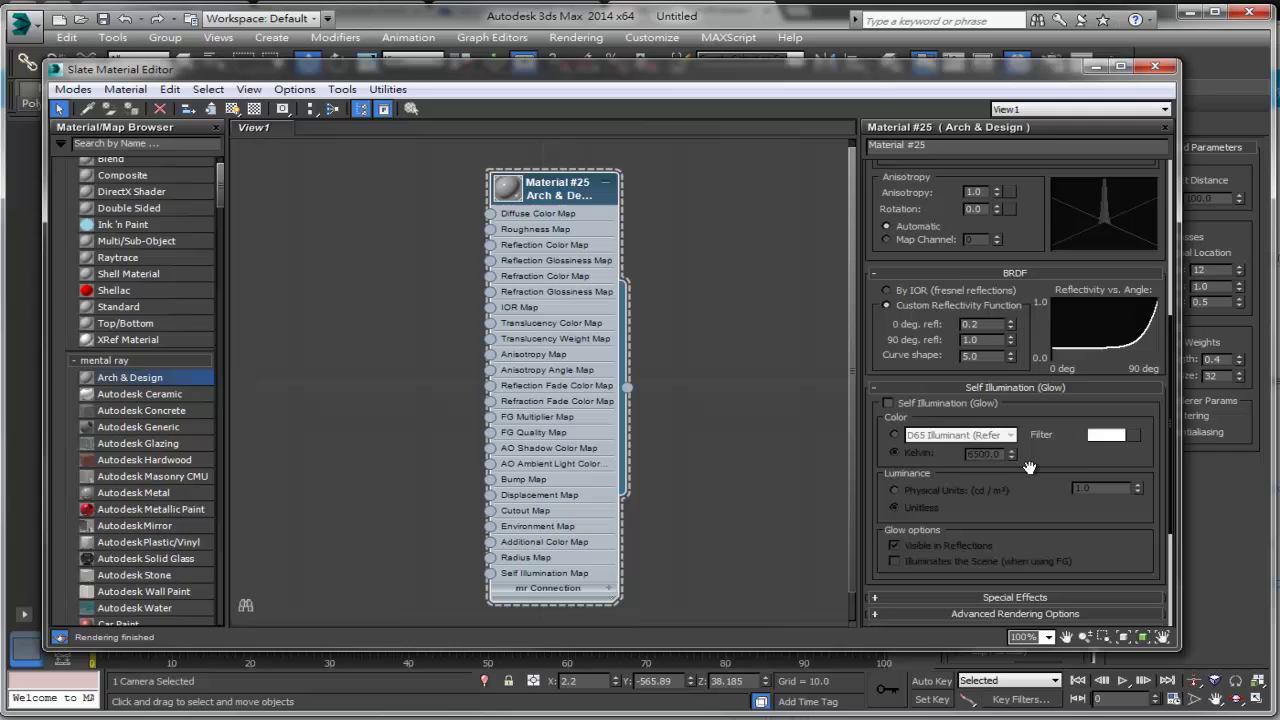
{"action": "left_click", "coordinate": [911, 403]}
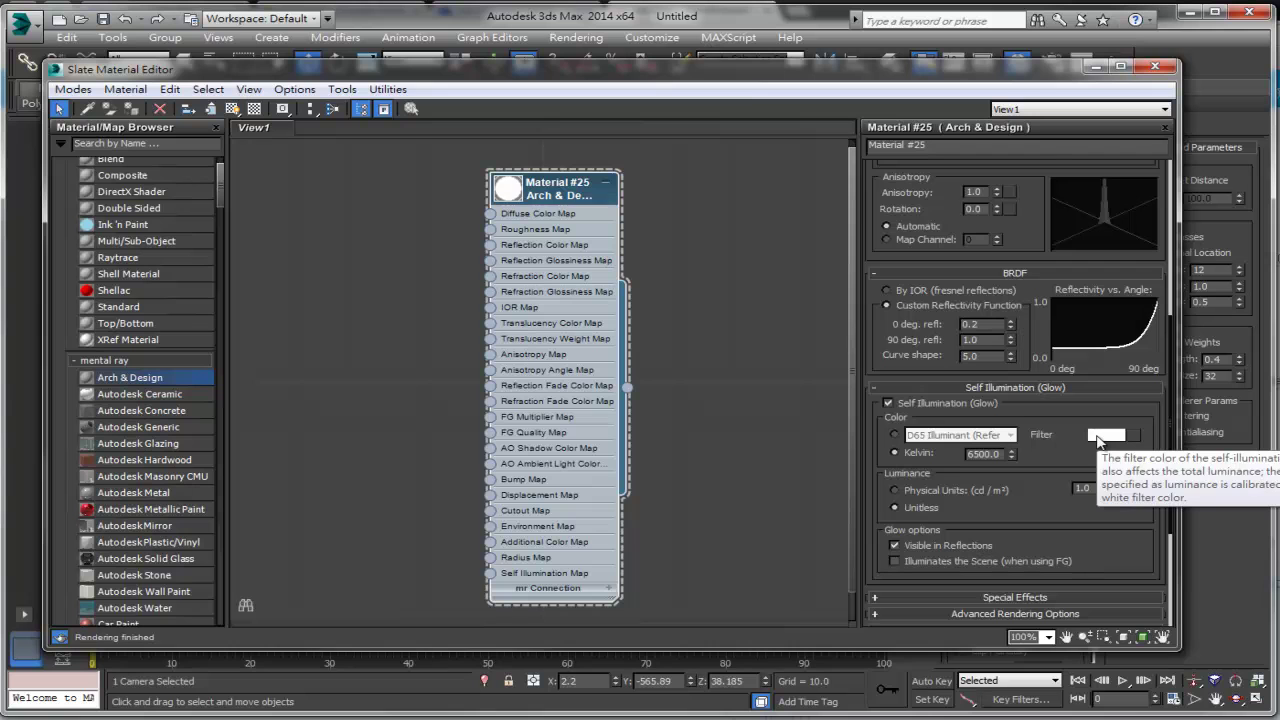
{"action": "left_click", "coordinate": [1098, 440]}
{"action": "left_click_drag", "start_coordinate": [588, 69], "coordinate": [590, 341]}
{"action": "left_click", "coordinate": [572, 331]}
{"action": "left_click_drag", "start_coordinate": [738, 344], "coordinate": [685, 345]}
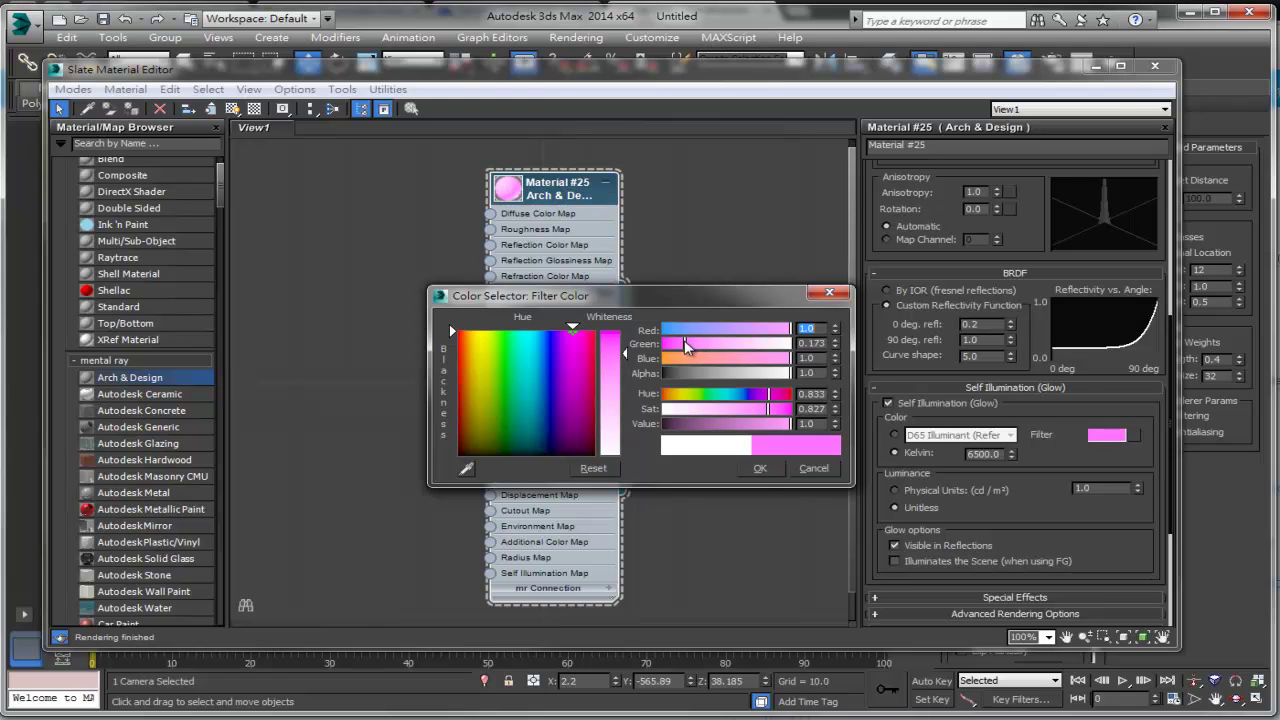
{"action": "left_click", "coordinate": [759, 469]}
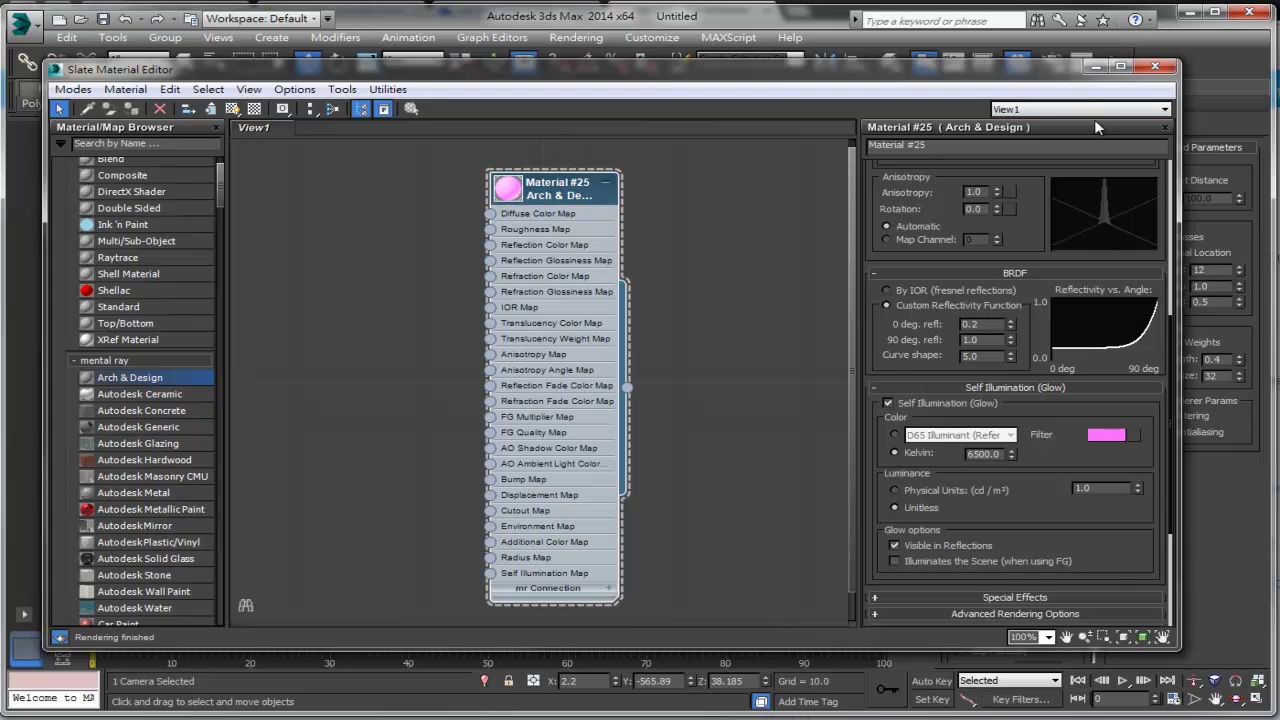
Step: Render the camera view of the pink Autodesk text and close the render window
{"action": "left_click_drag", "start_coordinate": [1052, 72], "coordinate": [1052, 82]}
{"action": "left_click", "coordinate": [1108, 61]}
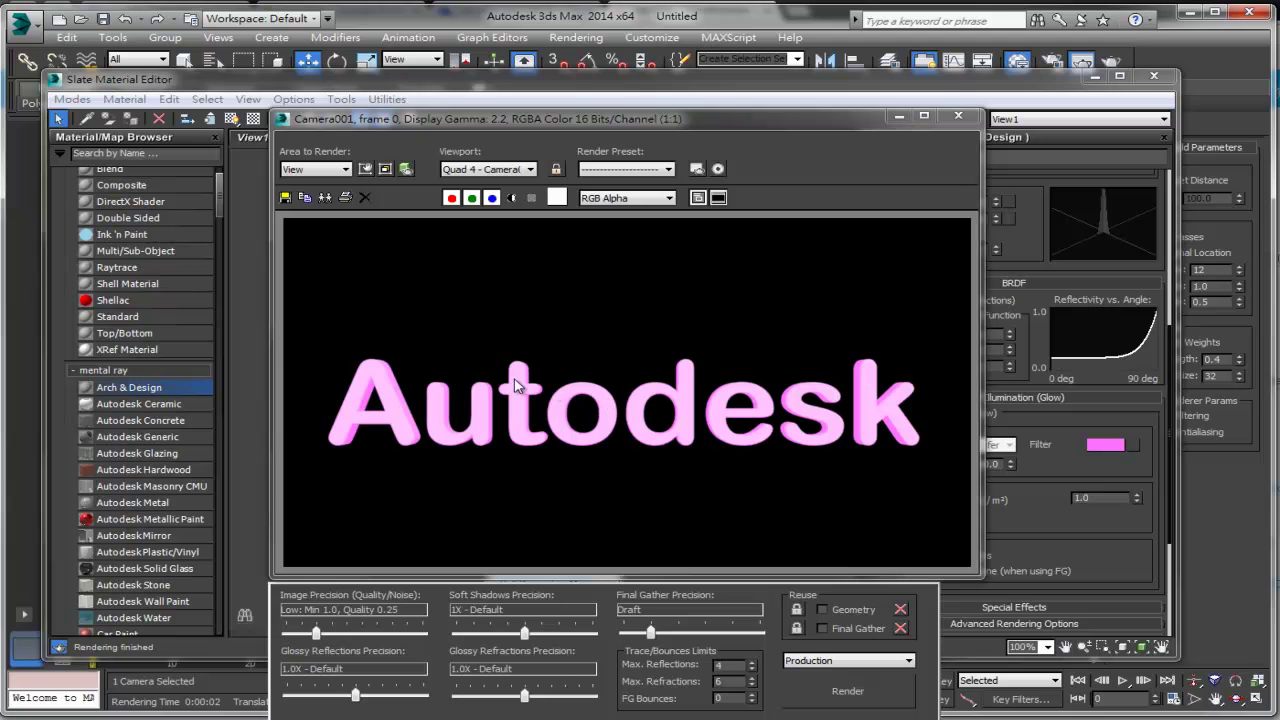
{"action": "left_click", "coordinate": [958, 118]}
Step: Check the Camera Effects shaders on Render Setup's mental ray Renderer tab, then close it
{"action": "left_click", "coordinate": [592, 39]}
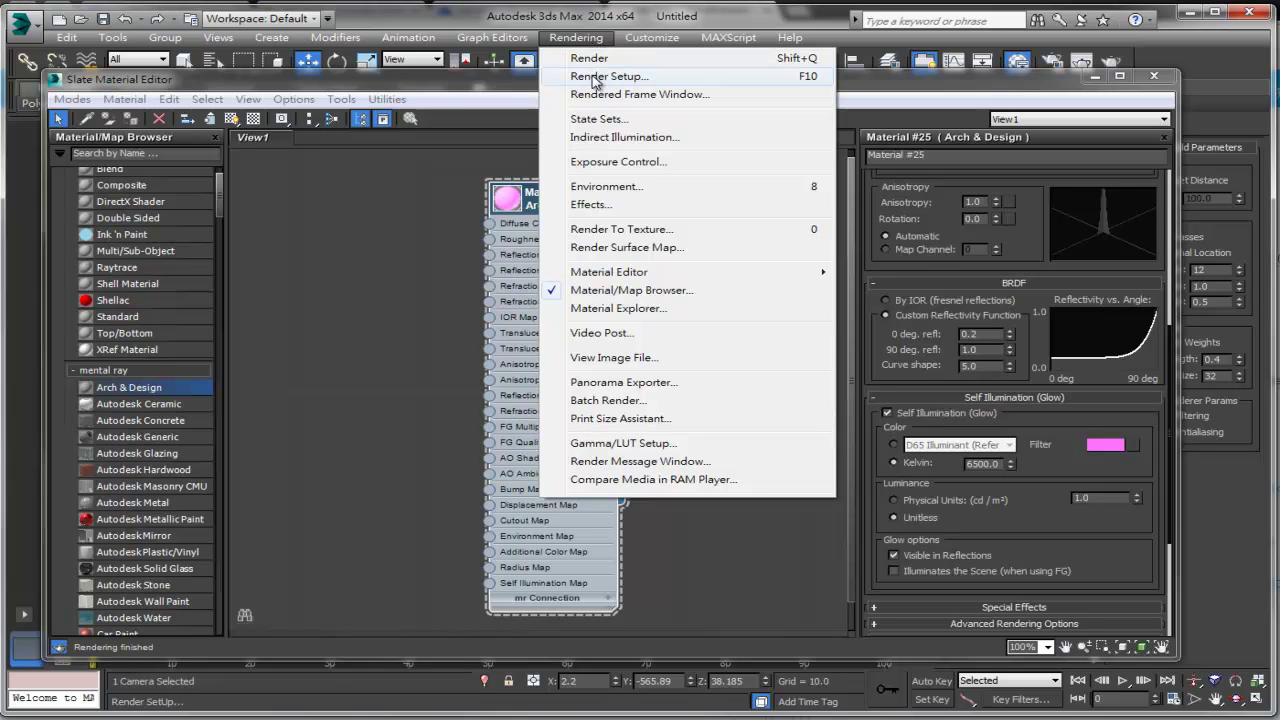
{"action": "left_click", "coordinate": [596, 77]}
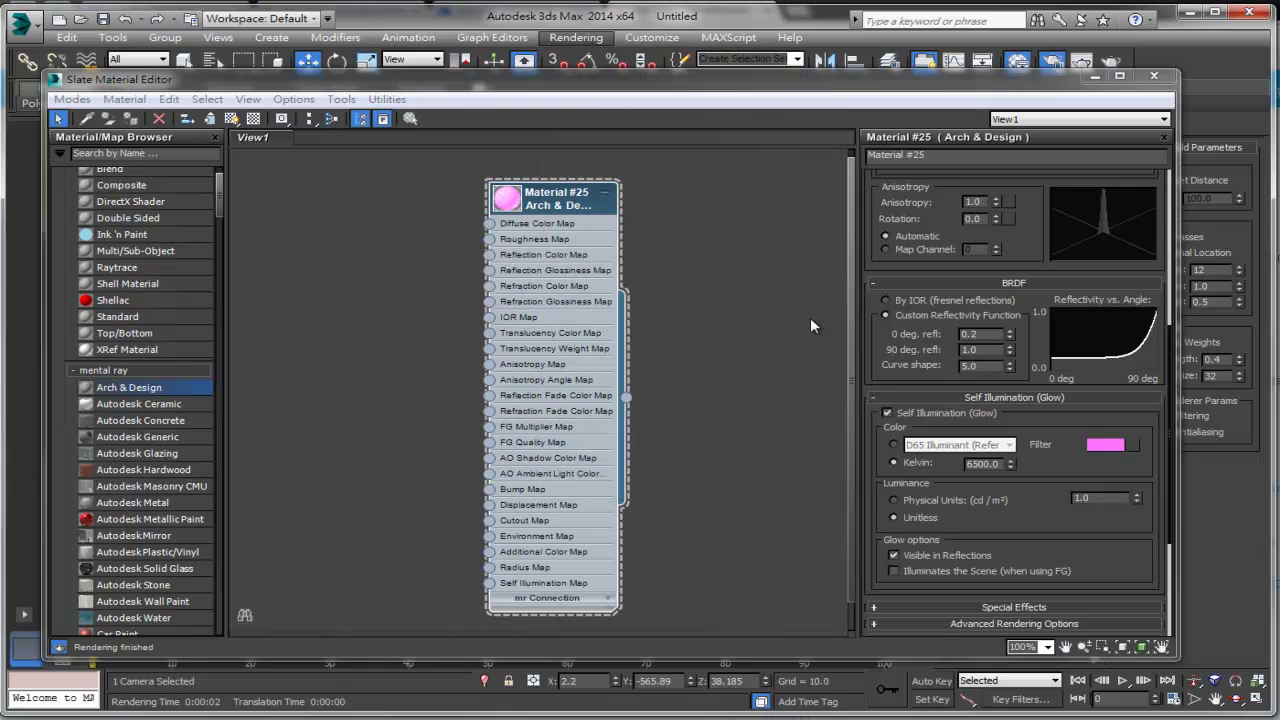
{"action": "left_click_drag", "start_coordinate": [629, 53], "coordinate": [642, 53]}
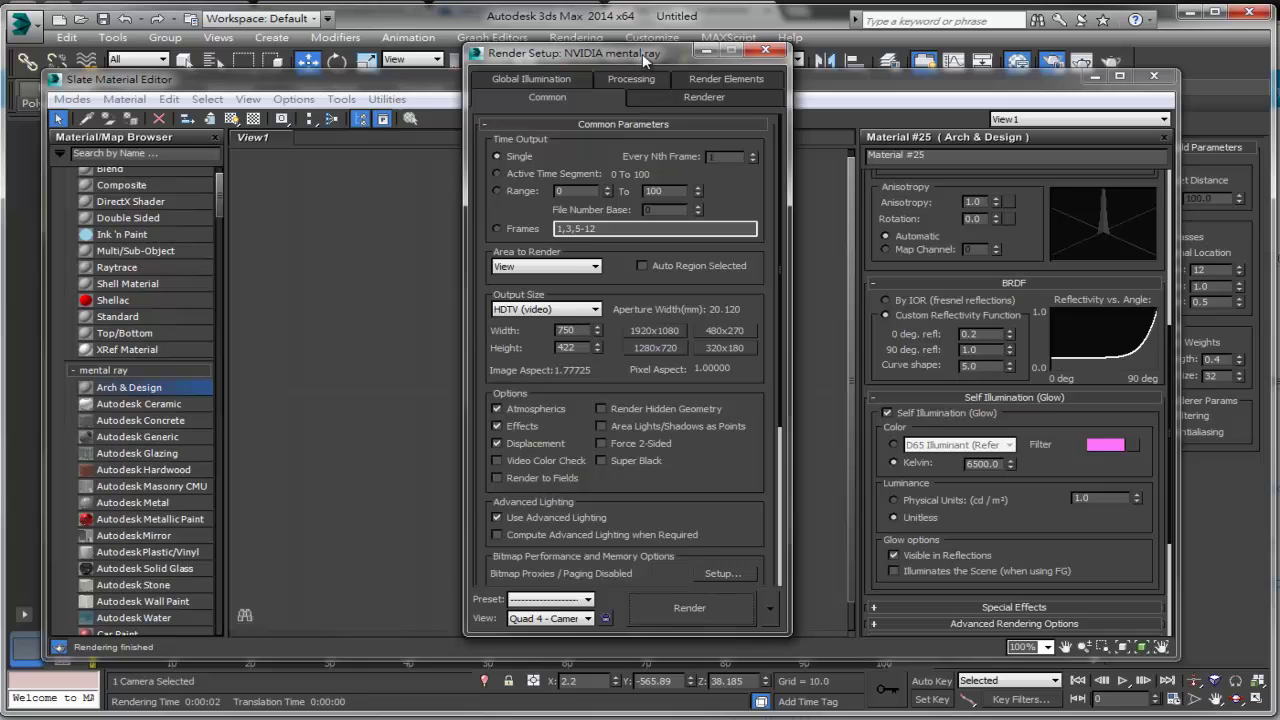
{"action": "left_click", "coordinate": [691, 98]}
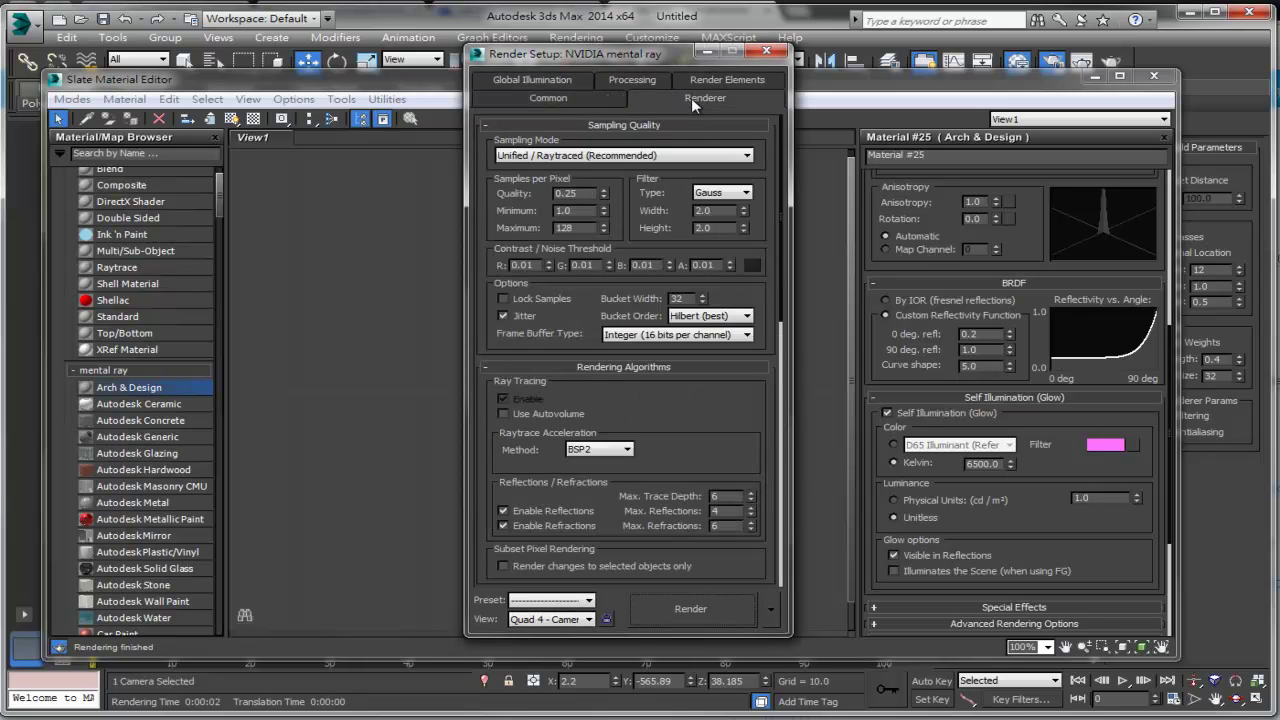
{"action": "scroll", "coordinate": [700, 300], "scroll_direction": "down", "scroll_amount": 2}
{"action": "scroll", "coordinate": [704, 350], "scroll_direction": "down", "scroll_amount": 5}
{"action": "scroll", "coordinate": [704, 360], "scroll_direction": "down", "scroll_amount": 1}
{"action": "scroll", "coordinate": [690, 370], "scroll_direction": "up", "scroll_amount": 2}
{"action": "scroll", "coordinate": [640, 390], "scroll_direction": "down", "scroll_amount": 1}
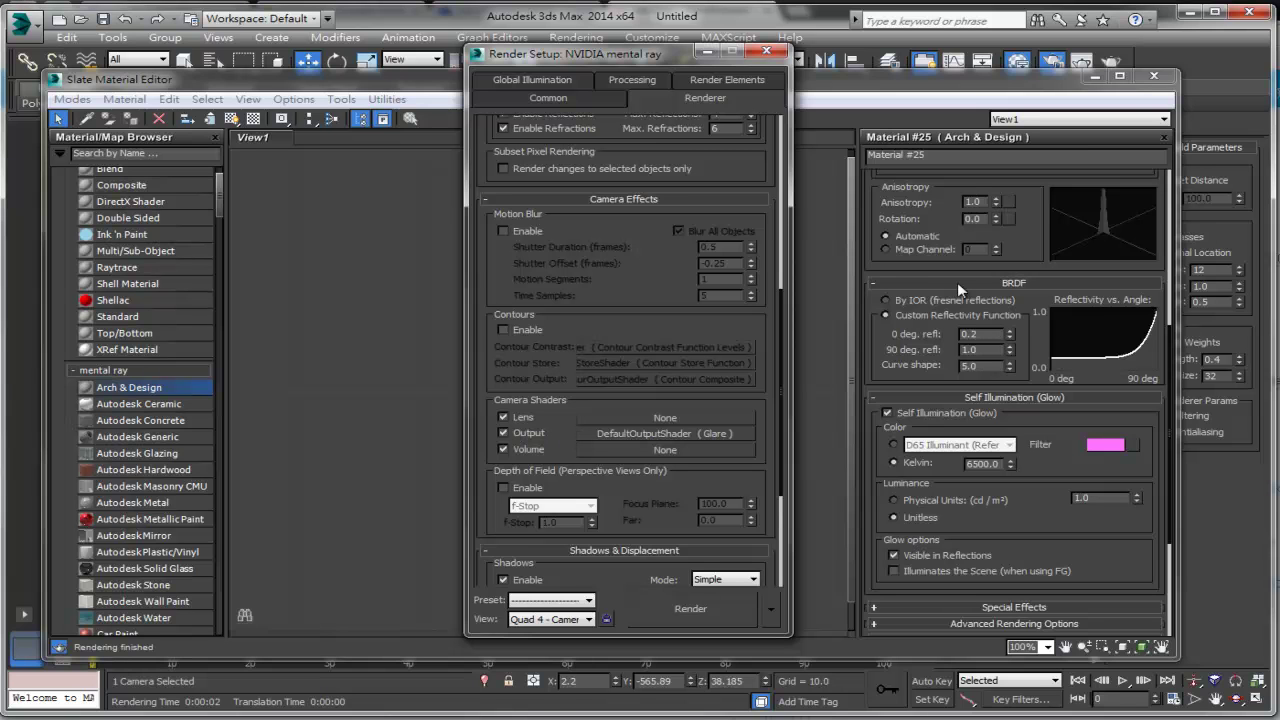
{"action": "left_click", "coordinate": [766, 51]}
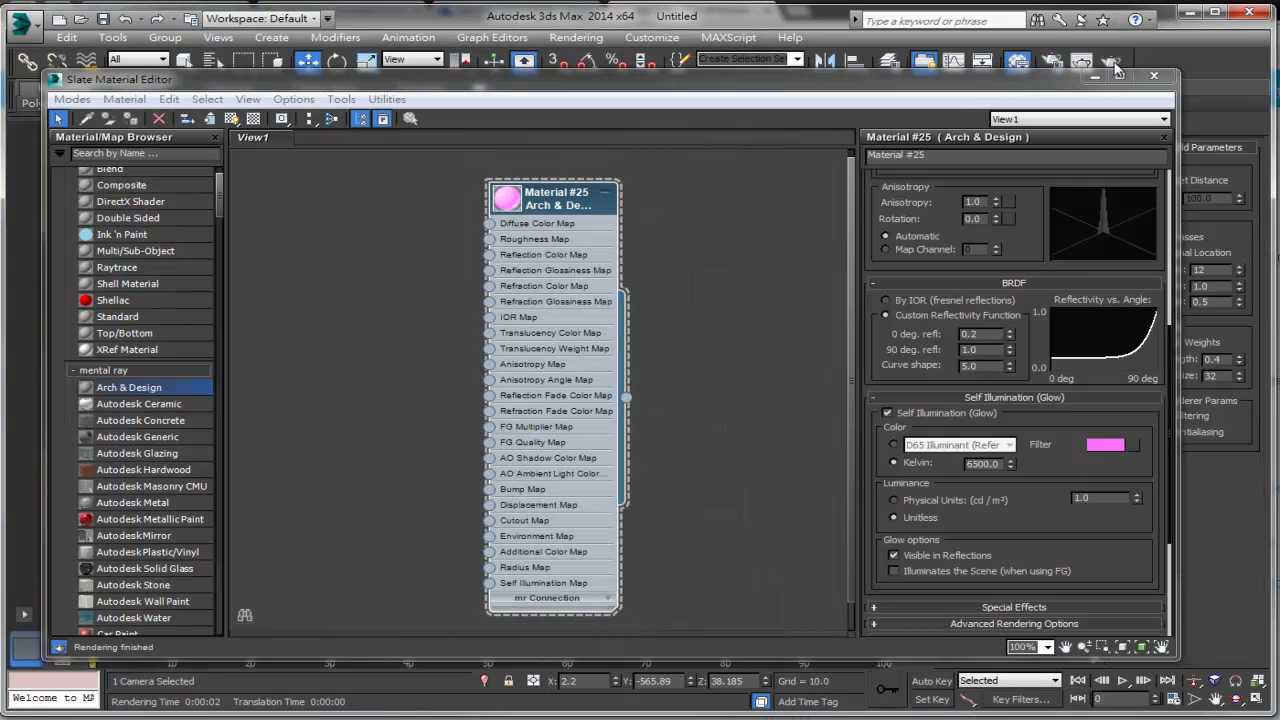
Step: Render the Camera001 view of the pink text; place original and cloned renders beside the Material Editor
{"action": "left_click", "coordinate": [1113, 65]}
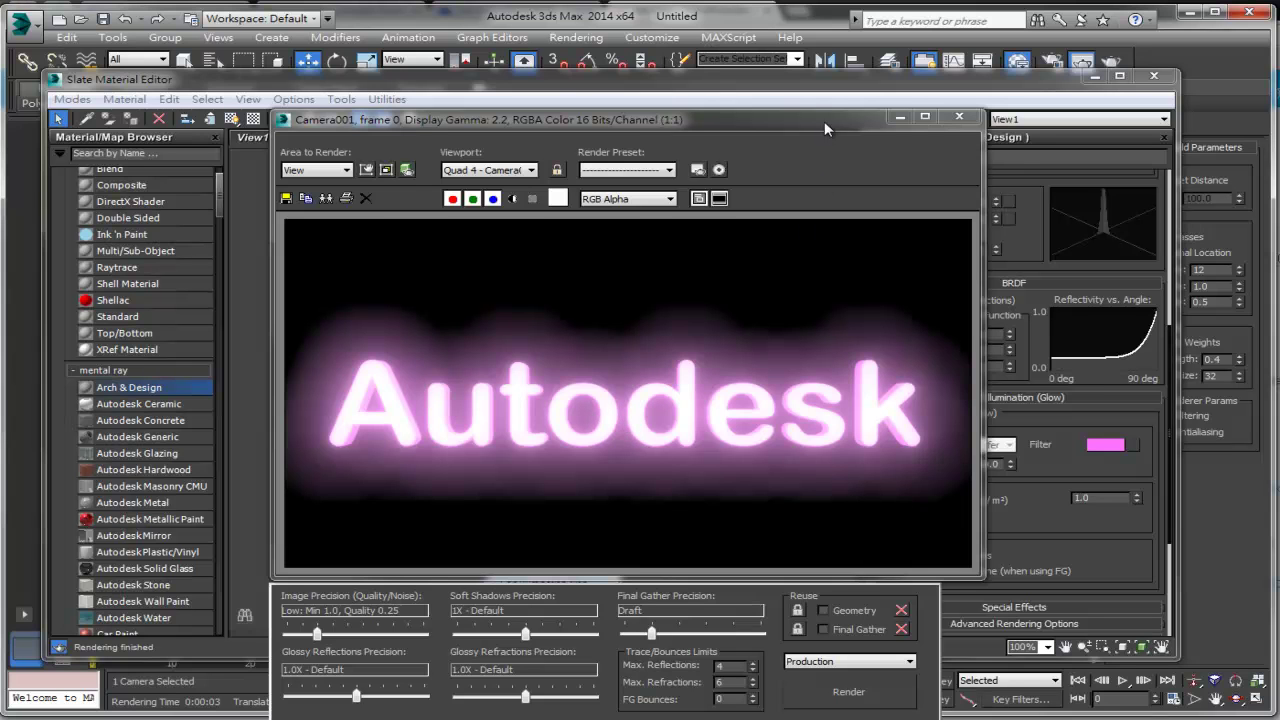
{"action": "left_click_drag", "start_coordinate": [823, 126], "coordinate": [678, 104]}
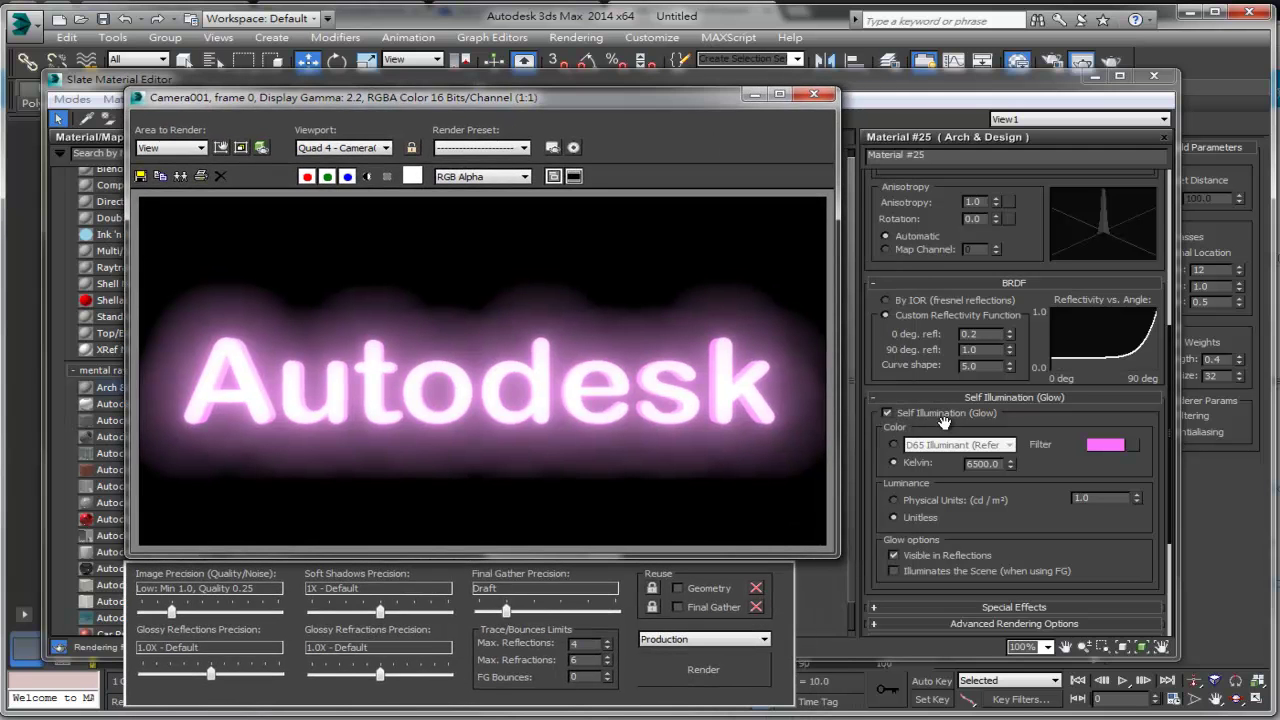
{"action": "left_click", "coordinate": [754, 95]}
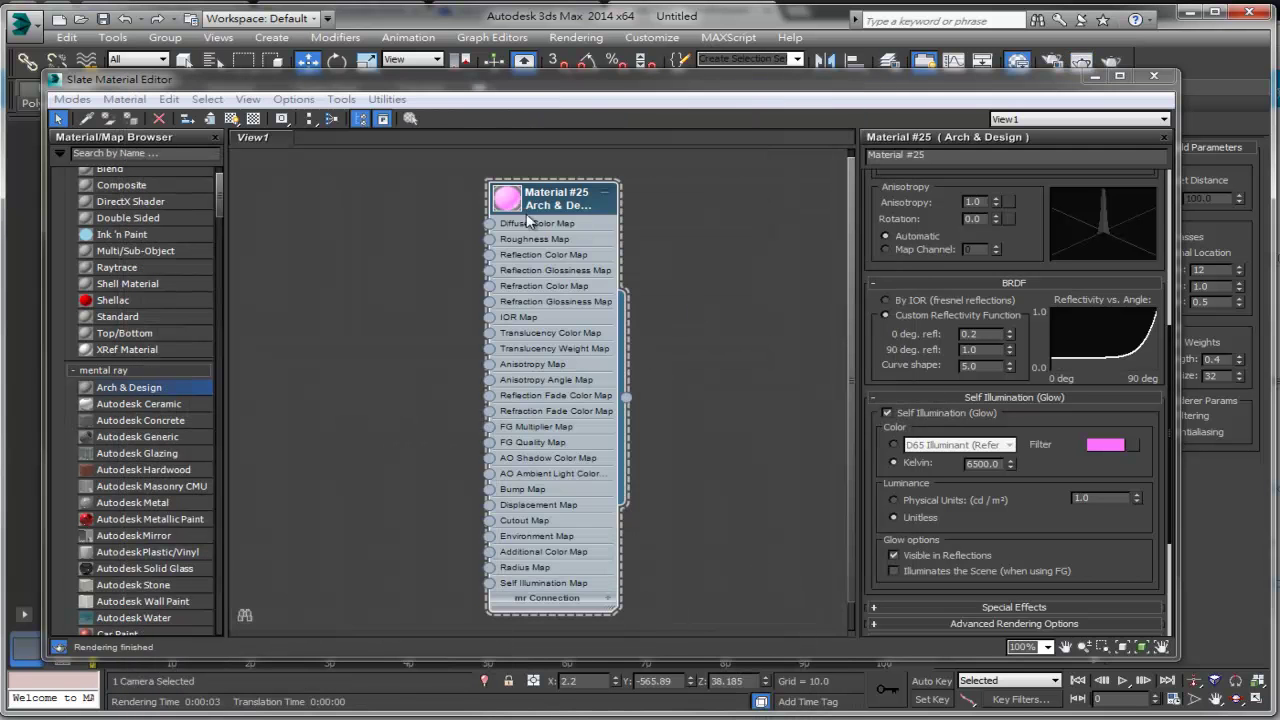
{"action": "left_click", "coordinate": [553, 201]}
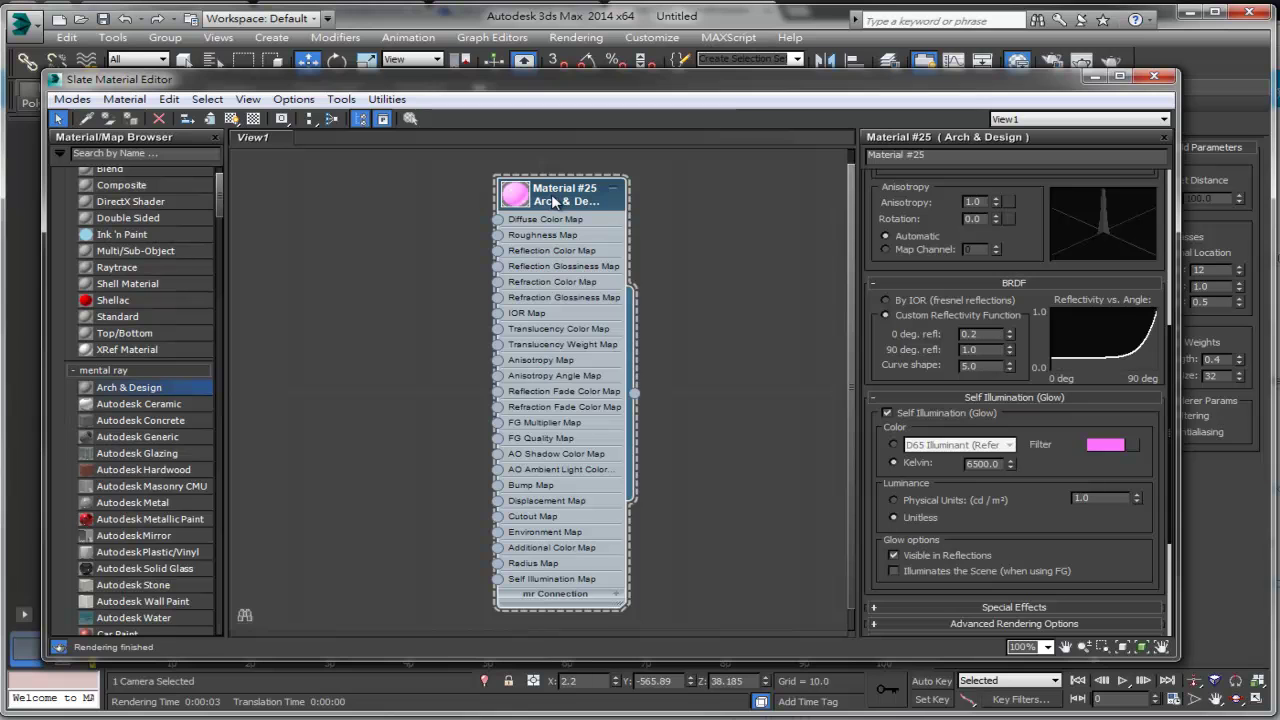
{"action": "left_click_drag", "start_coordinate": [553, 201], "coordinate": [545, 205]}
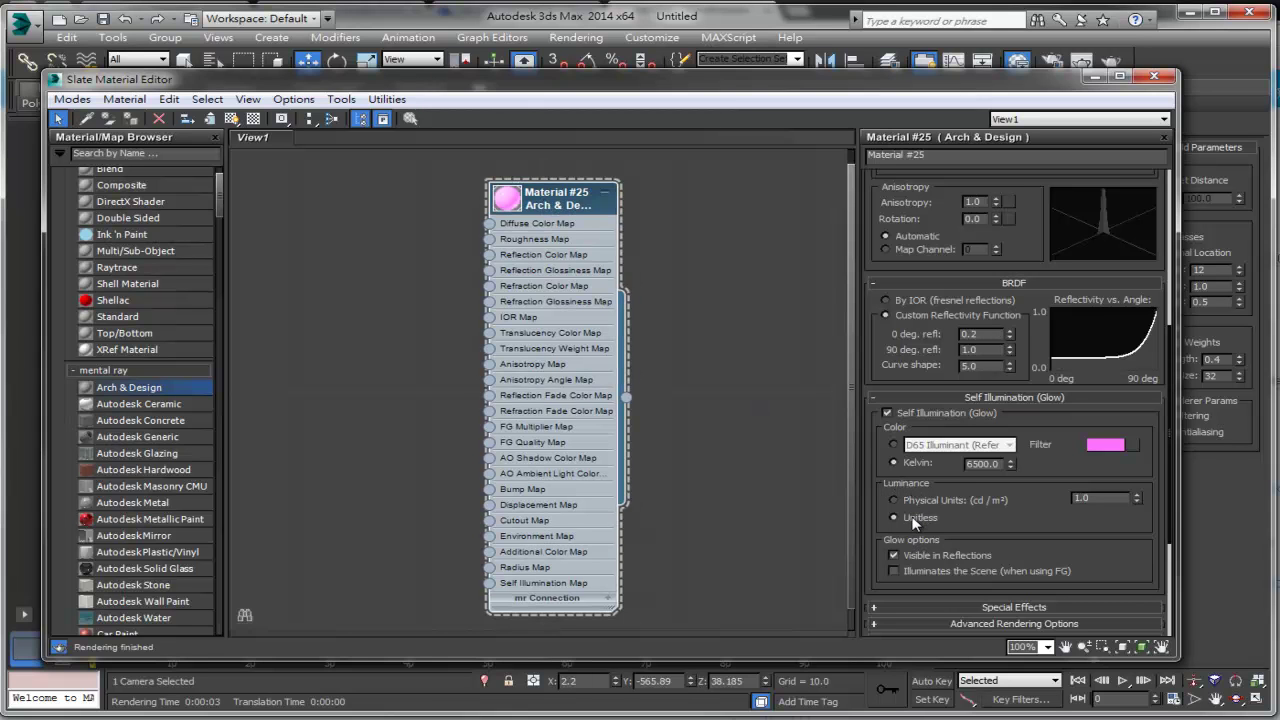
{"action": "left_click_drag", "start_coordinate": [1106, 498], "coordinate": [1070, 499]}
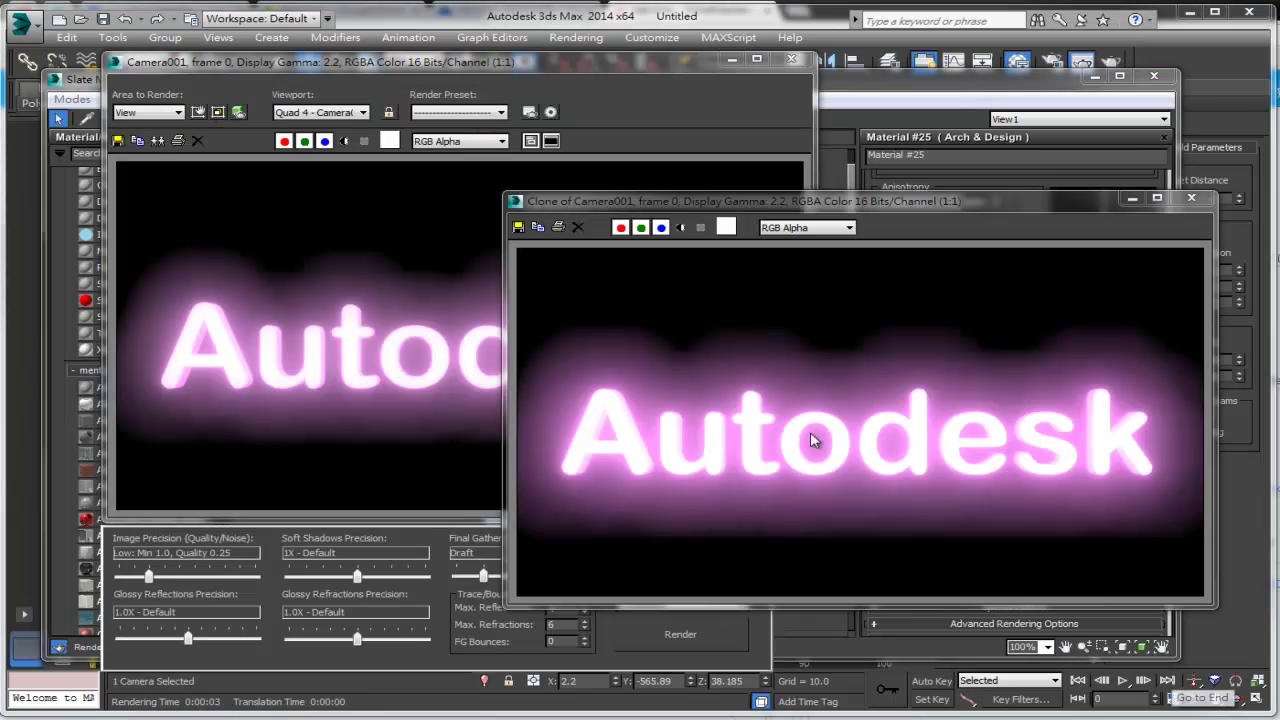
{"action": "left_click_drag", "start_coordinate": [521, 61], "coordinate": [477, 61]}
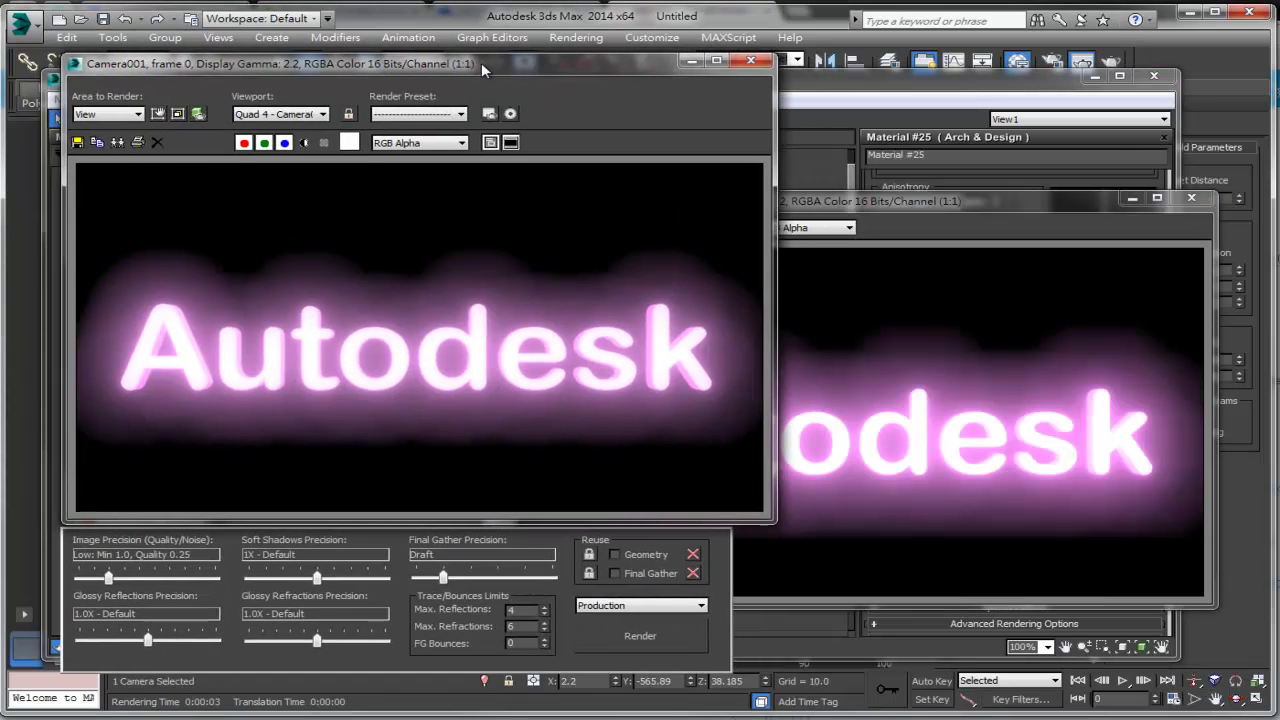
{"action": "left_click_drag", "start_coordinate": [903, 208], "coordinate": [560, 220]}
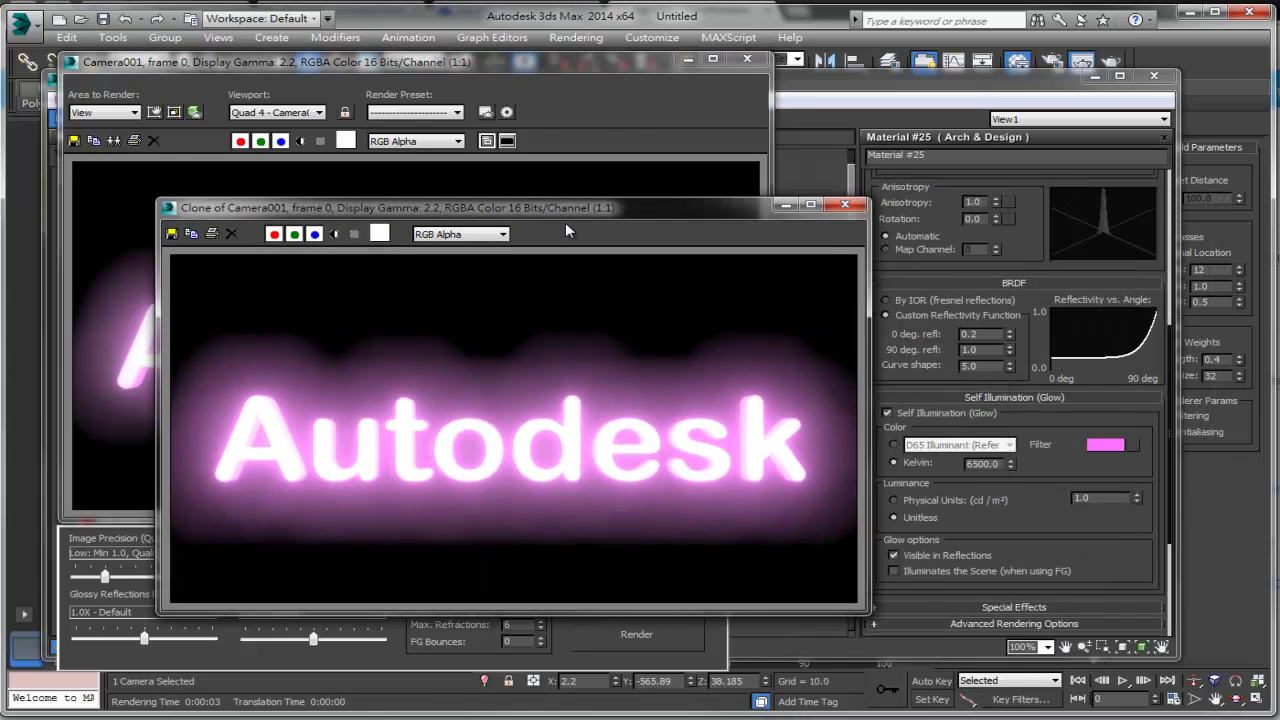
Step: Change Material #25's self-illumination luminance to 1.5 and compare the original and cloned renders
{"action": "left_click", "coordinate": [1089, 499]}
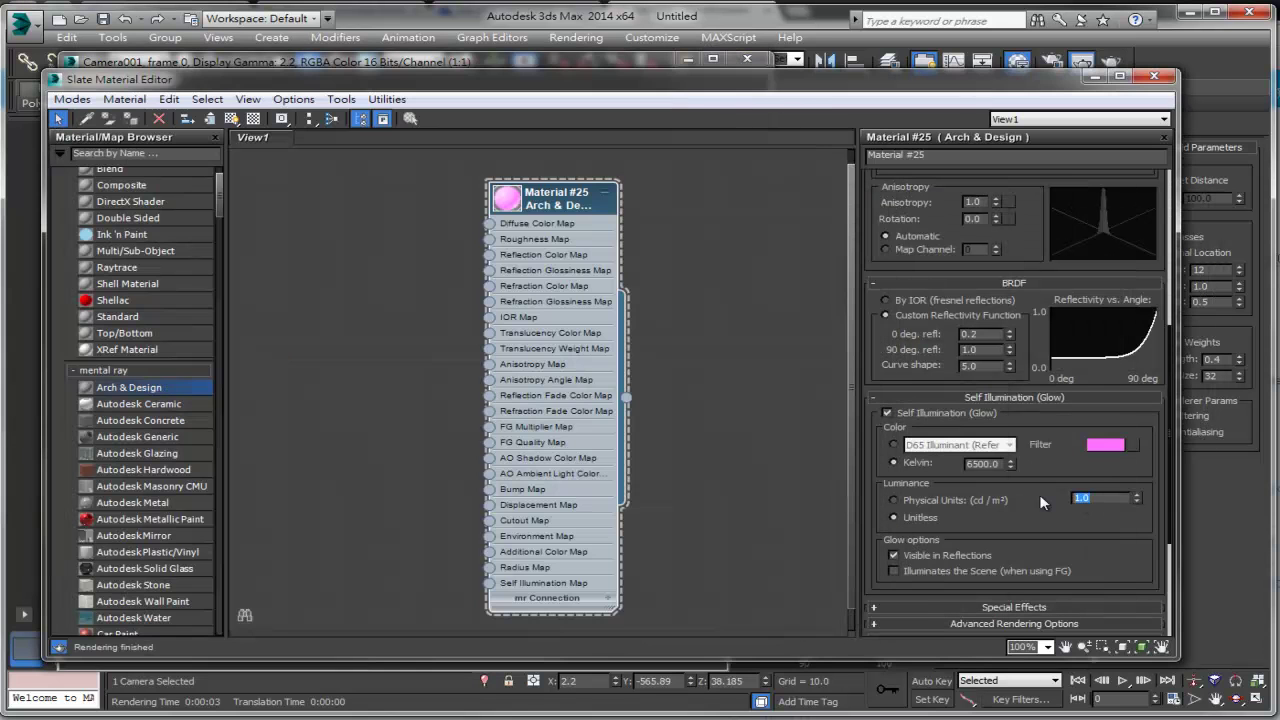
{"action": "type", "text": "1.5"}
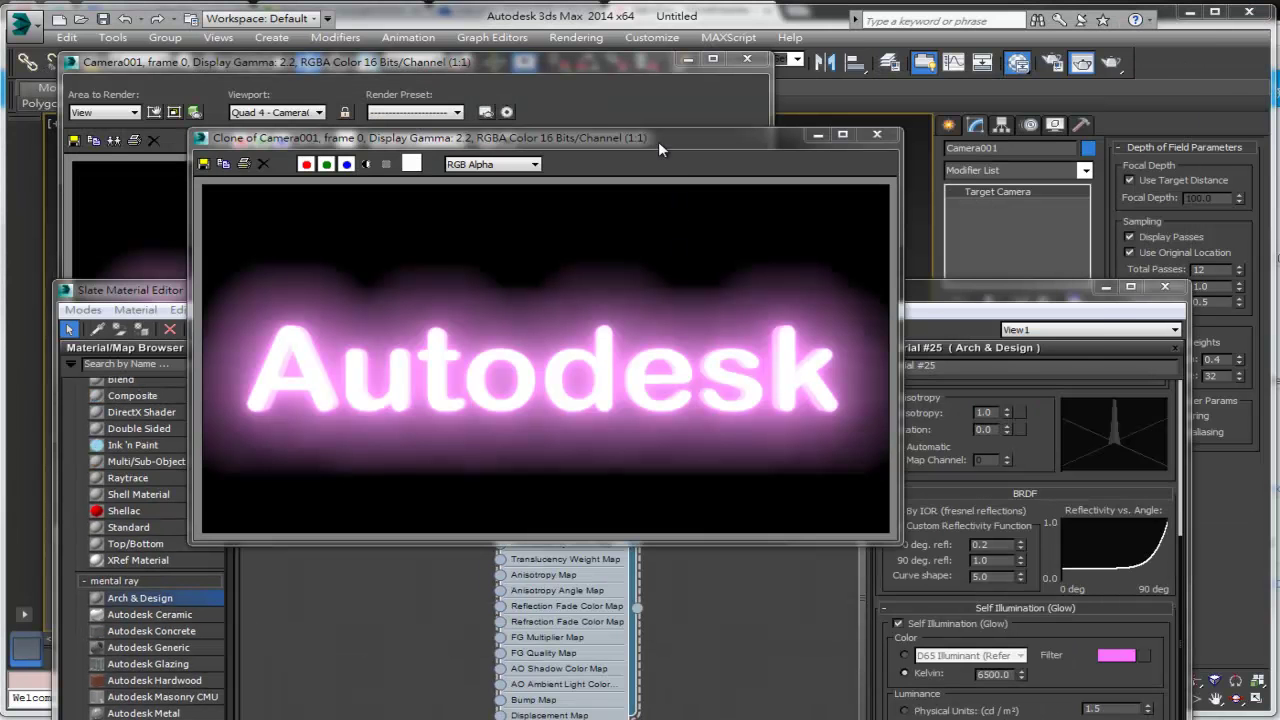
{"action": "left_click_drag", "start_coordinate": [659, 141], "coordinate": [905, 152]}
{"action": "left_click", "coordinate": [622, 67]}
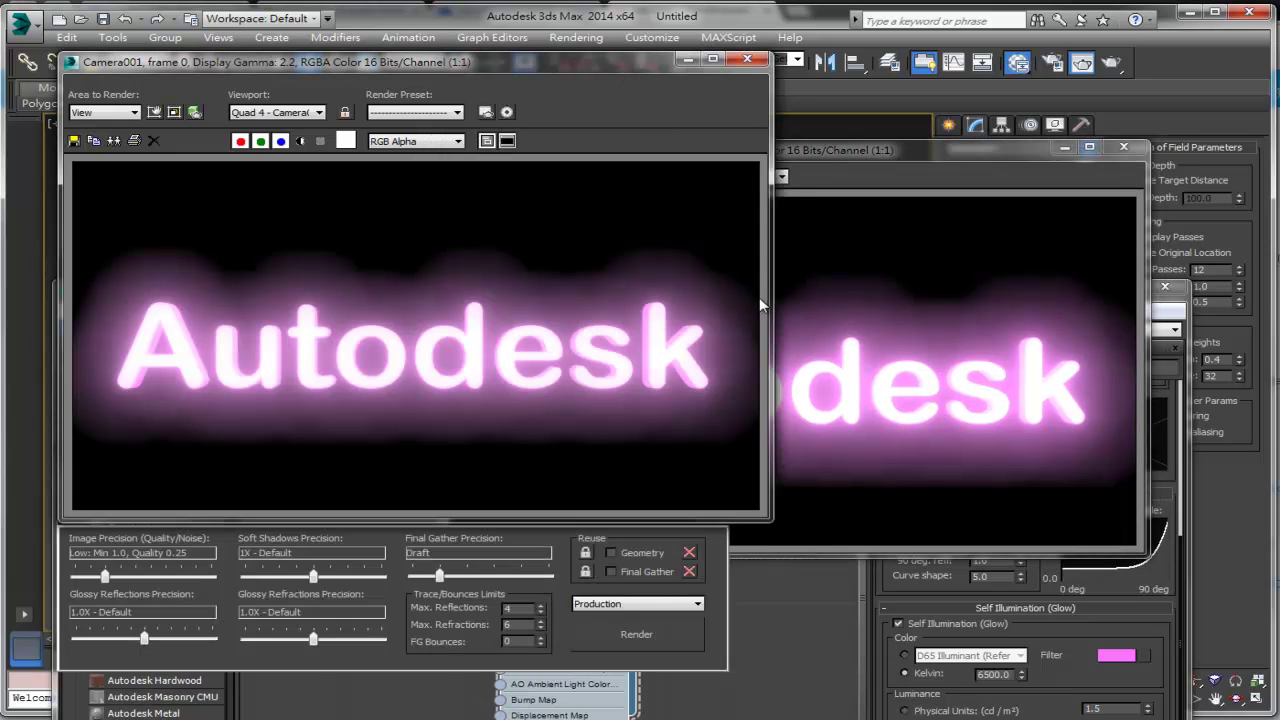
{"action": "left_click", "coordinate": [880, 183]}
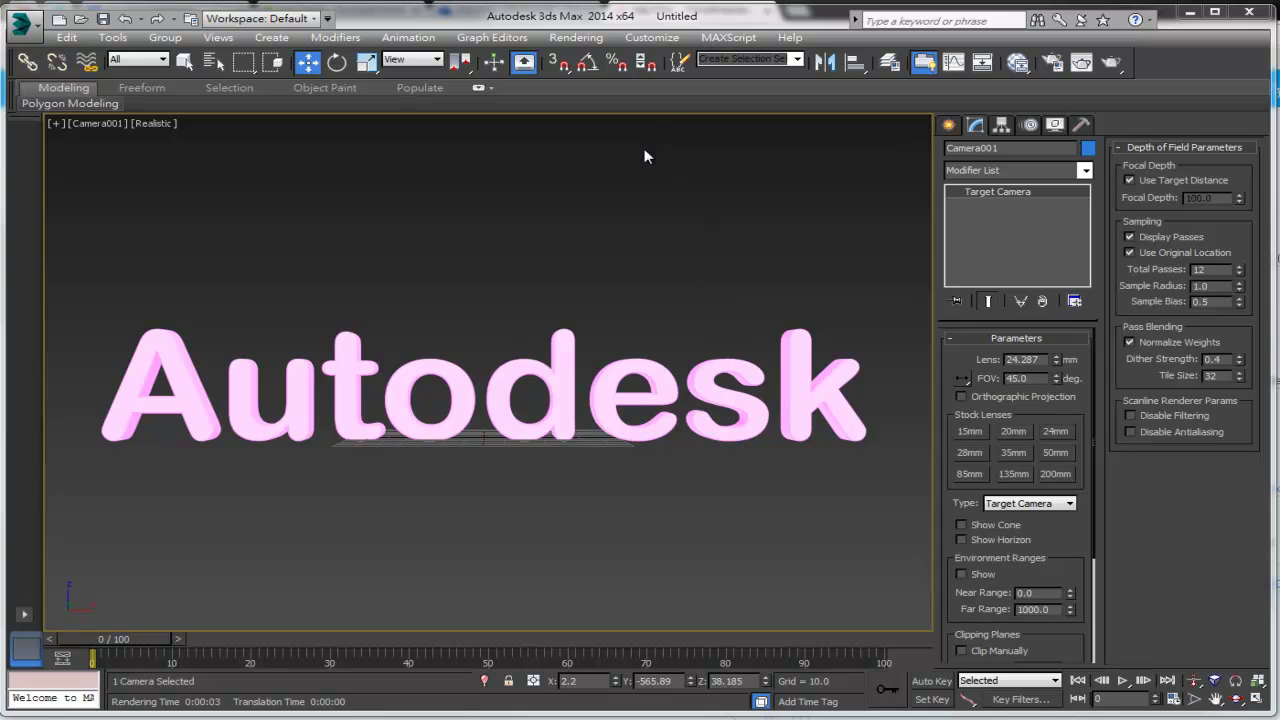
Step: Review Render Setup's Camera Shaders, glare Output left off, then reopen the Slate Material Editor
{"action": "left_click", "coordinate": [576, 37]}
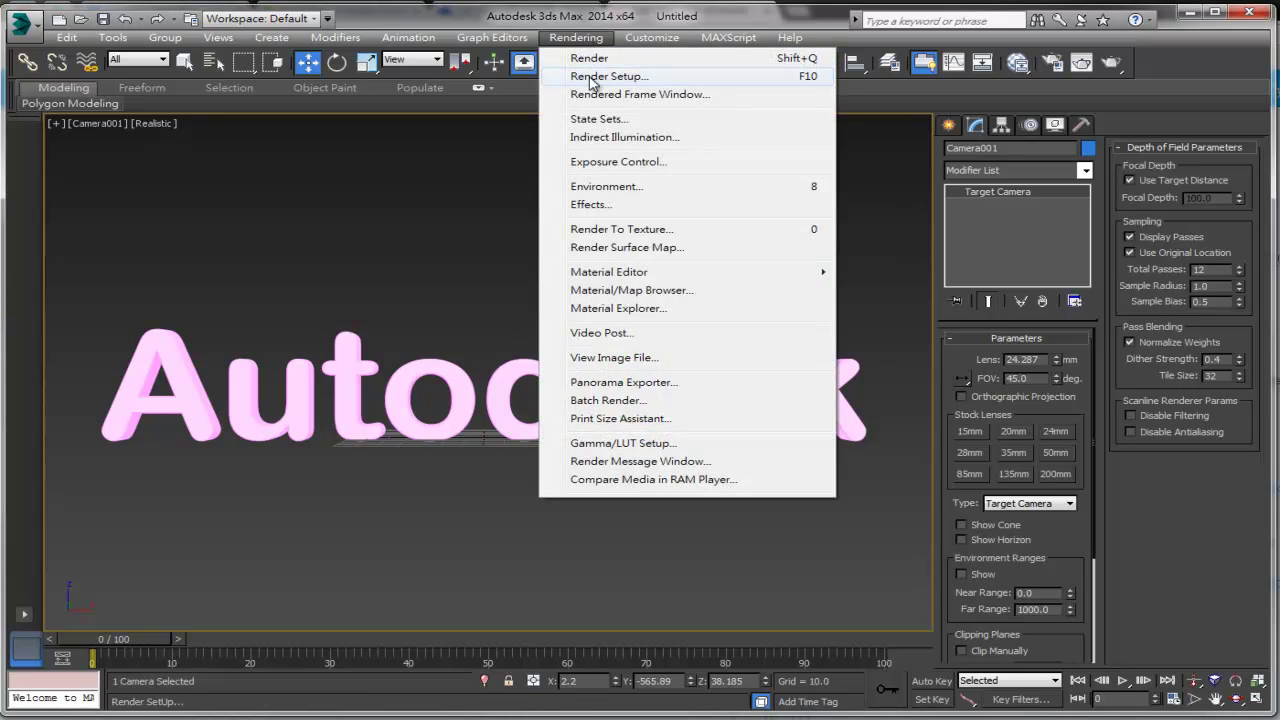
{"action": "left_click", "coordinate": [591, 78]}
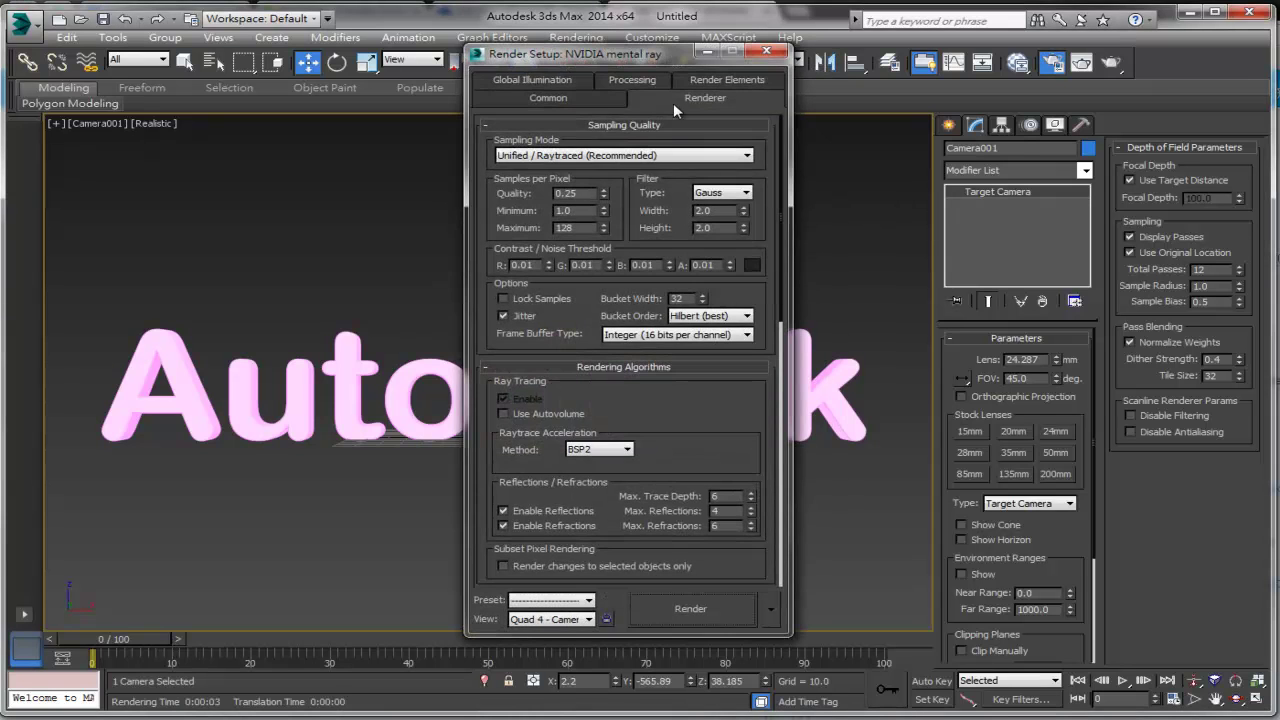
{"action": "scroll", "coordinate": [737, 385], "scroll_direction": "down", "scroll_amount": 2}
{"action": "scroll", "coordinate": [745, 360], "scroll_direction": "down", "scroll_amount": 2}
{"action": "scroll", "coordinate": [745, 360], "scroll_direction": "down", "scroll_amount": 4}
{"action": "scroll", "coordinate": [748, 360], "scroll_direction": "down", "scroll_amount": 2}
{"action": "scroll", "coordinate": [745, 358], "scroll_direction": "down", "scroll_amount": 2}
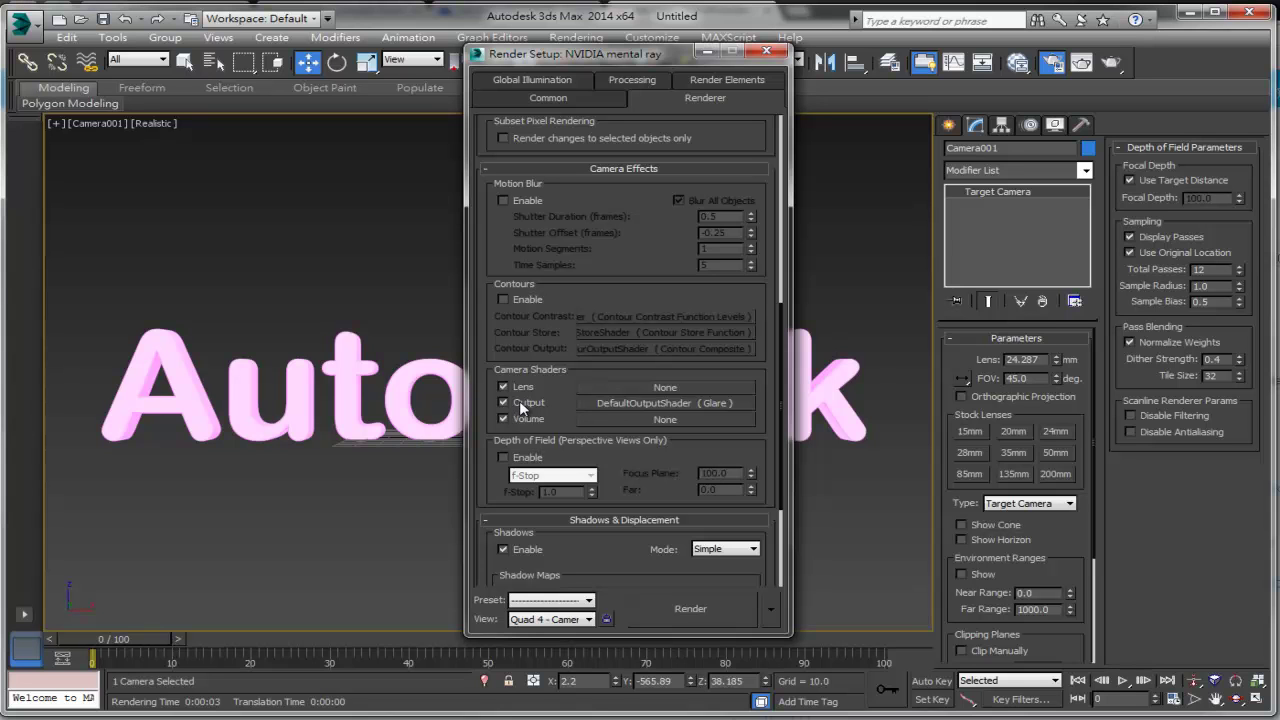
{"action": "left_click", "coordinate": [766, 50]}
{"action": "left_click", "coordinate": [1018, 62]}
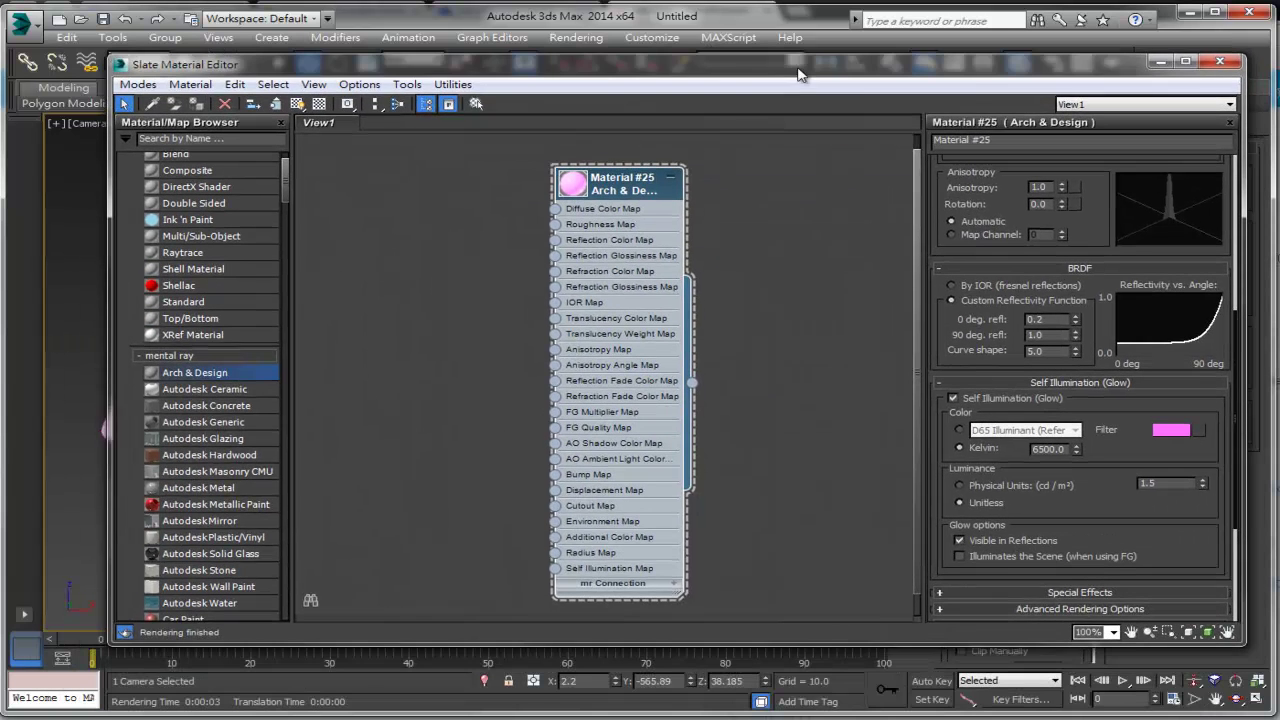
Step: Set Material #25's material ID channel to 5 and close the Slate Material Editor
{"action": "left_click_drag", "start_coordinate": [798, 68], "coordinate": [764, 66]}
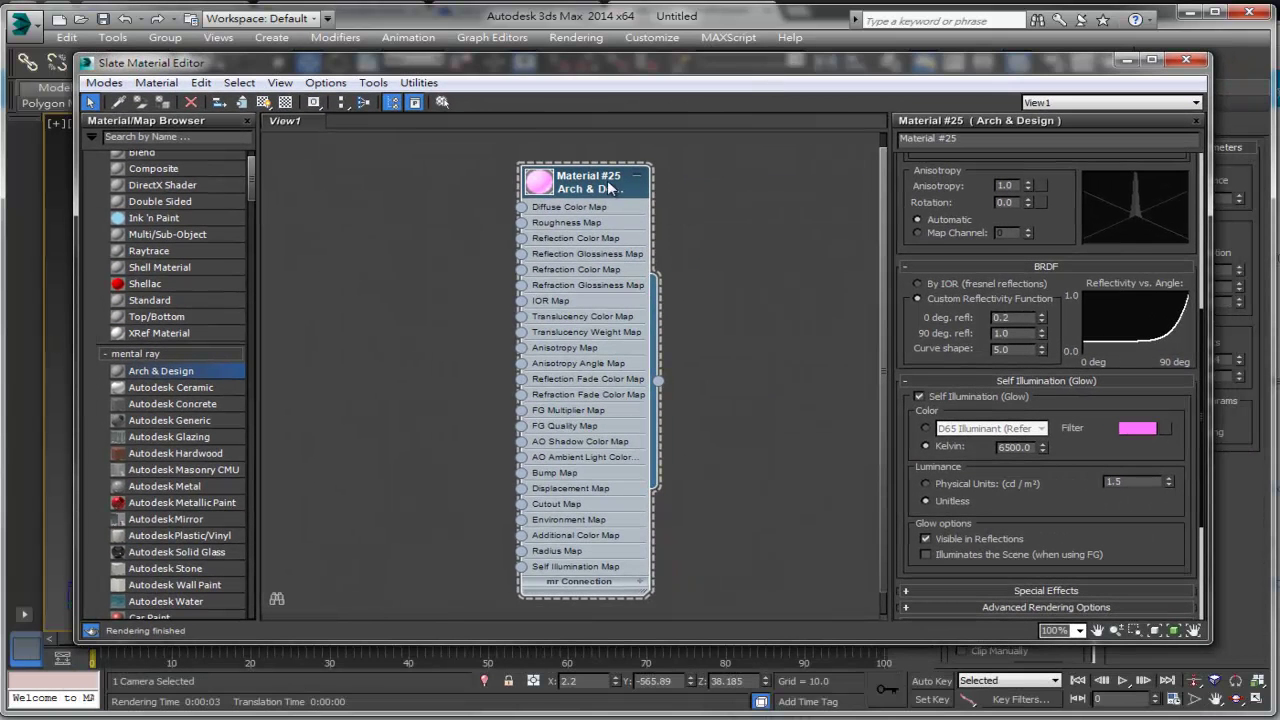
{"action": "left_click_drag", "start_coordinate": [612, 188], "coordinate": [557, 221]}
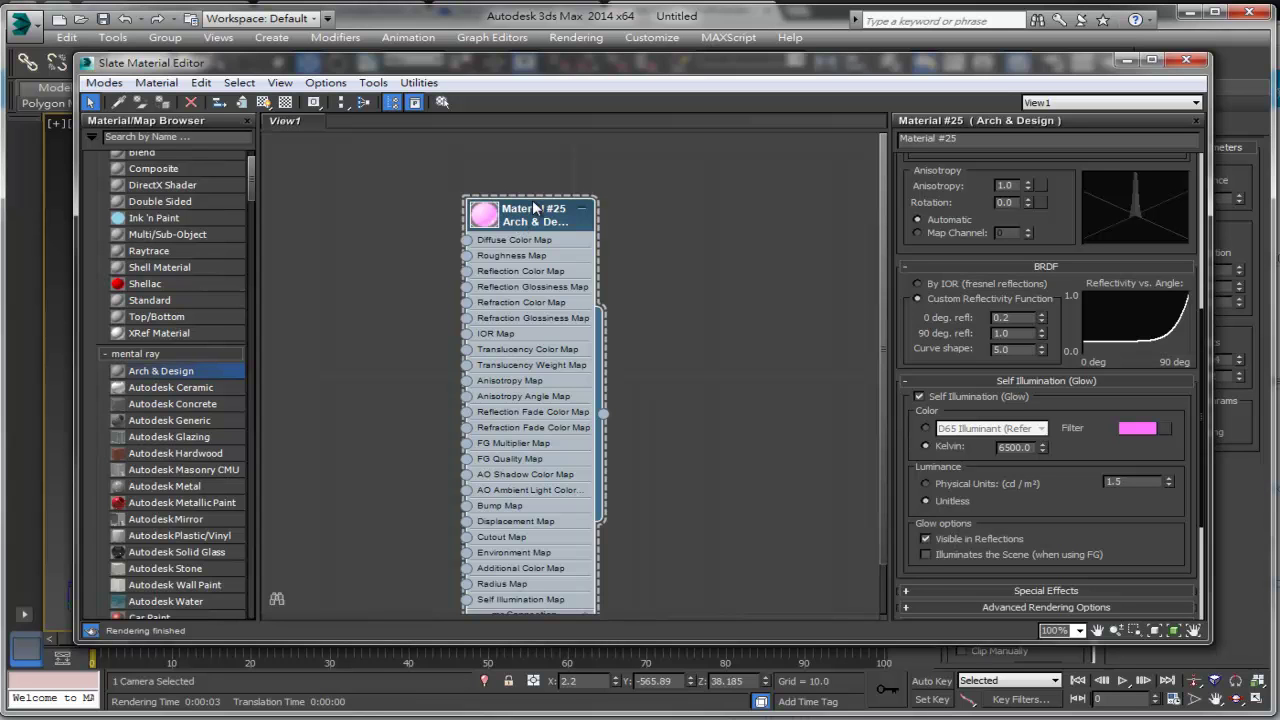
{"action": "left_click_drag", "start_coordinate": [533, 208], "coordinate": [515, 210]}
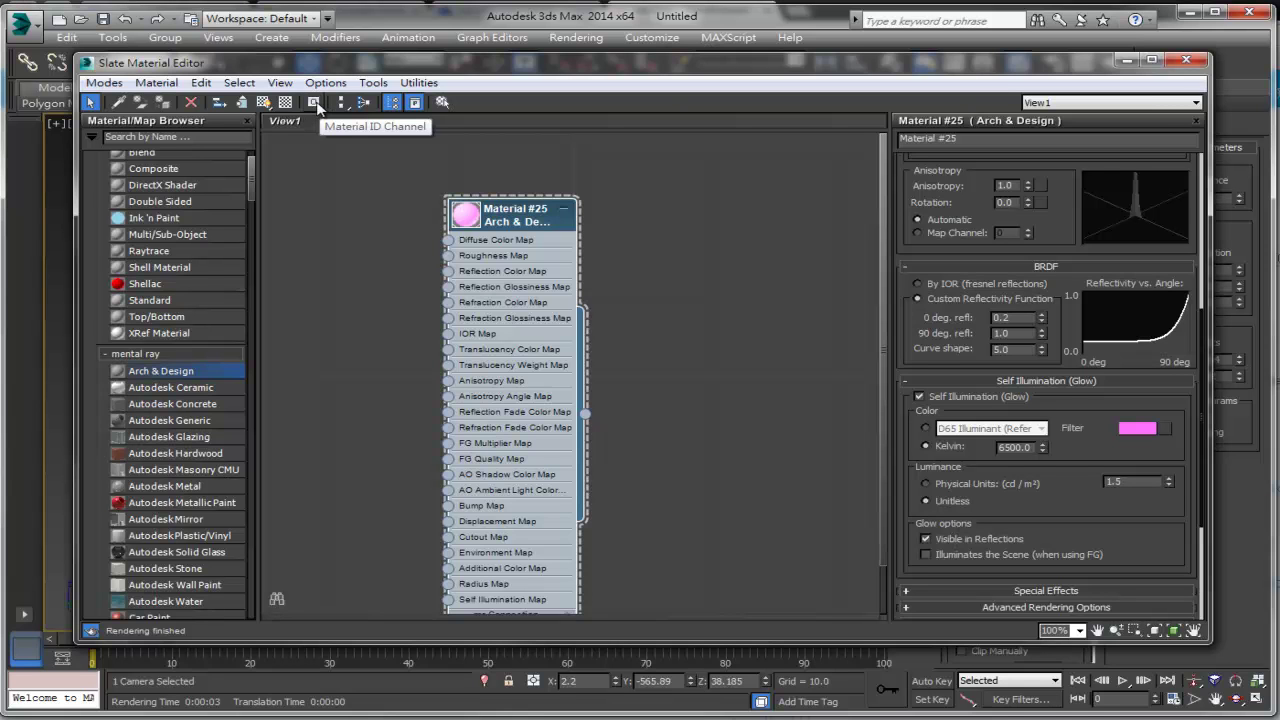
{"action": "left_click", "coordinate": [317, 104]}
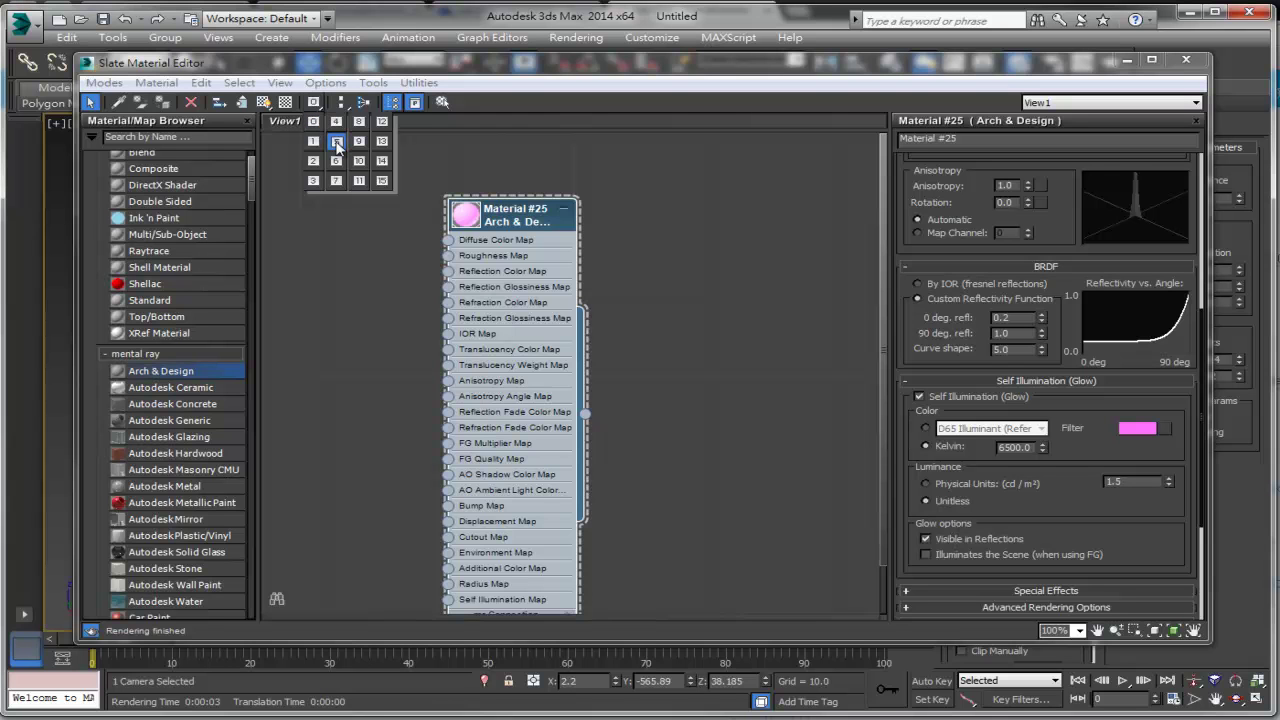
{"action": "left_click", "coordinate": [336, 145]}
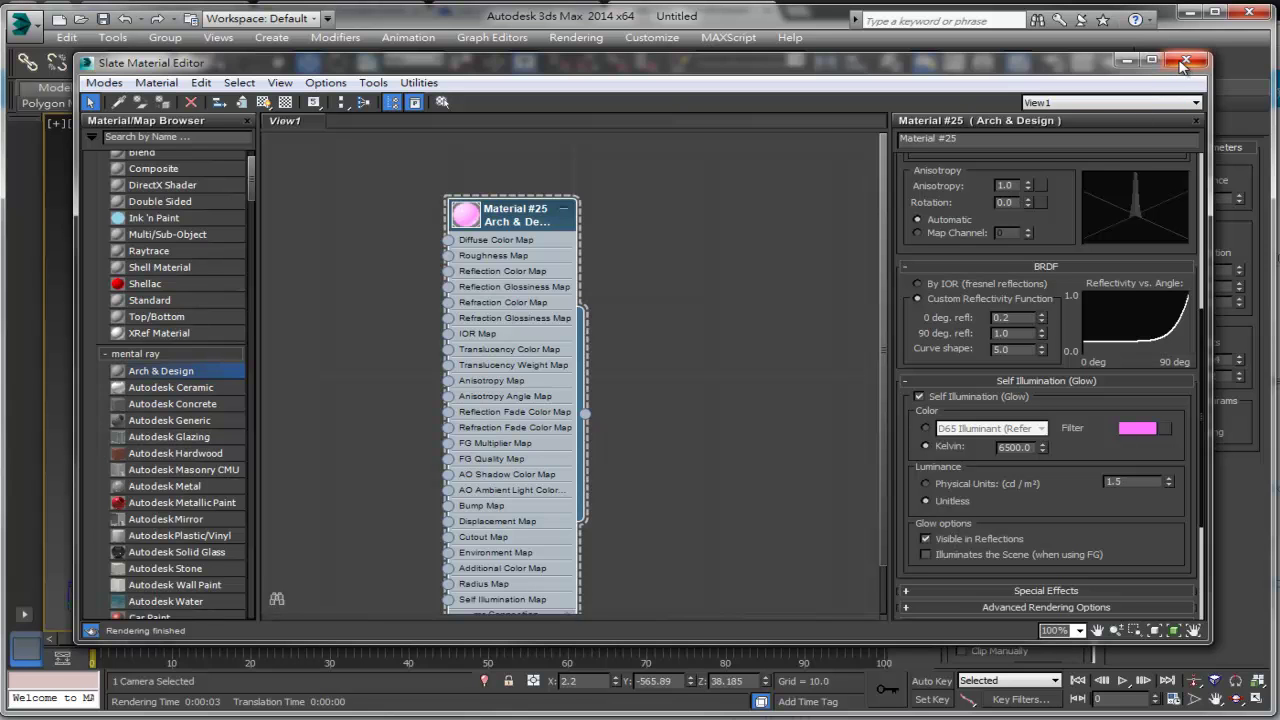
{"action": "left_click", "coordinate": [1183, 62]}
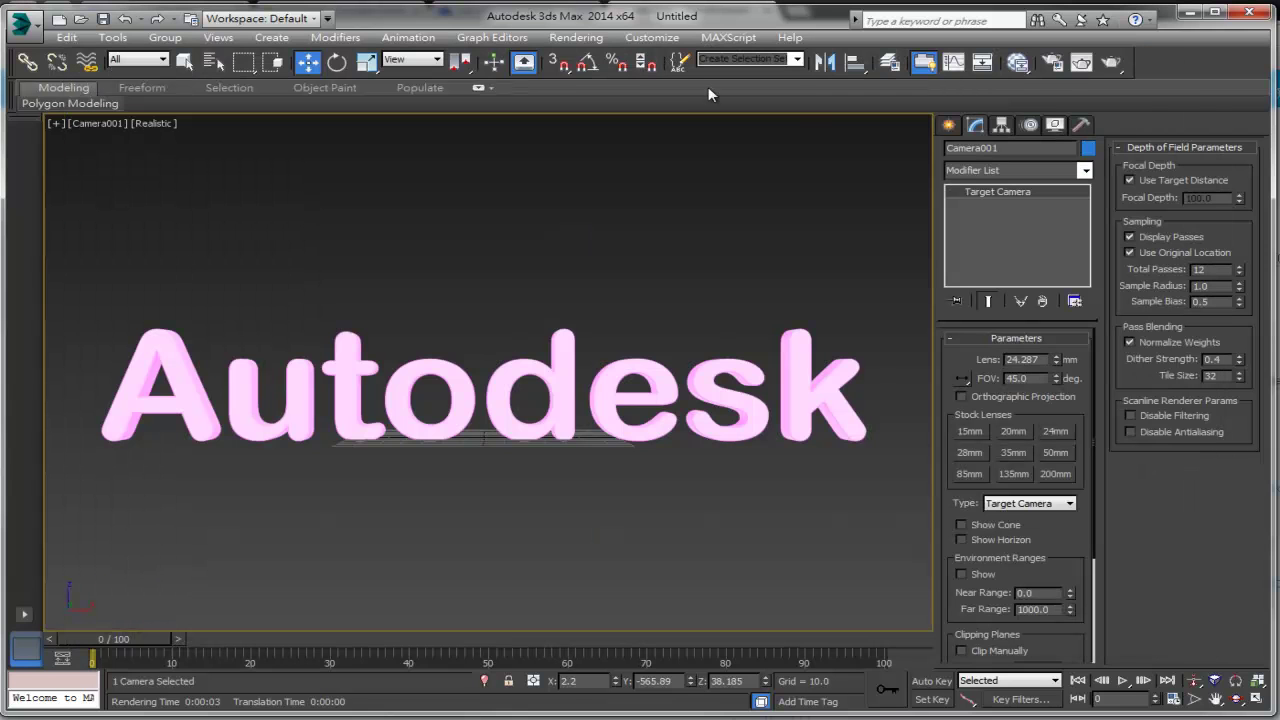
Step: Add a Lens Effects entry in the Environment and Effects dialog
{"action": "left_click", "coordinate": [590, 42]}
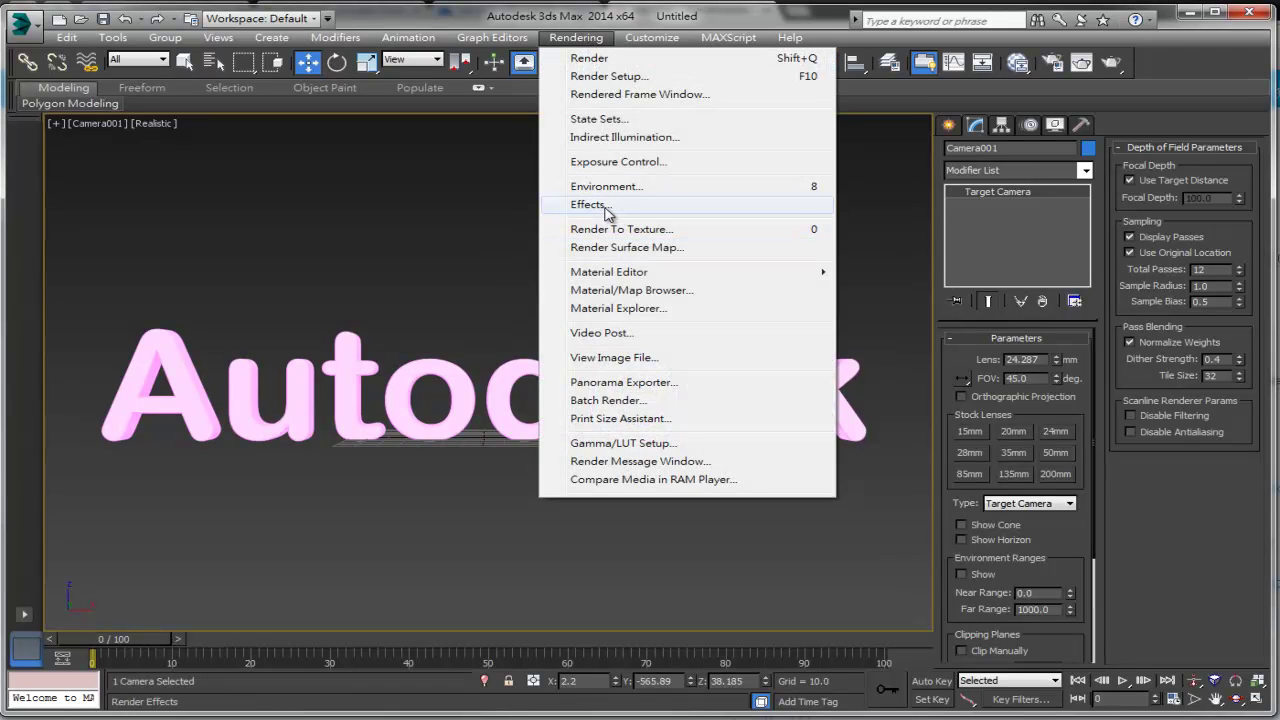
{"action": "left_click", "coordinate": [590, 205]}
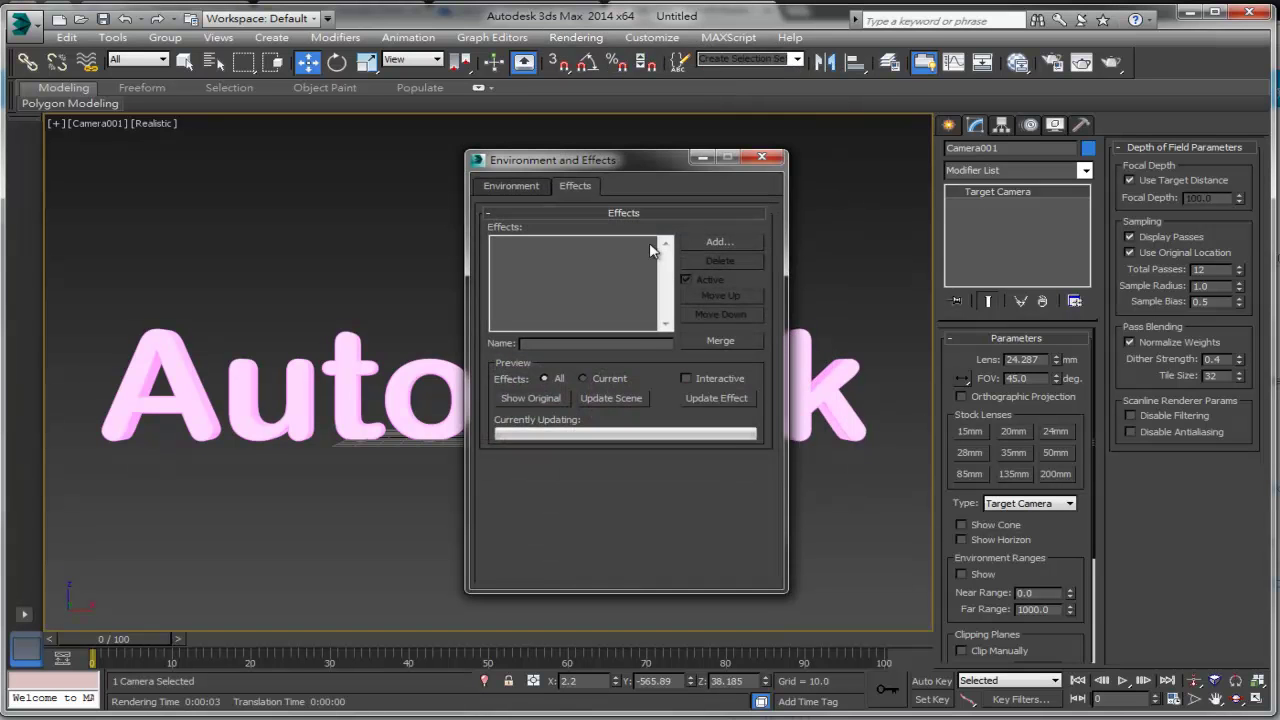
{"action": "left_click_drag", "start_coordinate": [610, 129], "coordinate": [547, 129]}
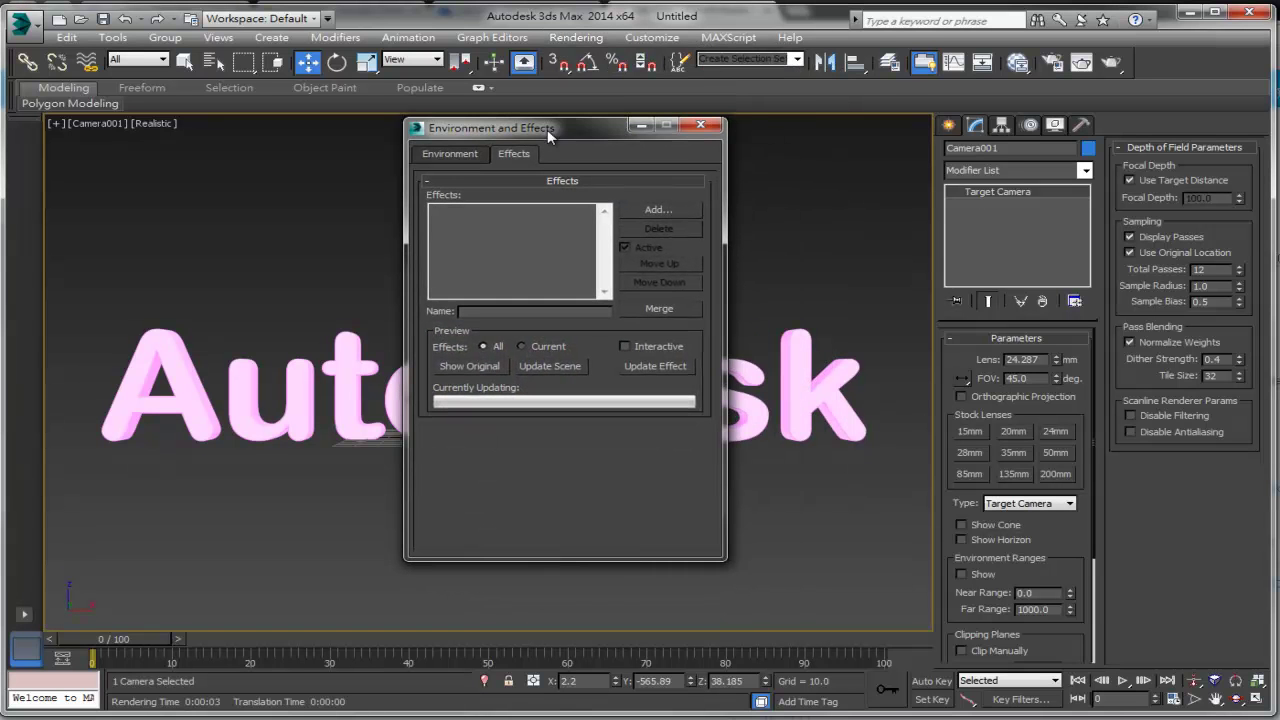
{"action": "left_click", "coordinate": [650, 209]}
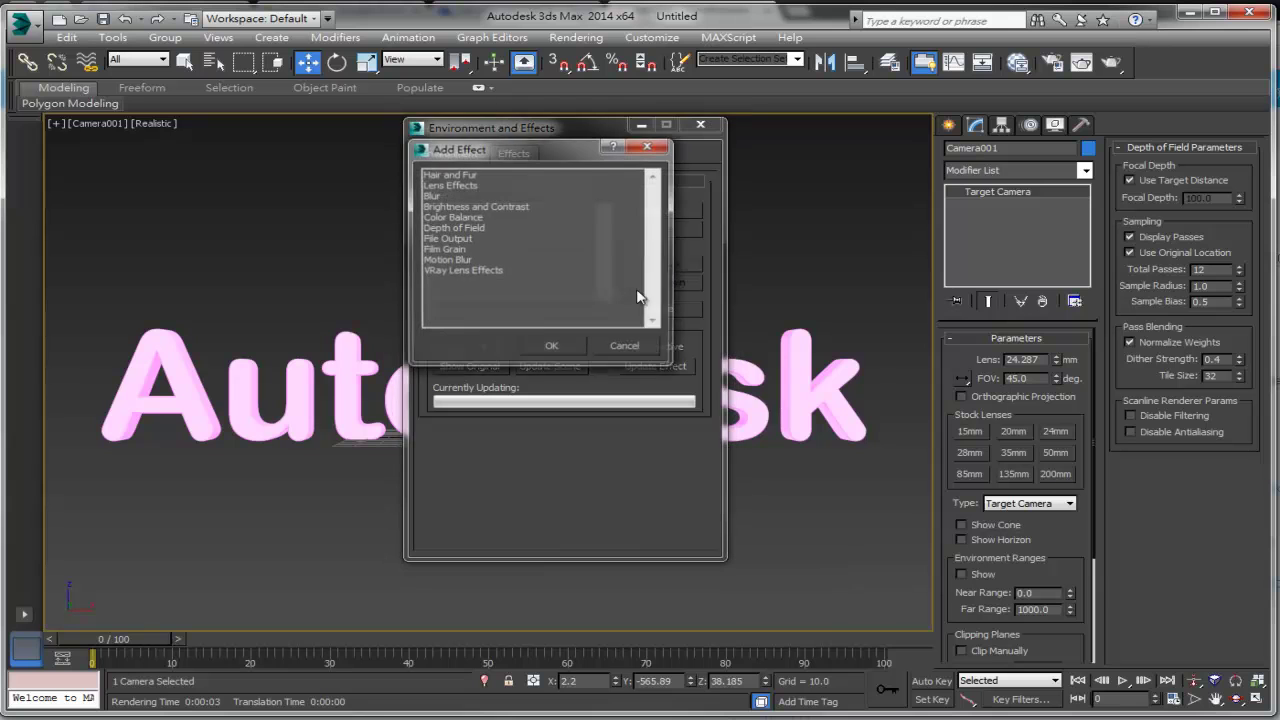
{"action": "left_click", "coordinate": [465, 186]}
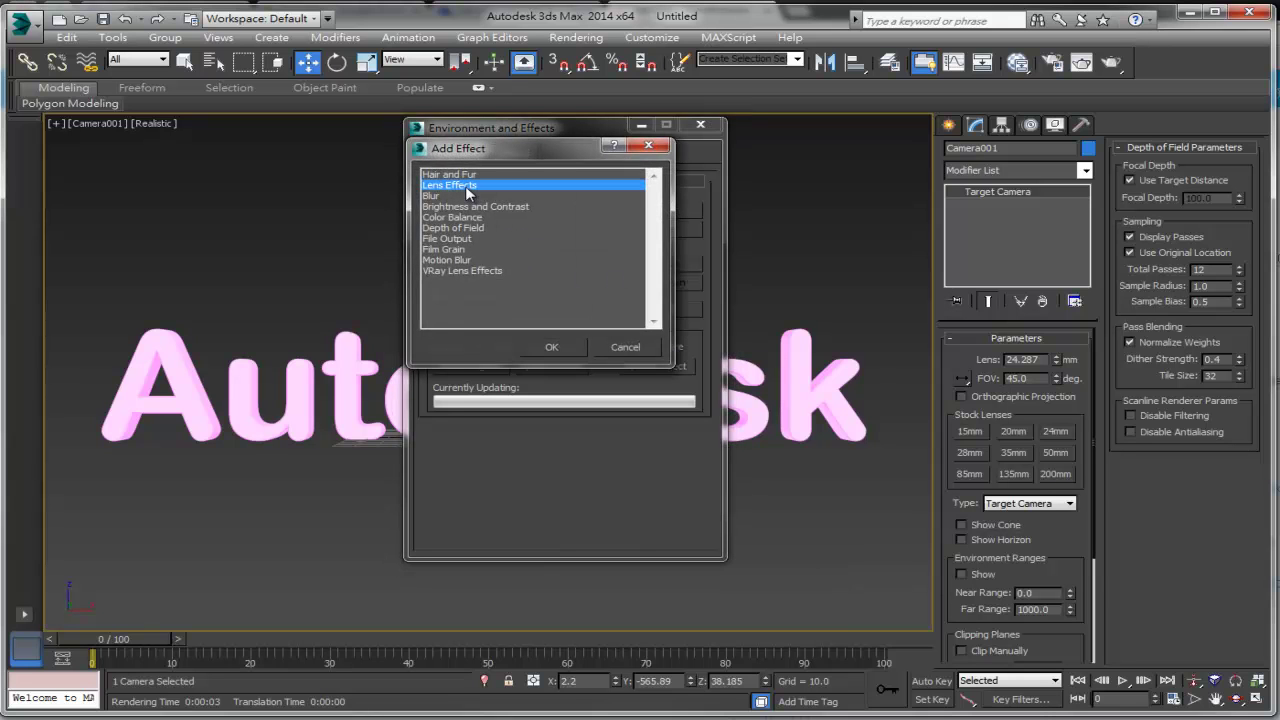
{"action": "left_click", "coordinate": [551, 347]}
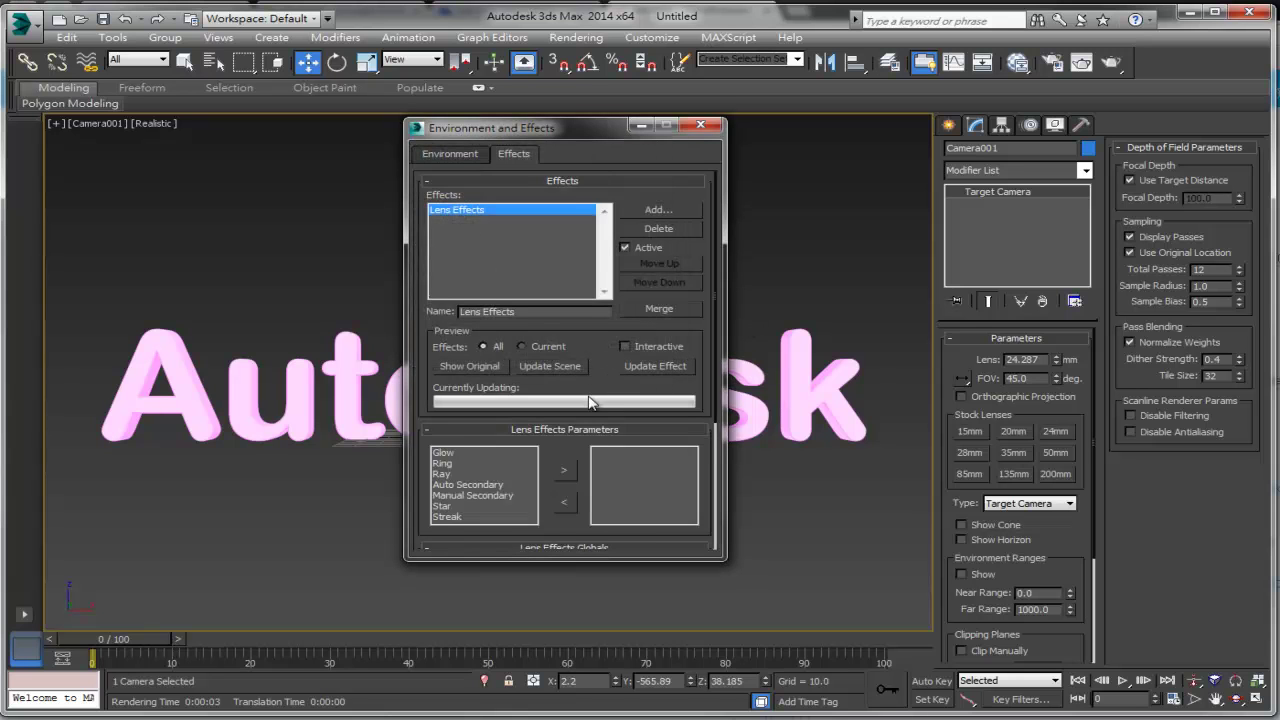
Step: Add a Glow lens element and restrict it to material ID 5
{"action": "left_click_drag", "start_coordinate": [595, 392], "coordinate": [607, 291]}
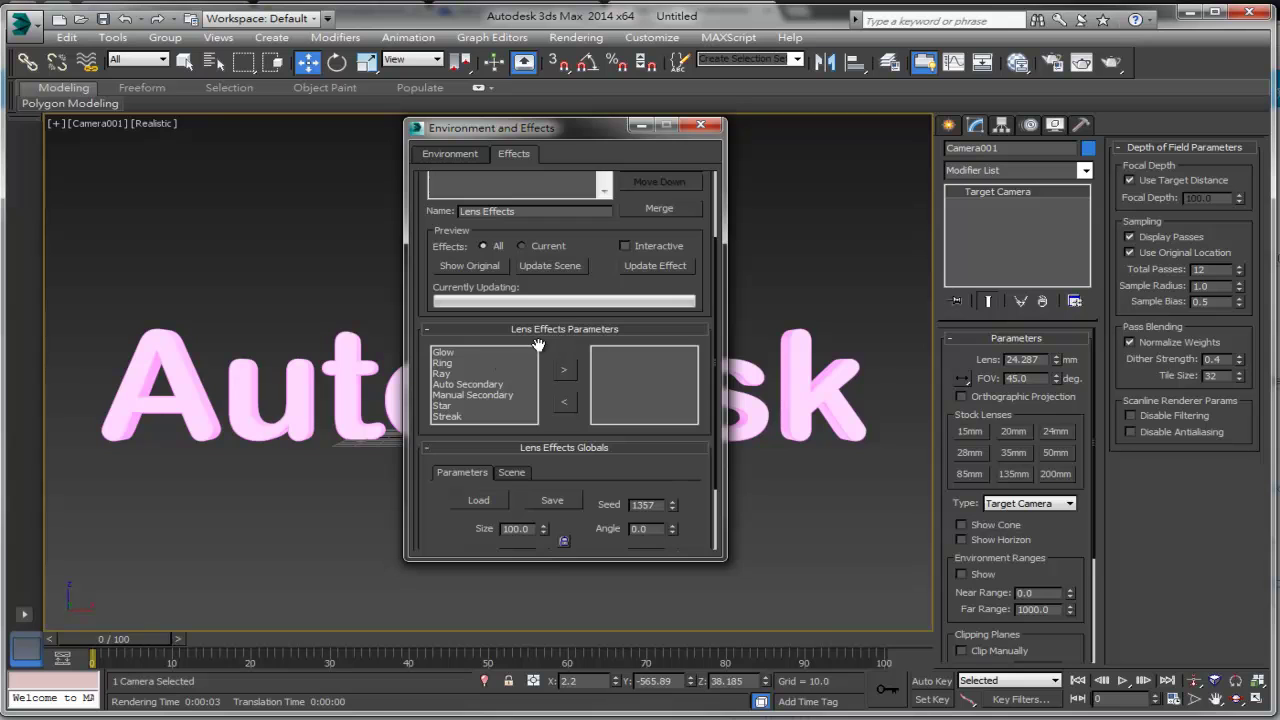
{"action": "left_click", "coordinate": [451, 354]}
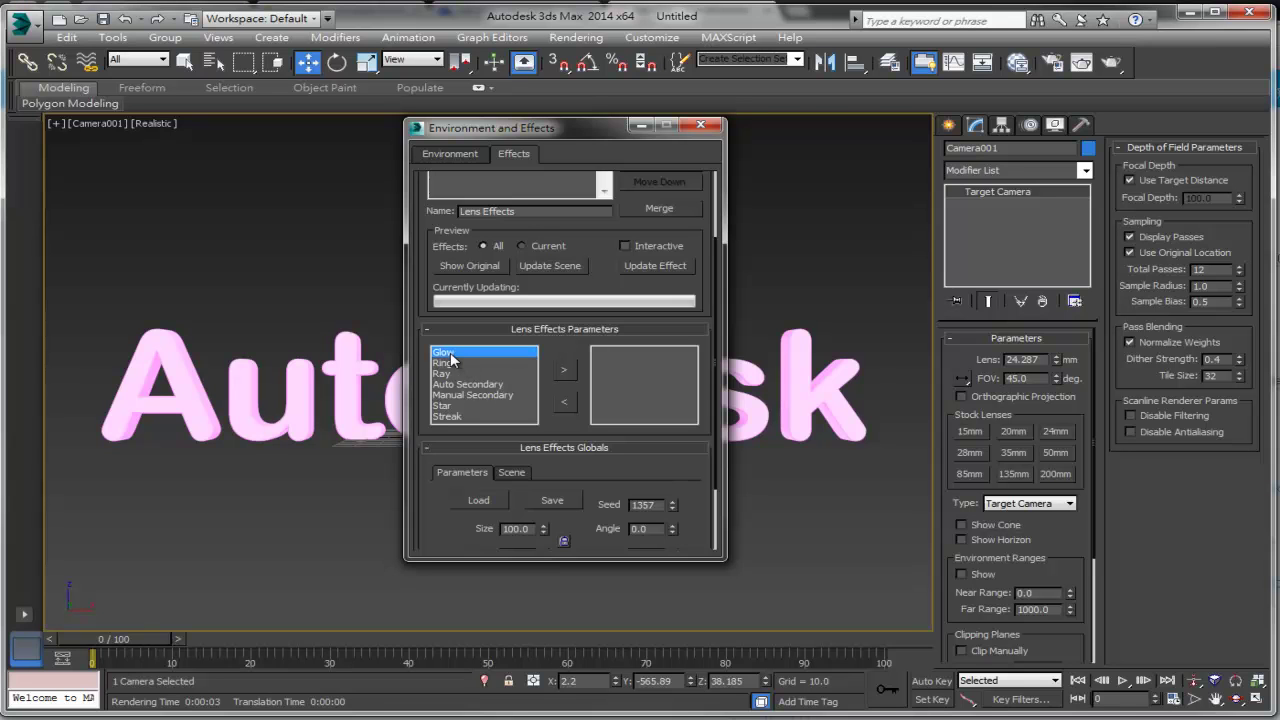
{"action": "left_click", "coordinate": [564, 374]}
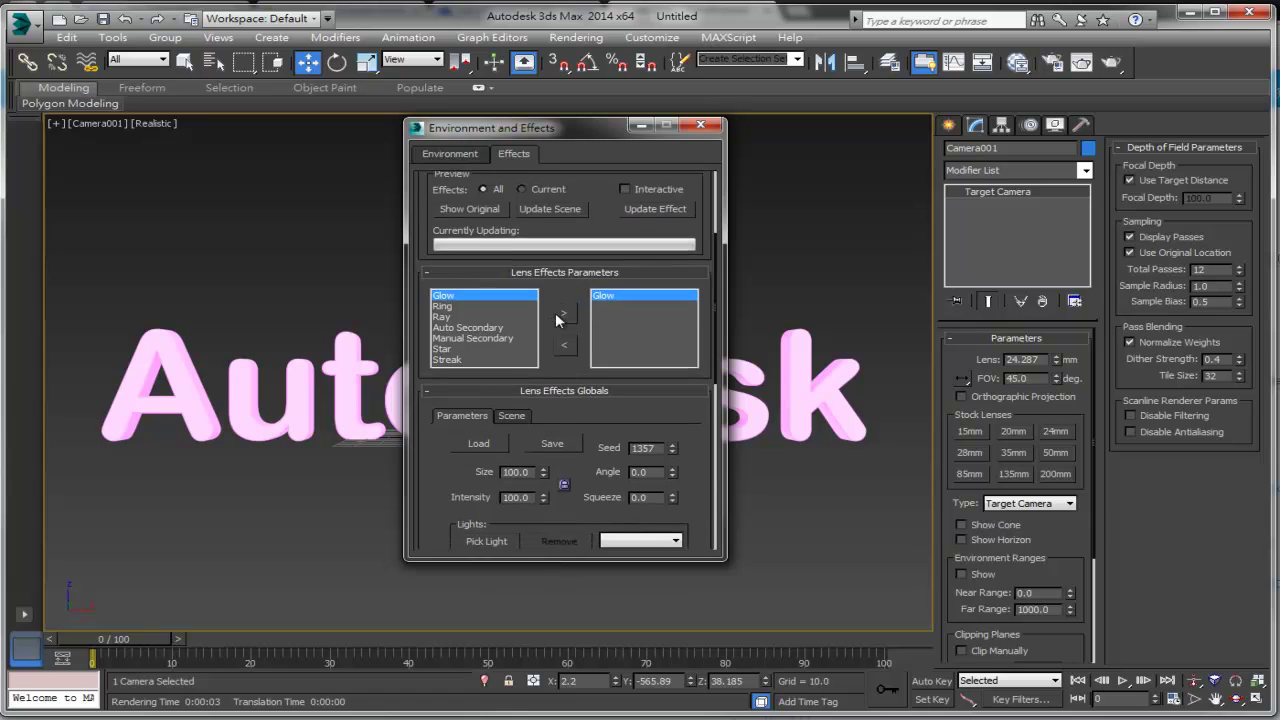
{"action": "scroll", "coordinate": [555, 312], "scroll_direction": "down", "scroll_amount": 3}
{"action": "scroll", "coordinate": [555, 315], "scroll_direction": "down", "scroll_amount": 3}
{"action": "scroll", "coordinate": [554, 317], "scroll_direction": "down", "scroll_amount": 3}
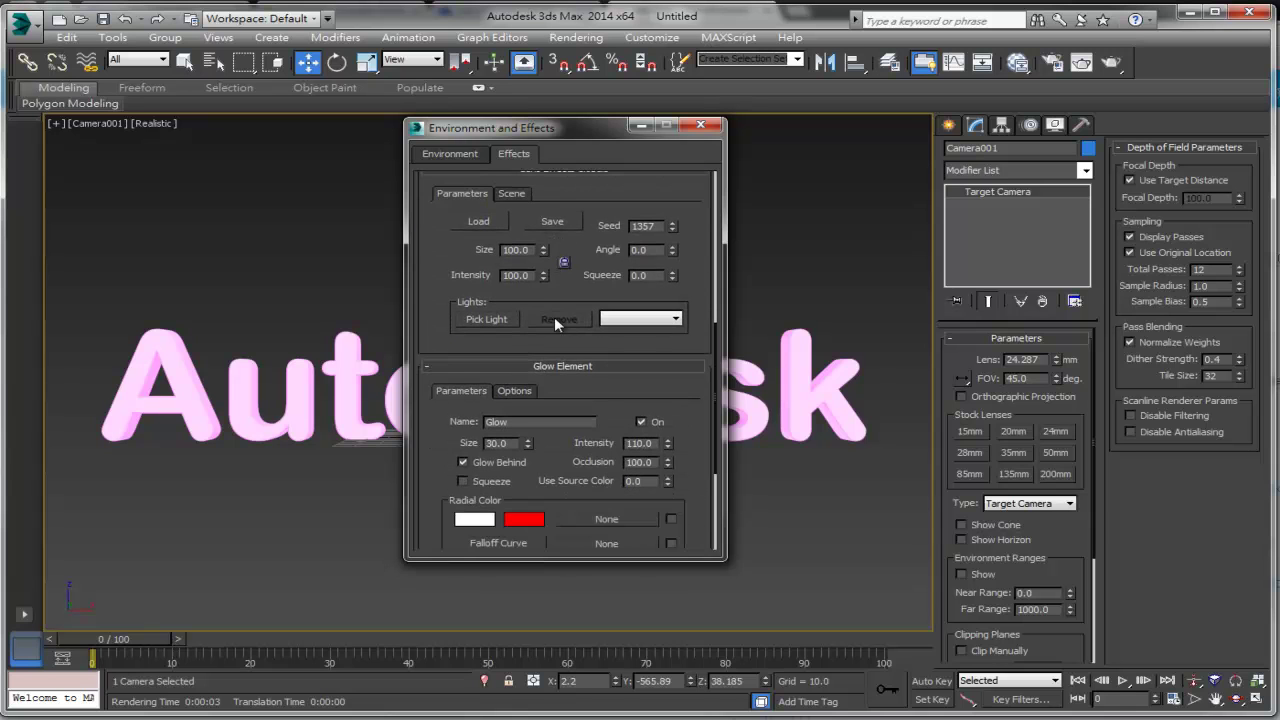
{"action": "scroll", "coordinate": [554, 317], "scroll_direction": "down", "scroll_amount": 1}
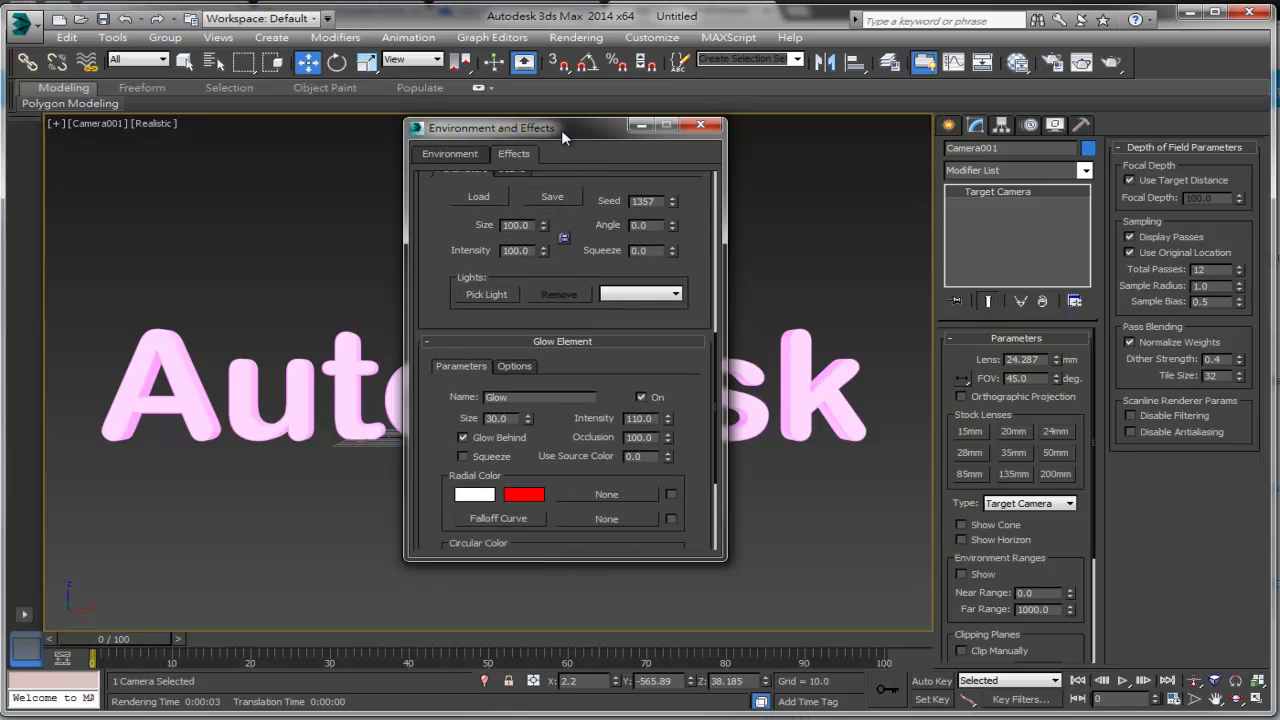
{"action": "left_click_drag", "start_coordinate": [561, 130], "coordinate": [756, 144]}
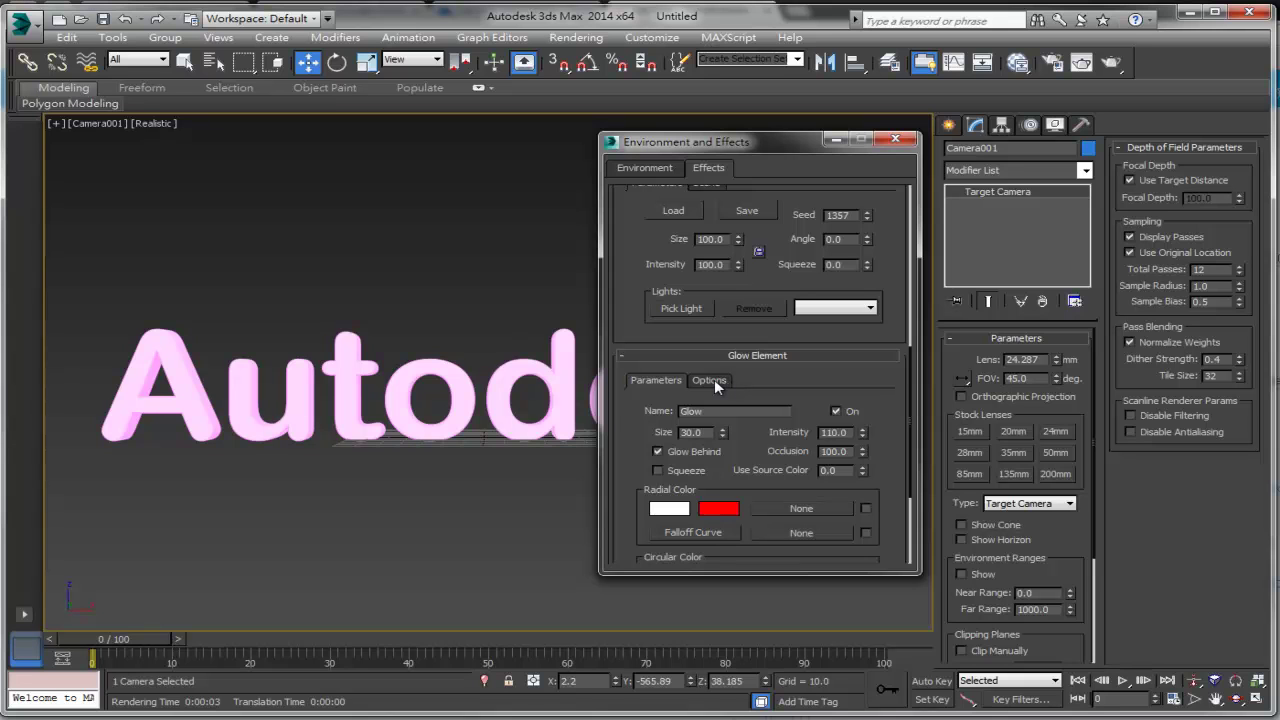
{"action": "left_click", "coordinate": [714, 379]}
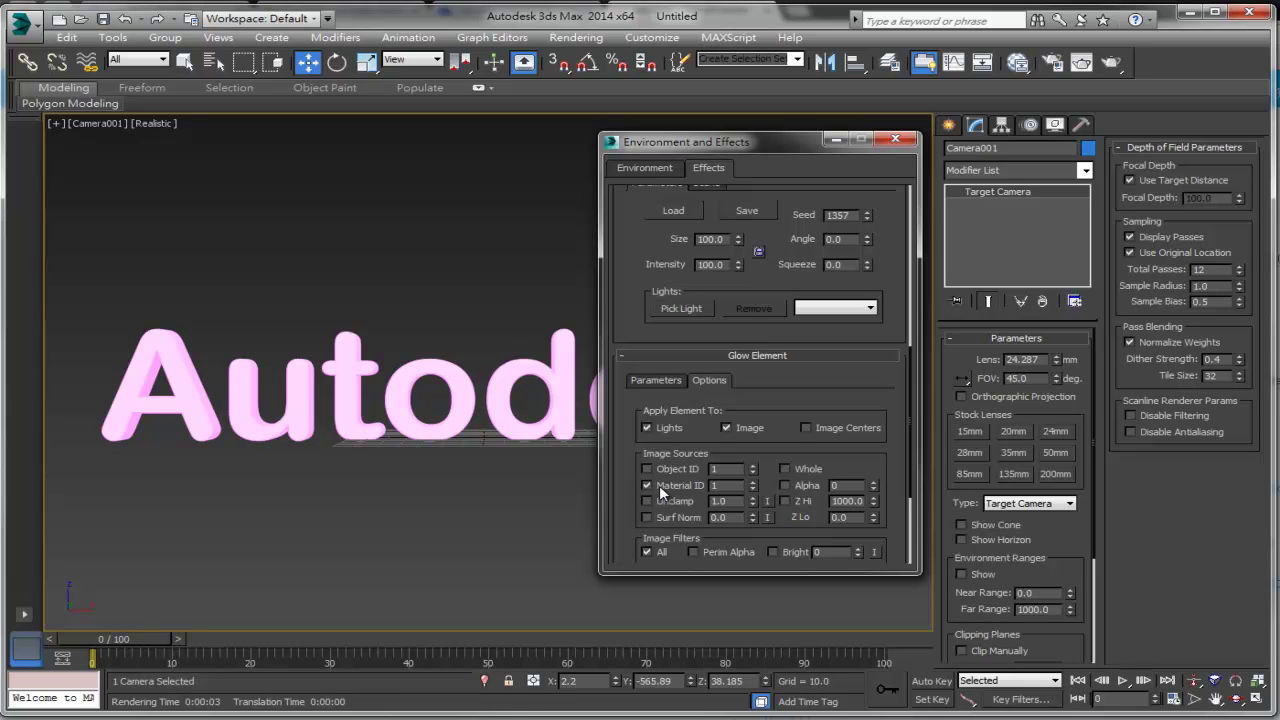
{"action": "left_click", "coordinate": [752, 481]}
{"action": "left_click", "coordinate": [752, 481]}
{"action": "scroll", "coordinate": [762, 350], "scroll_direction": "up", "scroll_amount": 2}
Step: Enable Interactive preview so a camera render shows the Lens Effects glow beside the Effects dialog
{"action": "scroll", "coordinate": [758, 365], "scroll_direction": "up", "scroll_amount": 2}
{"action": "scroll", "coordinate": [755, 378], "scroll_direction": "up", "scroll_amount": 2}
{"action": "scroll", "coordinate": [790, 352], "scroll_direction": "up", "scroll_amount": 1}
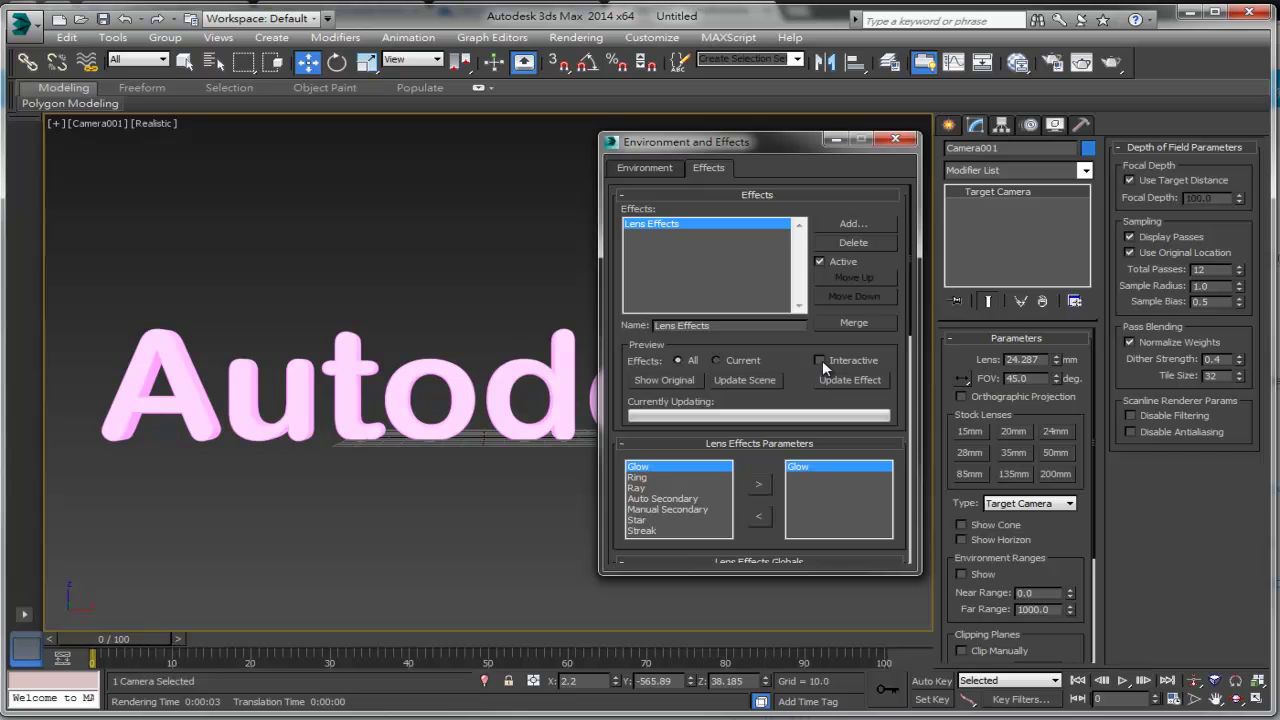
{"action": "left_click", "coordinate": [819, 360]}
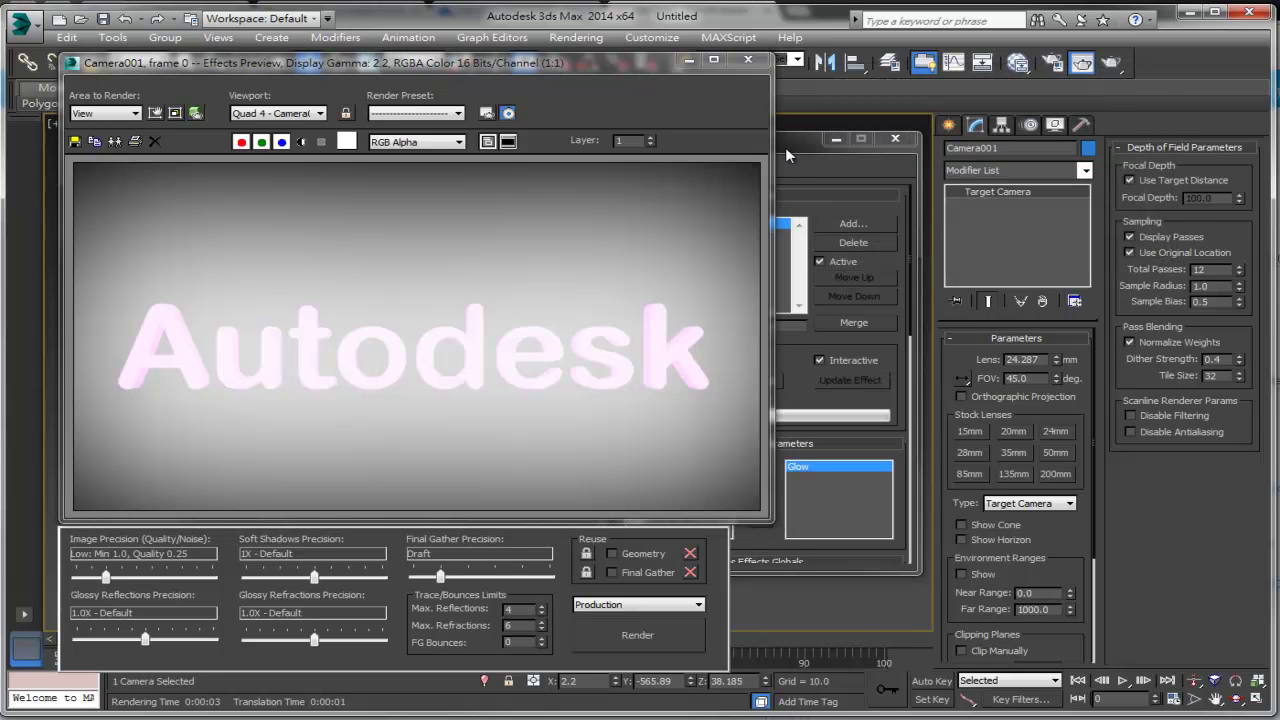
{"action": "left_click_drag", "start_coordinate": [785, 147], "coordinate": [968, 136]}
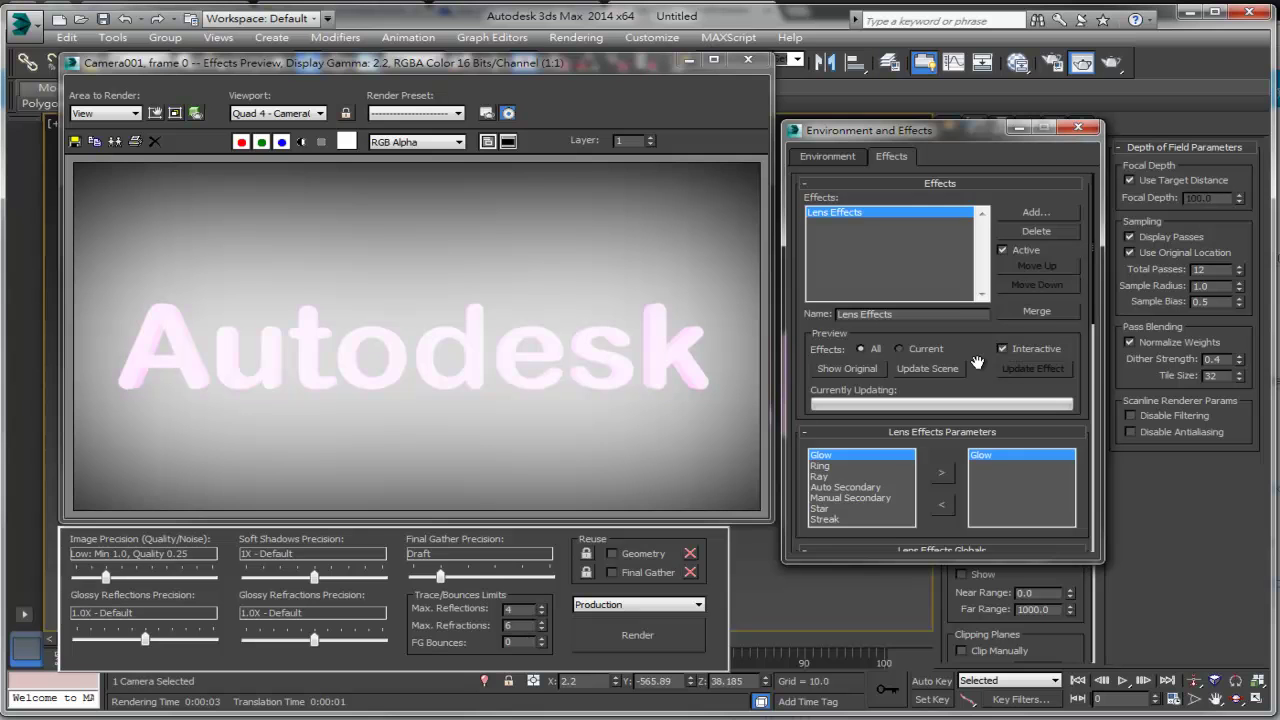
{"action": "scroll", "coordinate": [977, 362], "scroll_direction": "down", "scroll_amount": 1}
{"action": "scroll", "coordinate": [982, 320], "scroll_direction": "down", "scroll_amount": 3}
{"action": "scroll", "coordinate": [982, 320], "scroll_direction": "down", "scroll_amount": 2}
{"action": "scroll", "coordinate": [982, 320], "scroll_direction": "down", "scroll_amount": 3}
{"action": "scroll", "coordinate": [982, 320], "scroll_direction": "down", "scroll_amount": 4}
{"action": "scroll", "coordinate": [982, 320], "scroll_direction": "down", "scroll_amount": 1}
{"action": "scroll", "coordinate": [960, 310], "scroll_direction": "down", "scroll_amount": 1}
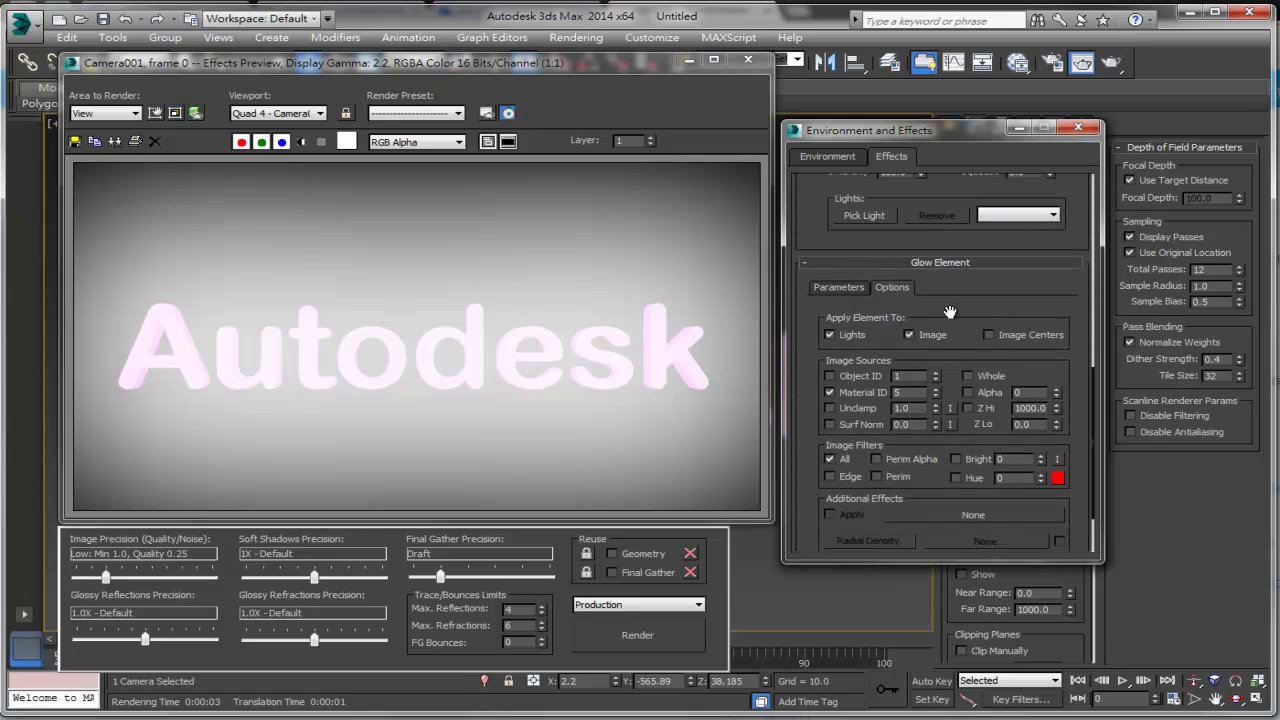
Step: Try glow sizes of 3.0 and then 1.0 in the Glow Element Parameters
{"action": "left_click", "coordinate": [835, 286]}
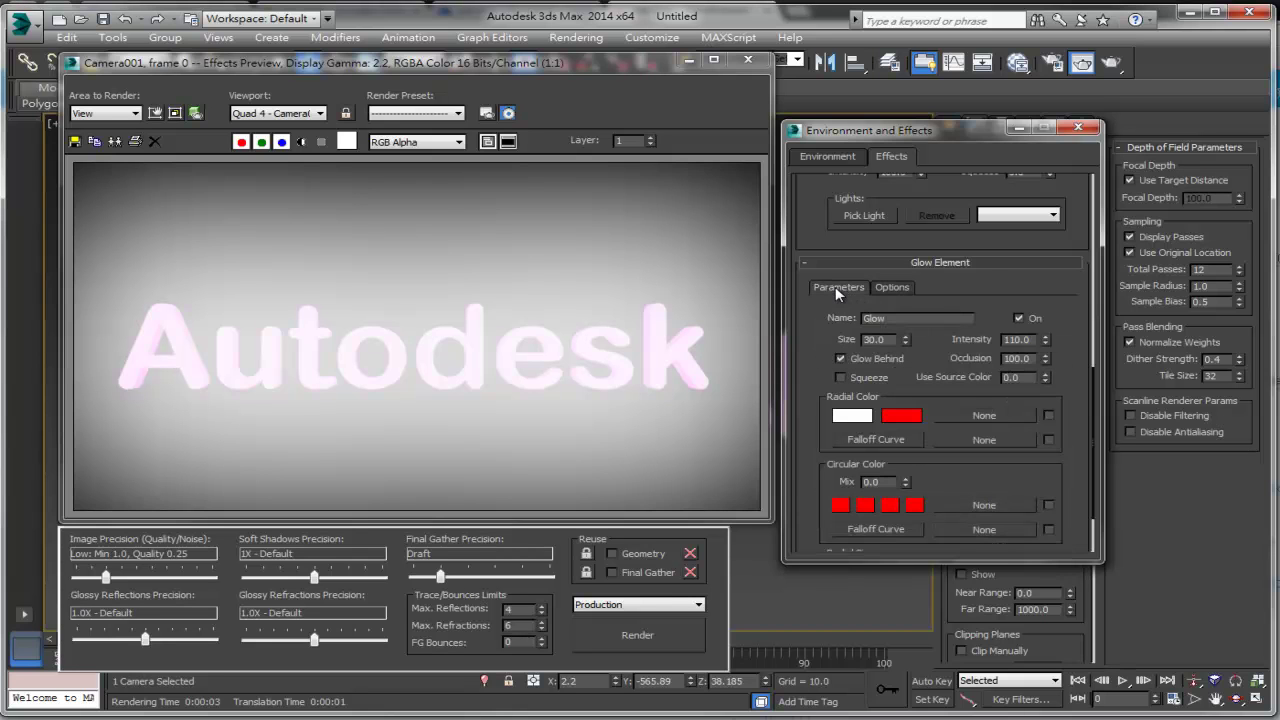
{"action": "double_click", "coordinate": [878, 339]}
{"action": "type", "text": "3"}
{"action": "key", "text": "Tab"}
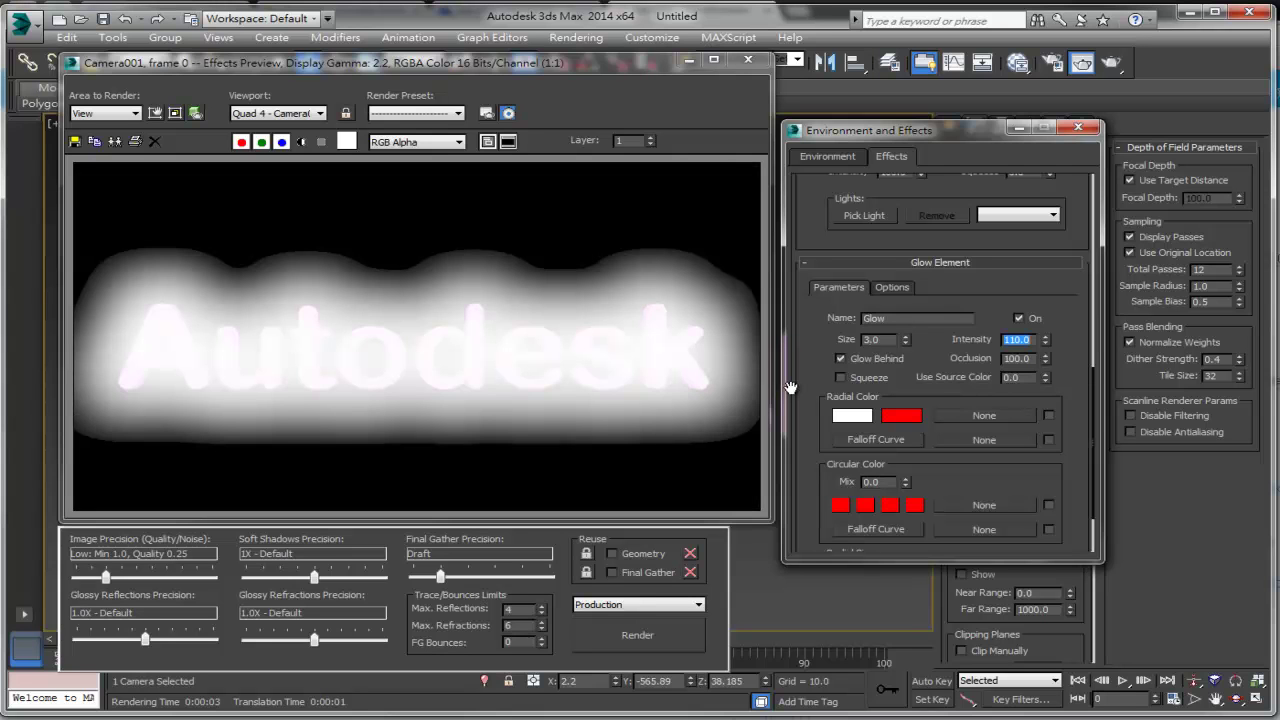
{"action": "double_click", "coordinate": [872, 340]}
{"action": "type", "text": "1"}
{"action": "key", "text": "Tab"}
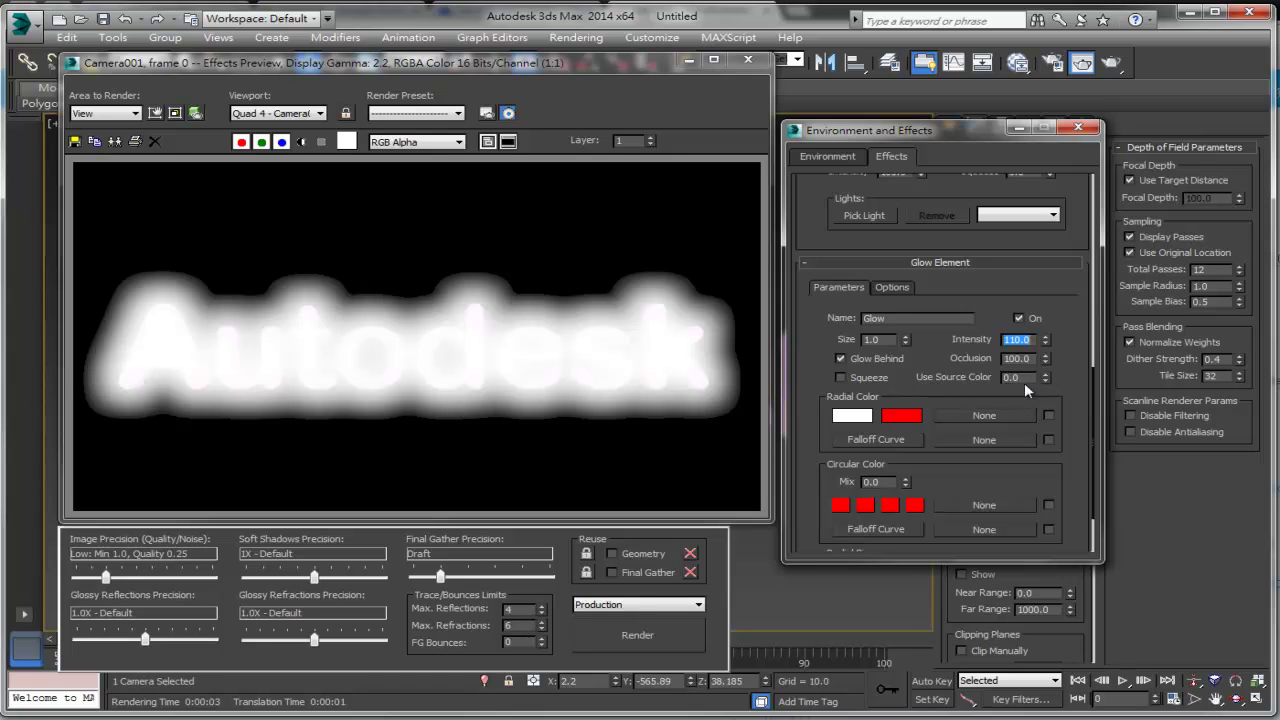
Step: Set Use Source Color to 100 and test glow intensities of 65, 55 and 130
{"action": "left_click_drag", "start_coordinate": [1045, 379], "coordinate": [1058, 268]}
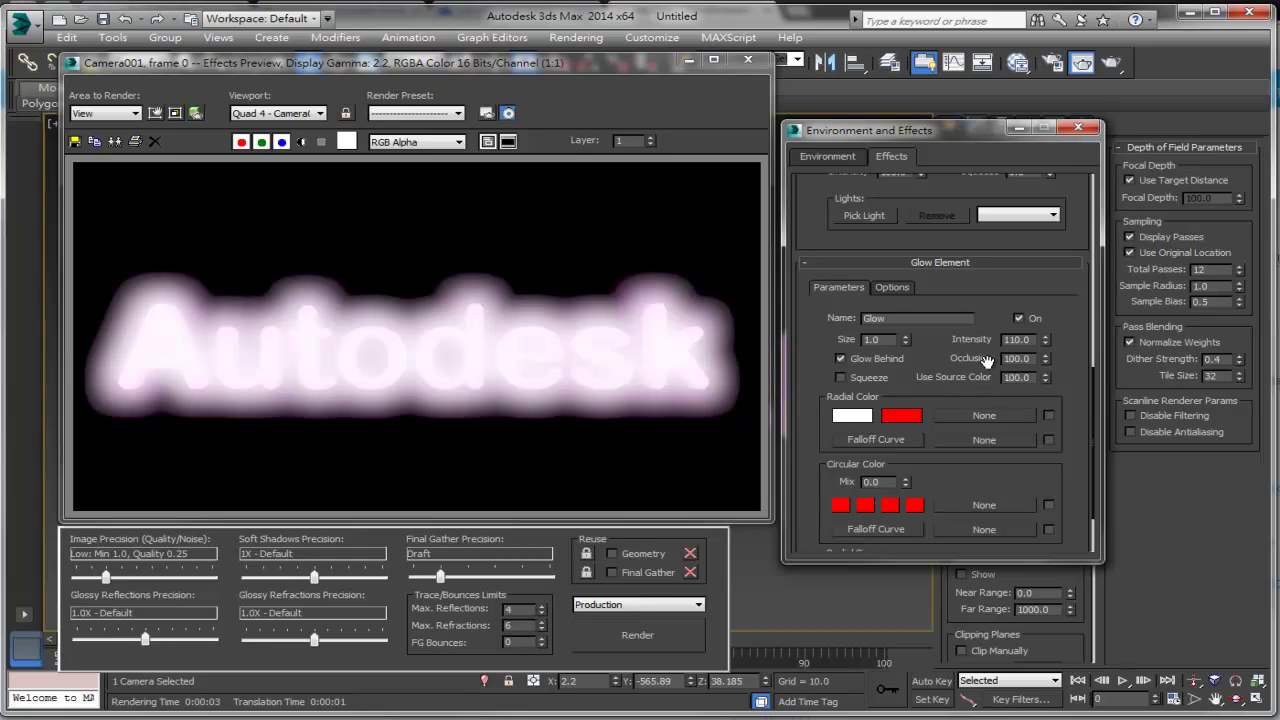
{"action": "left_click_drag", "start_coordinate": [1046, 342], "coordinate": [1046, 380]}
{"action": "type", "text": "65"}
{"action": "key", "text": "Return"}
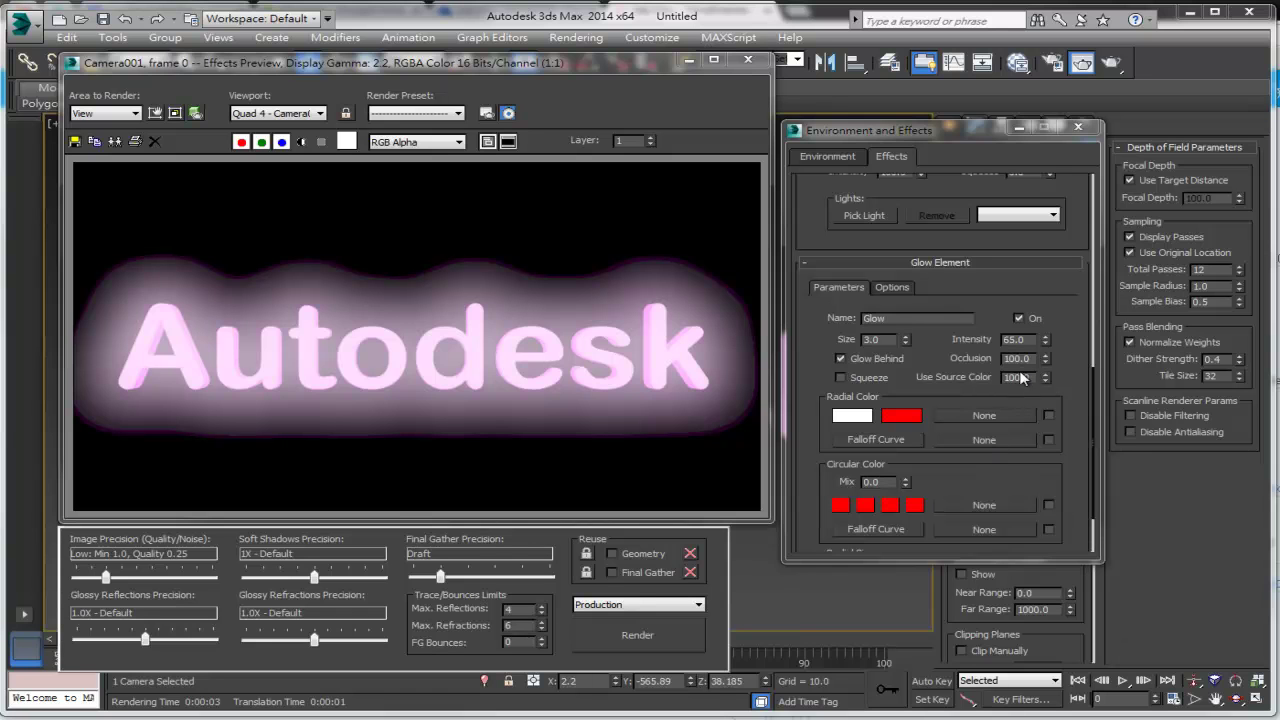
{"action": "double_click", "coordinate": [1020, 340]}
{"action": "type", "text": "55"}
{"action": "key", "text": "Return"}
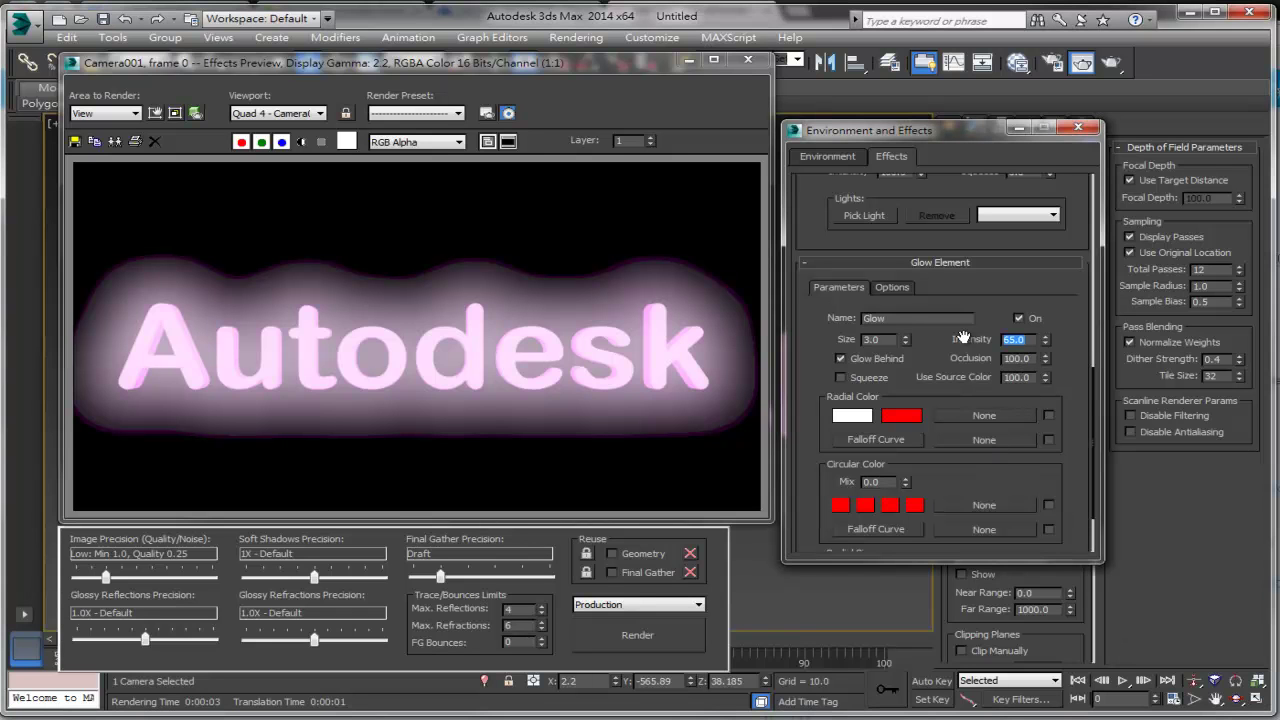
{"action": "type", "text": "130"}
{"action": "key", "text": "Return"}
Step: Settle on a glow size of 0.15 and an intensity of 110
{"action": "double_click", "coordinate": [875, 339]}
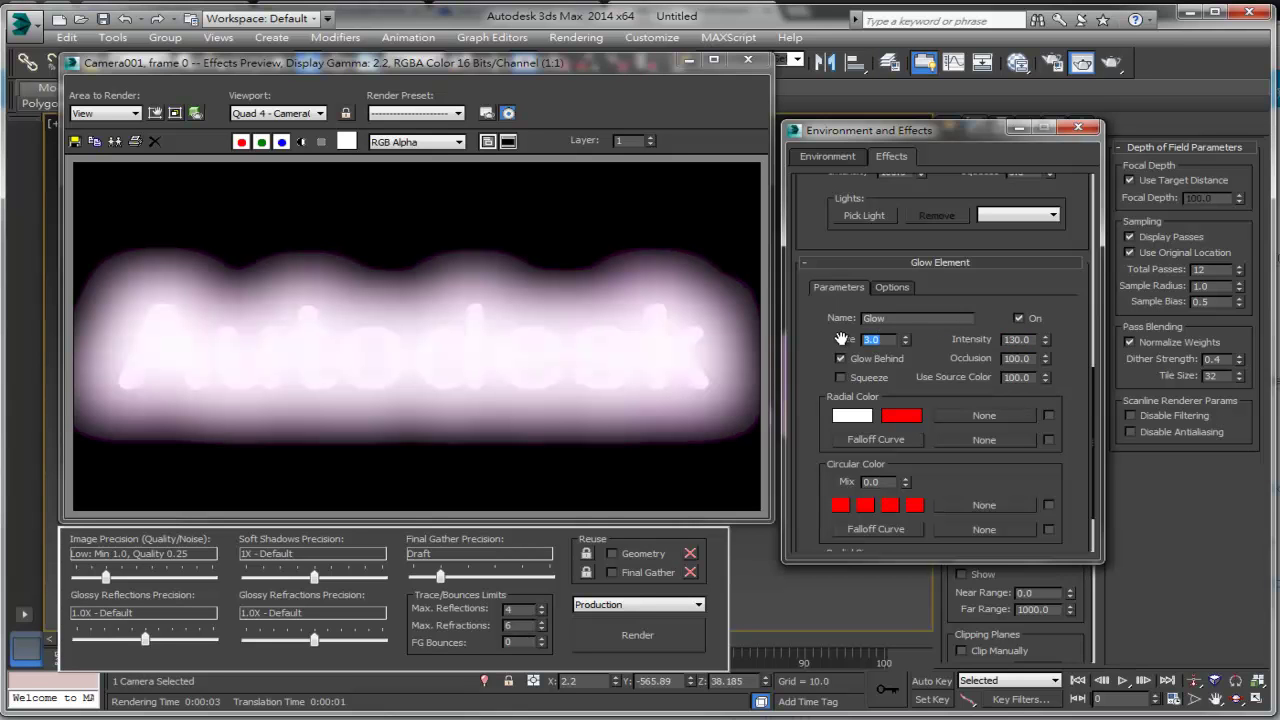
{"action": "type", "text": "0.1"}
{"action": "key", "text": "Return"}
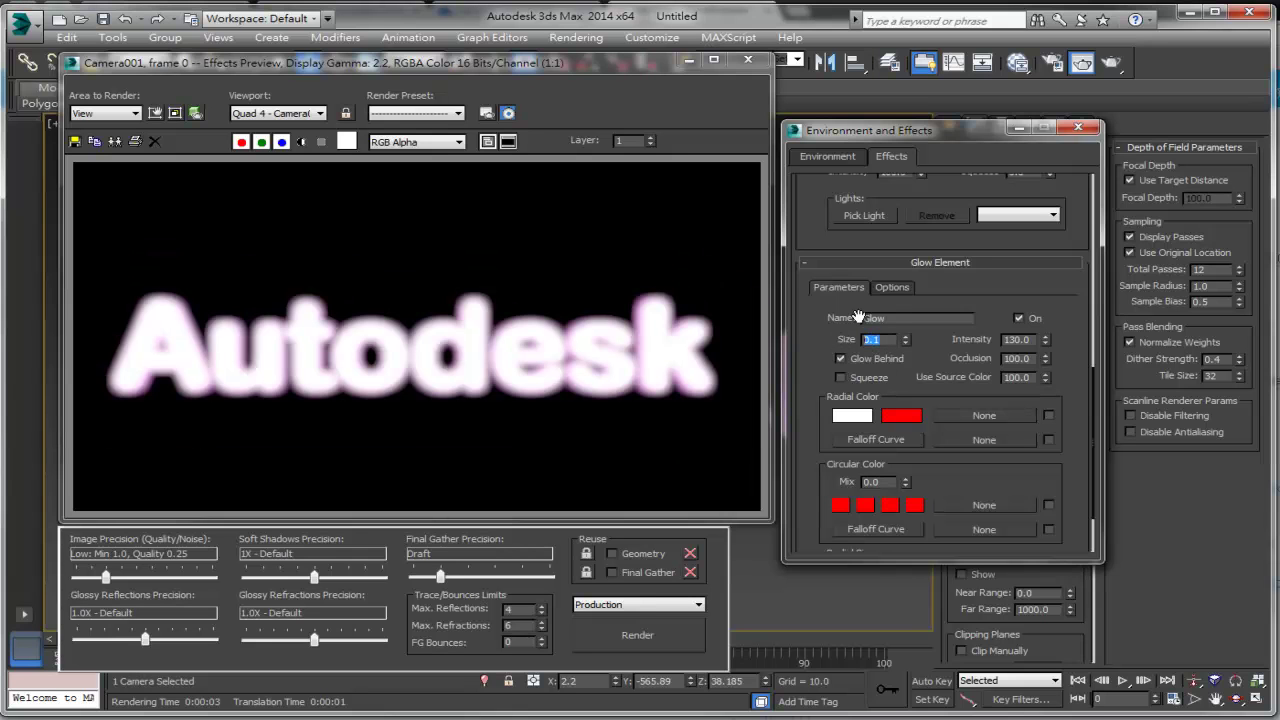
{"action": "type", "text": "0.2"}
{"action": "key", "text": "Return"}
{"action": "type", "text": "0."}
{"action": "key", "text": "Return"}
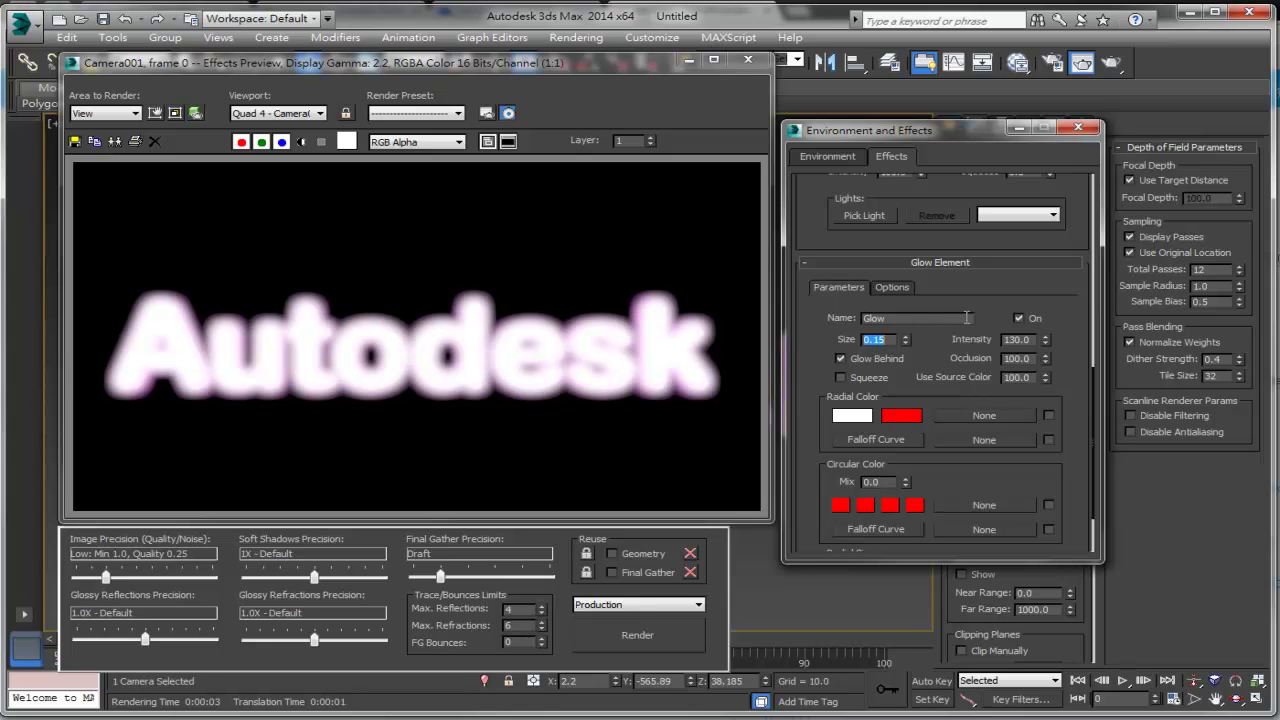
{"action": "key", "text": "Tab"}
{"action": "type", "text": "11"}
{"action": "key", "text": "Return"}
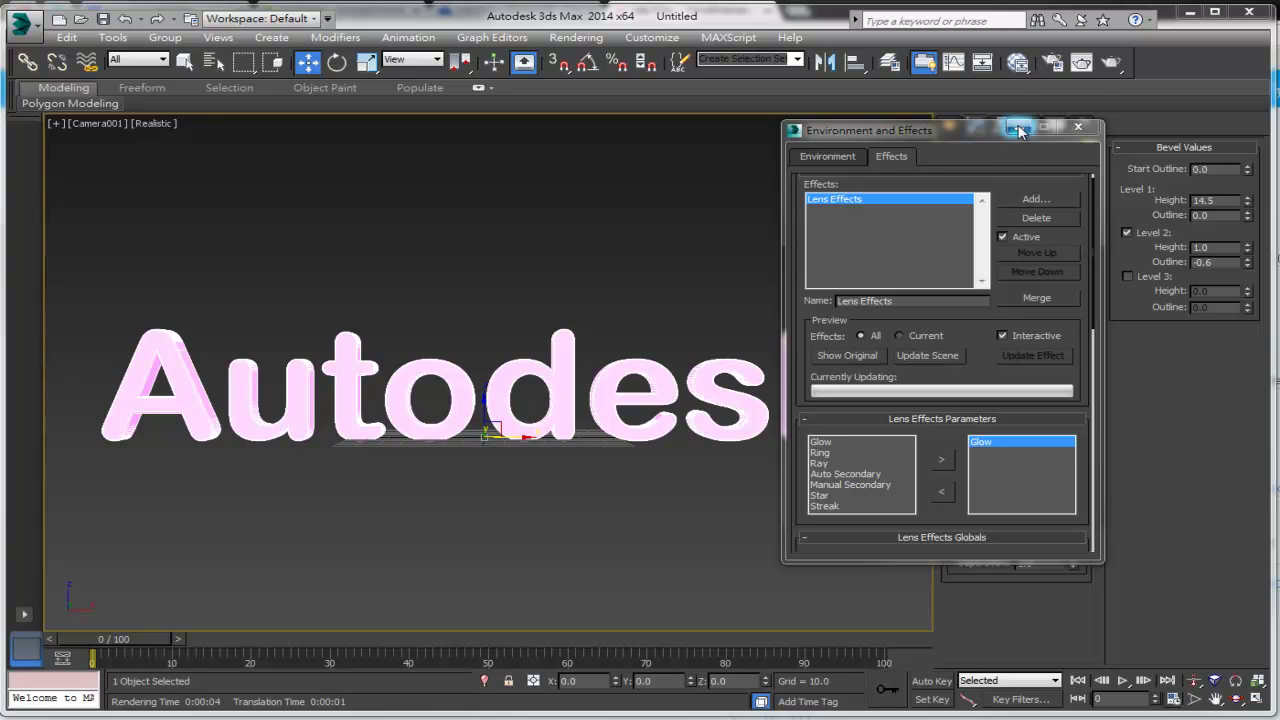
Step: Add a new mental ray material node, Material #27, to the Slate Material Editor
{"action": "left_click", "coordinate": [1019, 64]}
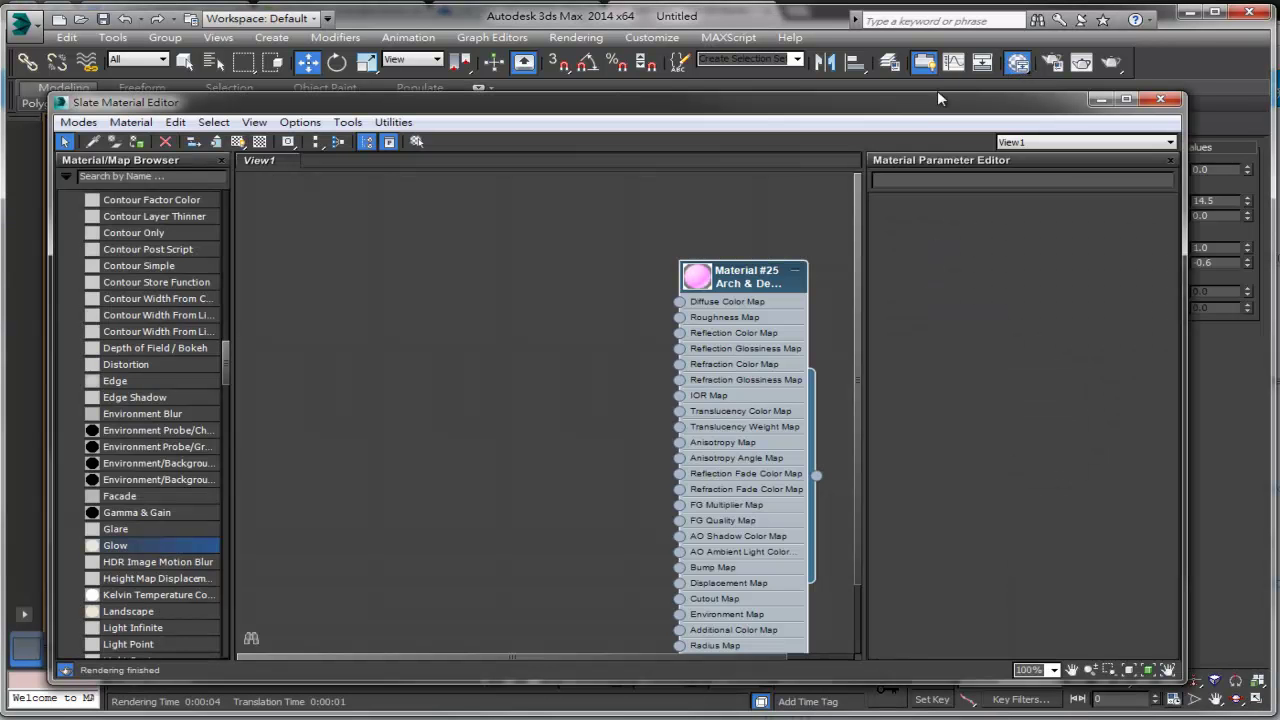
{"action": "left_click_drag", "start_coordinate": [752, 278], "coordinate": [697, 278]}
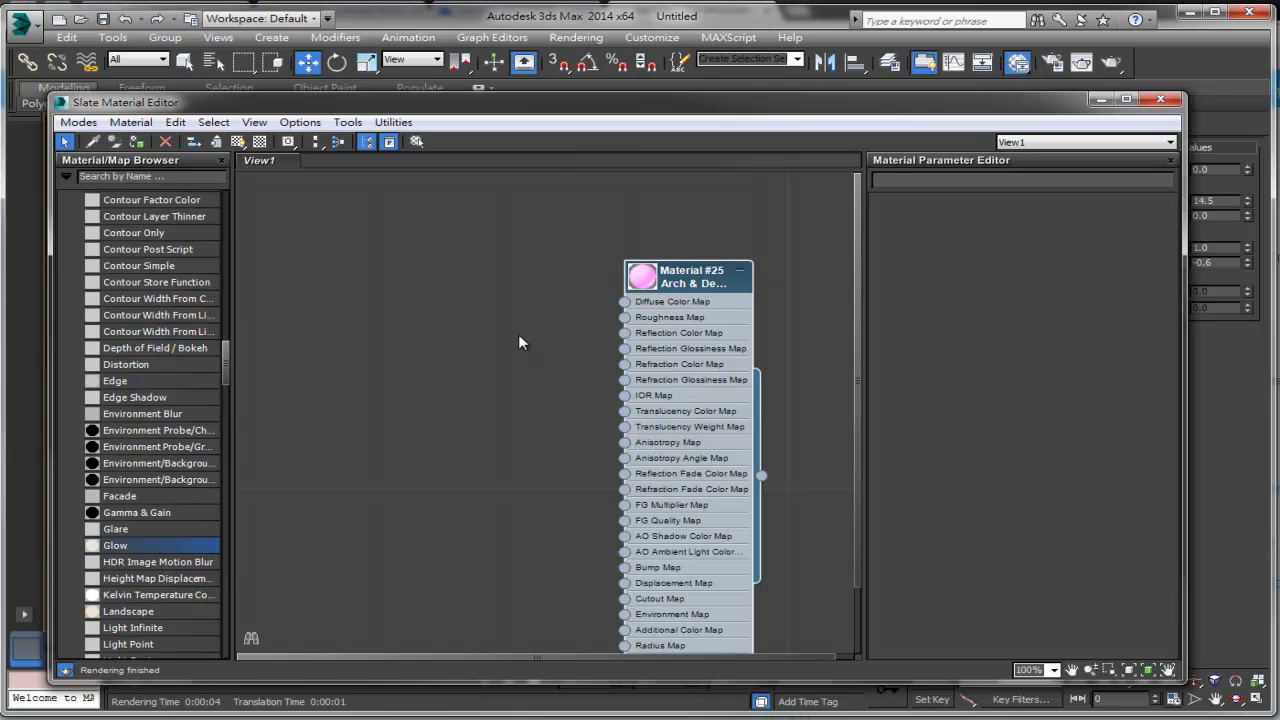
{"action": "scroll", "coordinate": [199, 365], "scroll_direction": "up", "scroll_amount": 5}
{"action": "scroll", "coordinate": [199, 365], "scroll_direction": "up", "scroll_amount": 5}
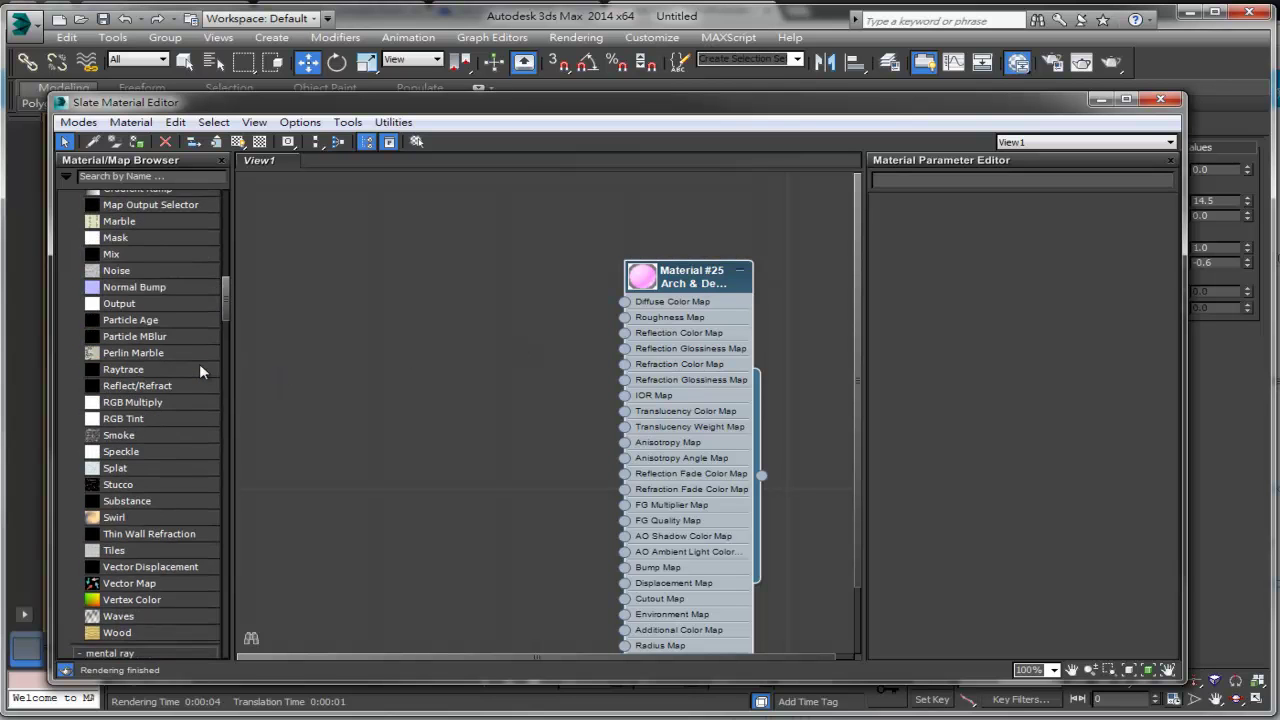
{"action": "scroll", "coordinate": [199, 365], "scroll_direction": "up", "scroll_amount": 5}
{"action": "scroll", "coordinate": [200, 366], "scroll_direction": "up", "scroll_amount": 3}
{"action": "scroll", "coordinate": [200, 366], "scroll_direction": "up", "scroll_amount": 3}
{"action": "scroll", "coordinate": [200, 366], "scroll_direction": "up", "scroll_amount": 3}
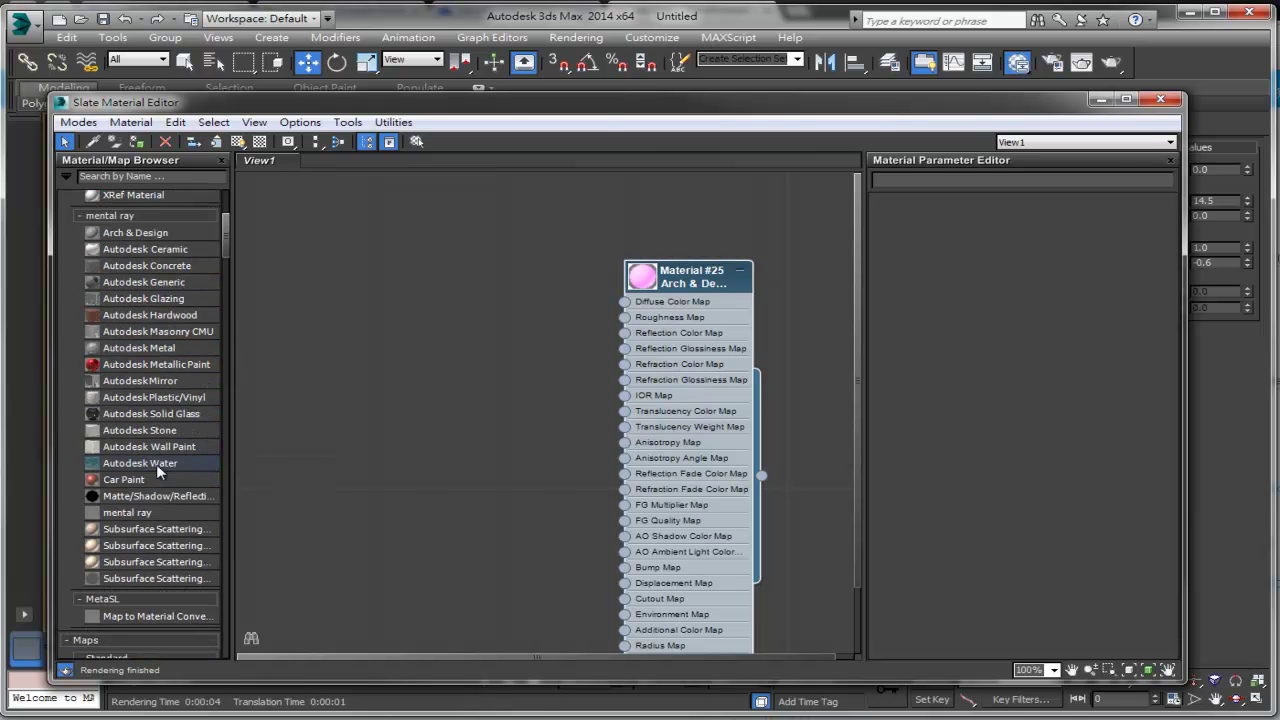
{"action": "left_click", "coordinate": [156, 512]}
{"action": "left_click_drag", "start_coordinate": [156, 512], "coordinate": [470, 370]}
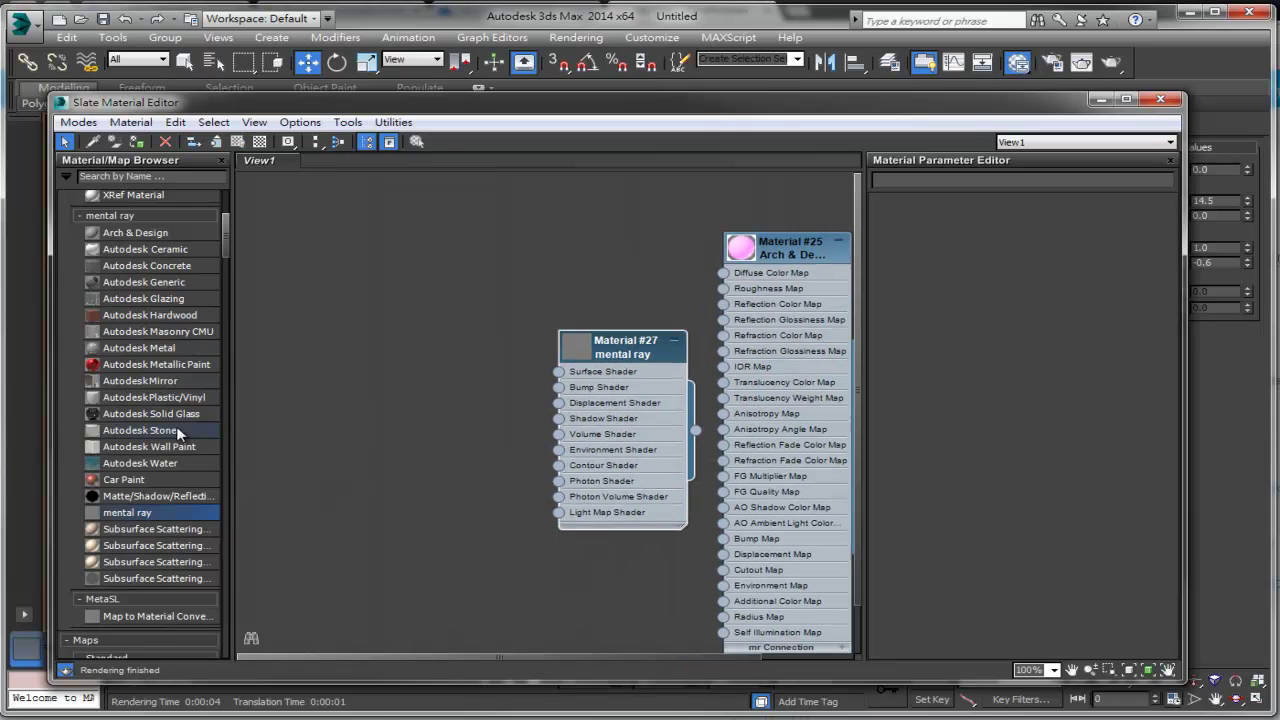
Step: Add a mental ray Glow map to View1 and wire it to Material #27's Surface Shader
{"action": "scroll", "coordinate": [178, 426], "scroll_direction": "down", "scroll_amount": 3}
{"action": "scroll", "coordinate": [178, 426], "scroll_direction": "down", "scroll_amount": 3}
{"action": "scroll", "coordinate": [180, 426], "scroll_direction": "down", "scroll_amount": 3}
{"action": "scroll", "coordinate": [180, 426], "scroll_direction": "down", "scroll_amount": 3}
{"action": "scroll", "coordinate": [181, 426], "scroll_direction": "down", "scroll_amount": 3}
{"action": "scroll", "coordinate": [181, 426], "scroll_direction": "down", "scroll_amount": 3}
{"action": "scroll", "coordinate": [181, 425], "scroll_direction": "down", "scroll_amount": 3}
{"action": "scroll", "coordinate": [181, 425], "scroll_direction": "down", "scroll_amount": 3}
{"action": "left_click", "coordinate": [126, 485]}
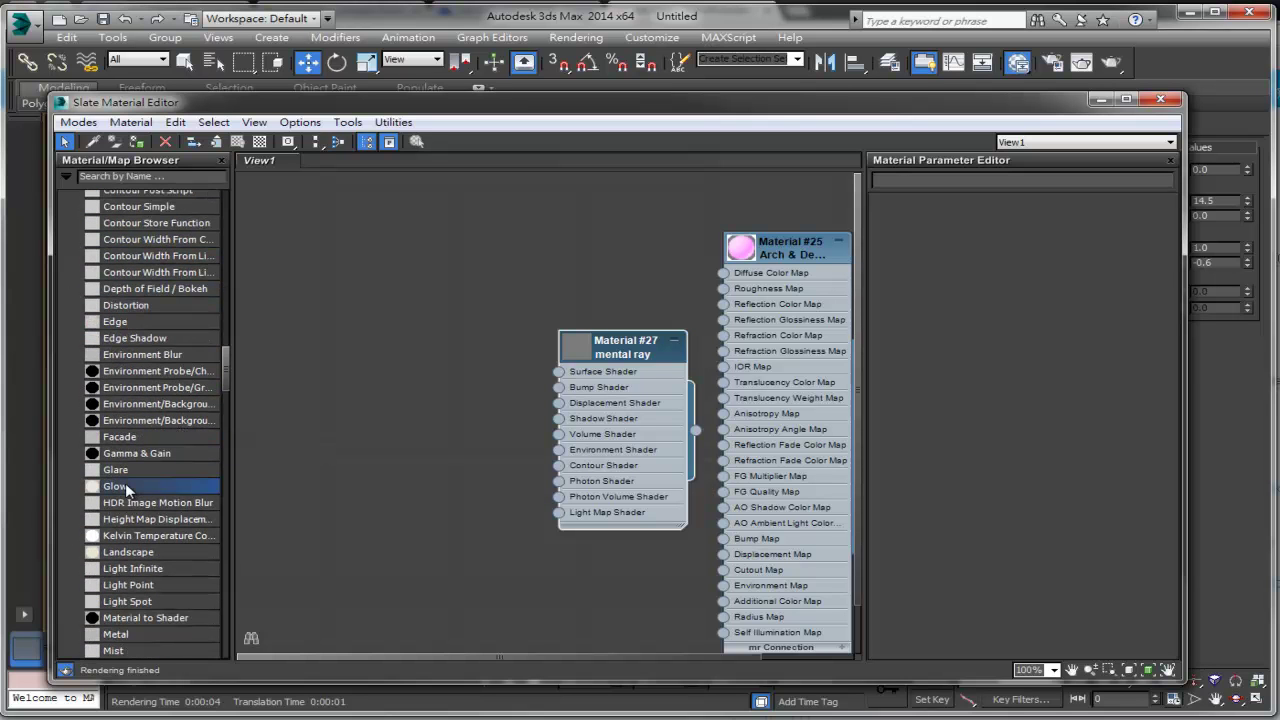
{"action": "mouse_move", "coordinate": [395, 402]}
{"action": "left_mouse_down"}
{"action": "mouse_move", "coordinate": [330, 394]}
{"action": "mouse_move", "coordinate": [352, 366]}
{"action": "left_mouse_up"}
{"action": "left_click_drag", "start_coordinate": [476, 415], "coordinate": [558, 372]}
{"action": "left_click_drag", "start_coordinate": [633, 357], "coordinate": [598, 339]}
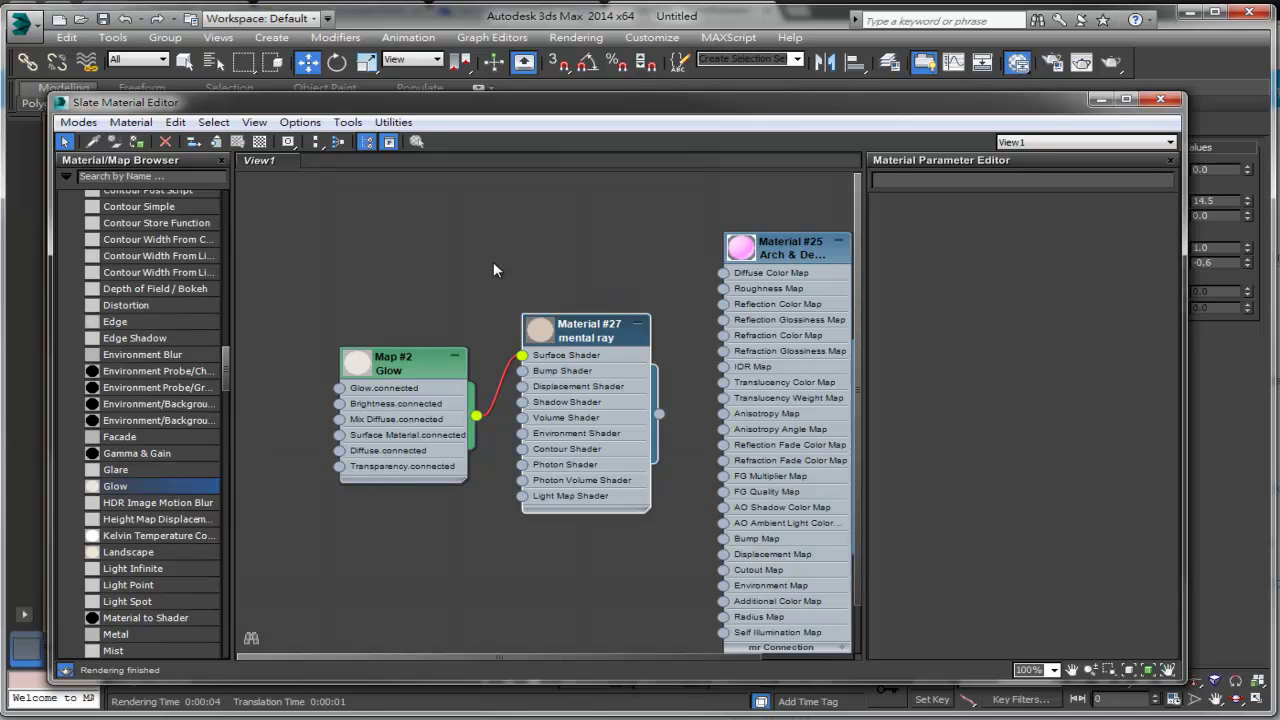
Step: Put Material #27 on material effects channel 5
{"action": "left_click", "coordinate": [605, 336]}
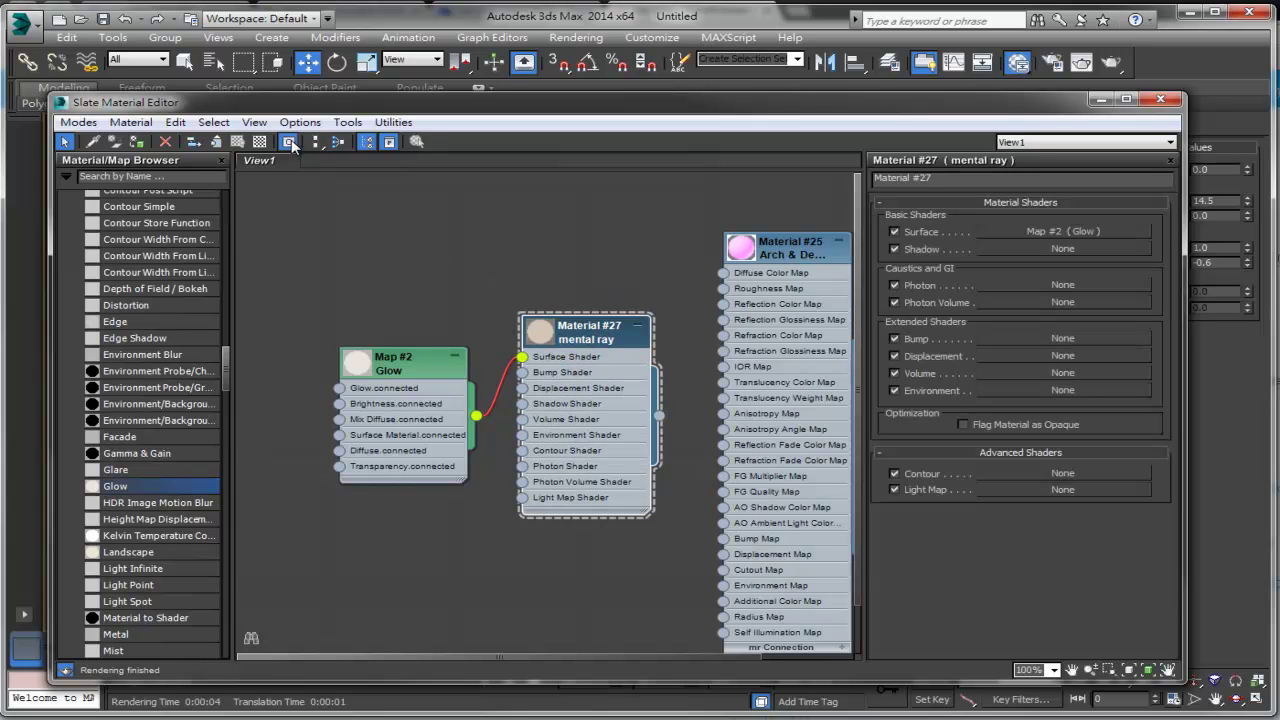
{"action": "left_click_drag", "start_coordinate": [291, 144], "coordinate": [313, 195]}
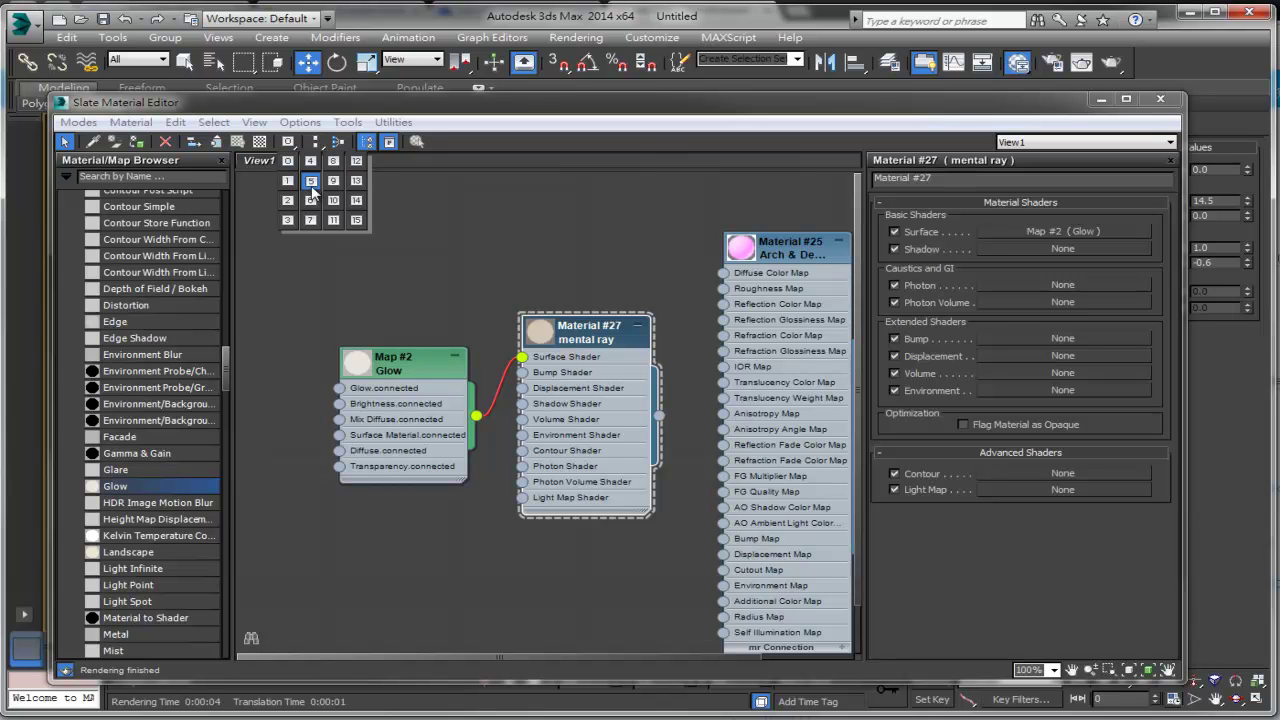
{"action": "left_click", "coordinate": [313, 188]}
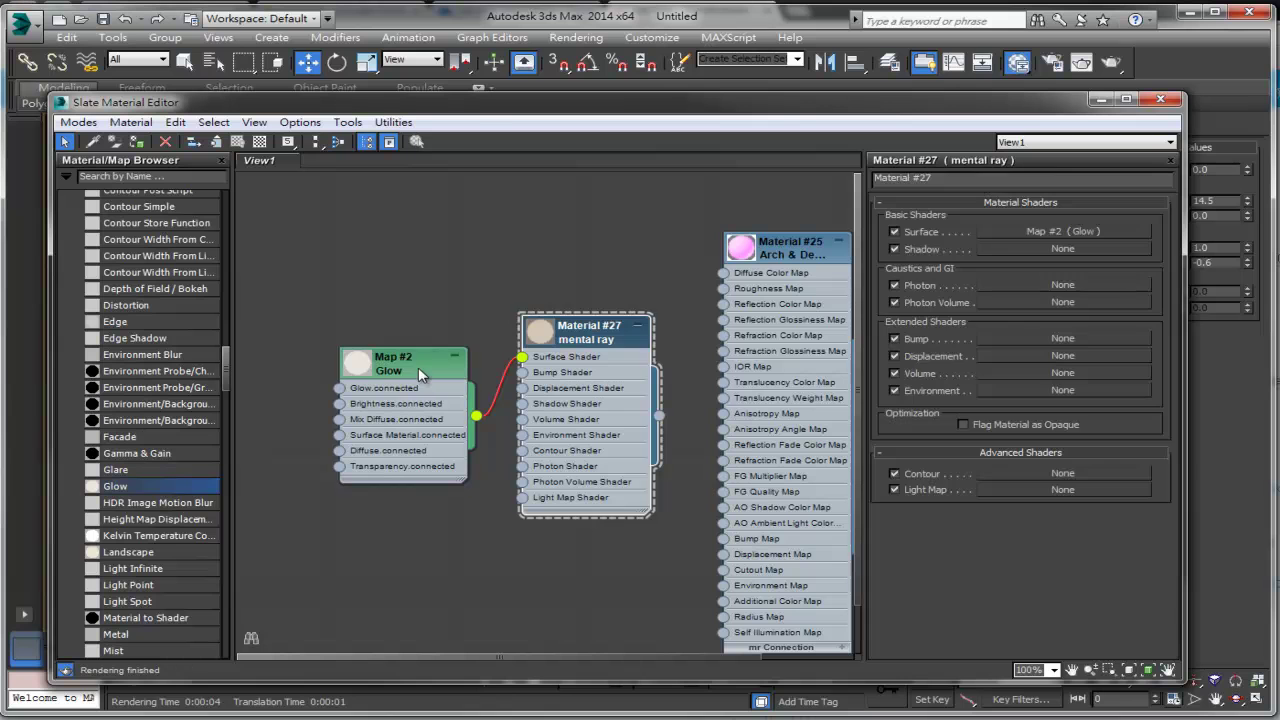
{"action": "left_click", "coordinate": [418, 367]}
{"action": "mouse_move", "coordinate": [427, 362]}
{"action": "left_mouse_down"}
{"action": "mouse_move", "coordinate": [417, 350]}
{"action": "mouse_move", "coordinate": [427, 355]}
{"action": "left_mouse_up"}
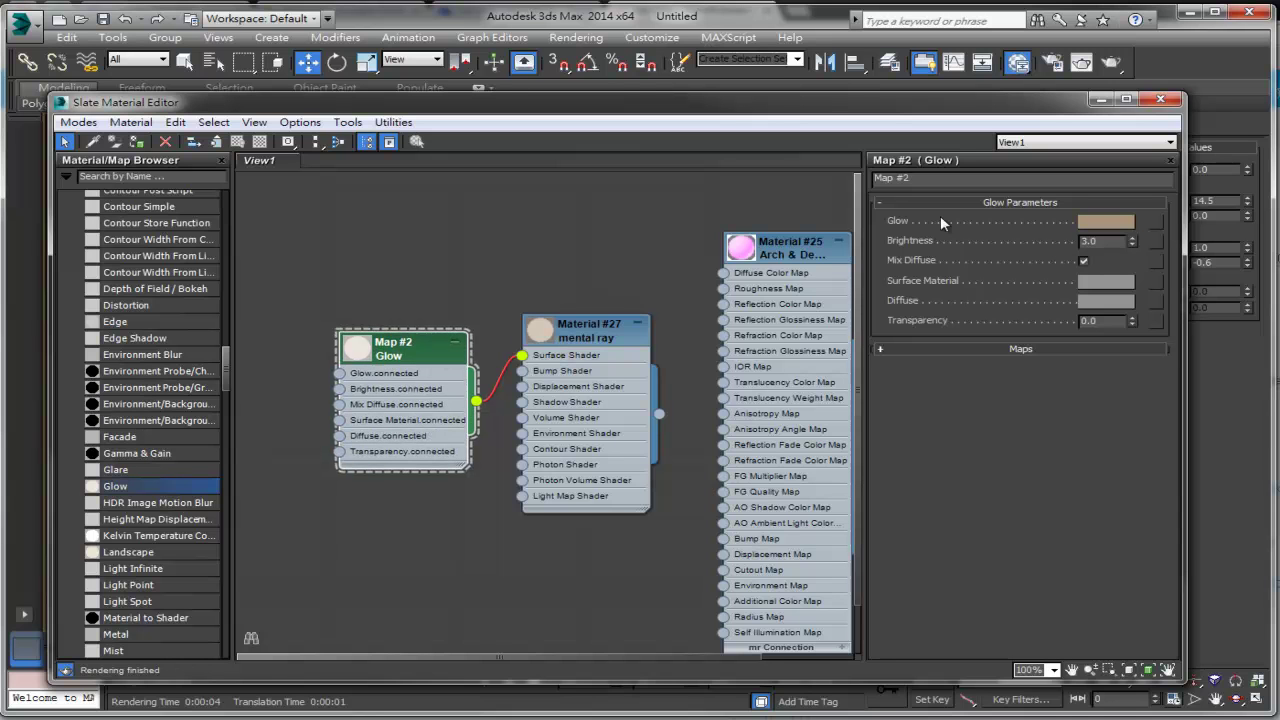
Step: Make the Glow map's colour pink with a brightness of 5.0
{"action": "left_click", "coordinate": [1104, 221]}
{"action": "mouse_move", "coordinate": [600, 343]}
{"action": "left_mouse_down"}
{"action": "mouse_move", "coordinate": [632, 325]}
{"action": "mouse_move", "coordinate": [678, 325]}
{"action": "left_mouse_up"}
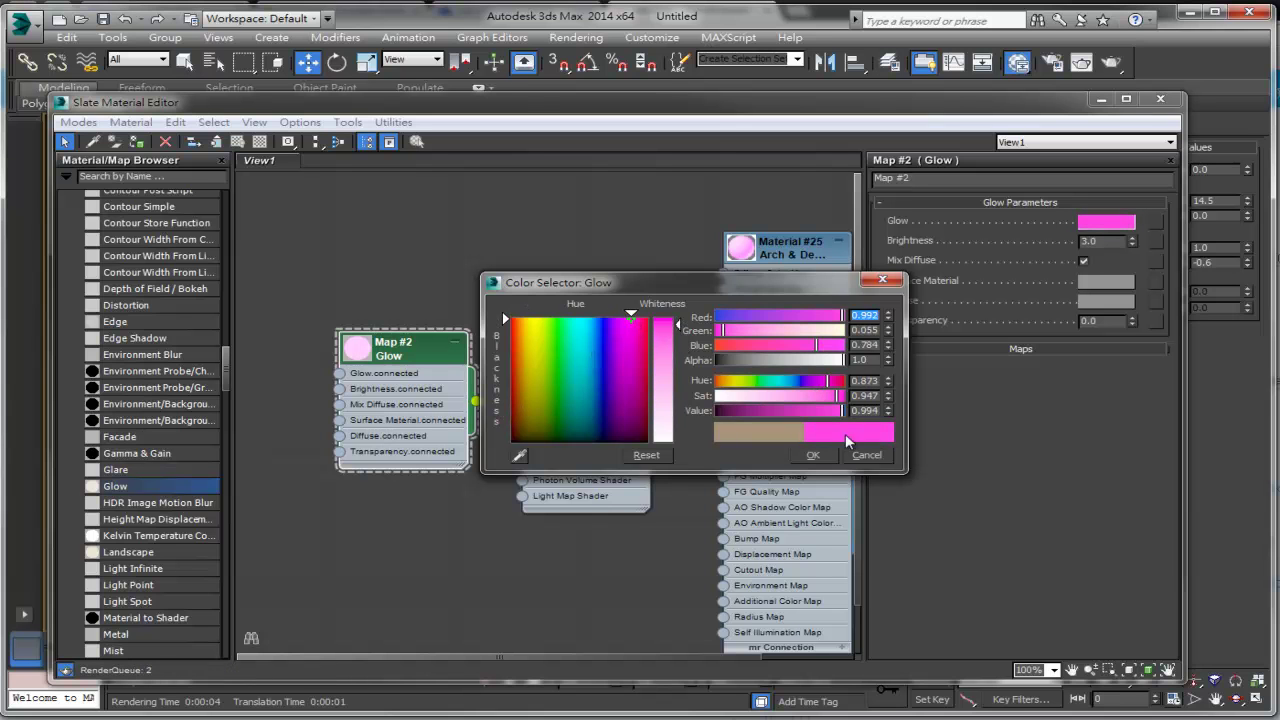
{"action": "left_click", "coordinate": [813, 455]}
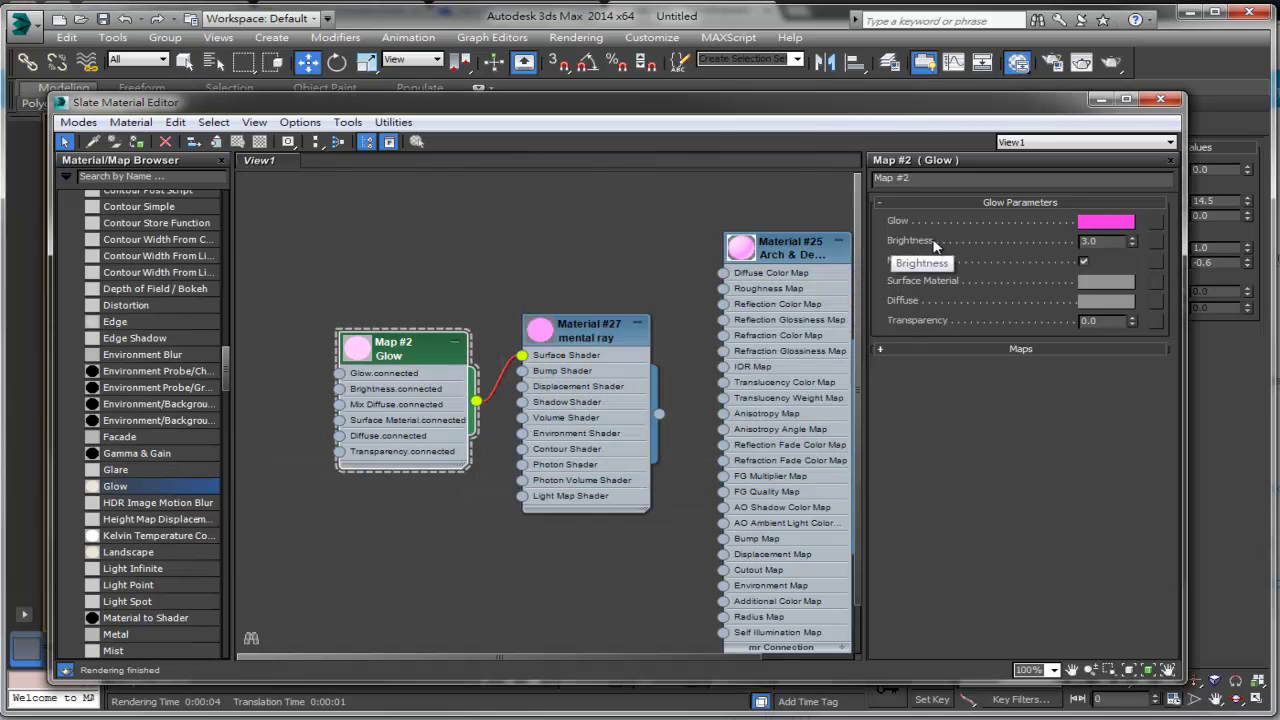
{"action": "double_click", "coordinate": [1093, 241]}
{"action": "type", "text": "5"}
{"action": "key", "text": "Return"}
Step: Apply Material #27 to the Autodesk text and render the camera view
{"action": "left_click_drag", "start_coordinate": [683, 121], "coordinate": [740, 412]}
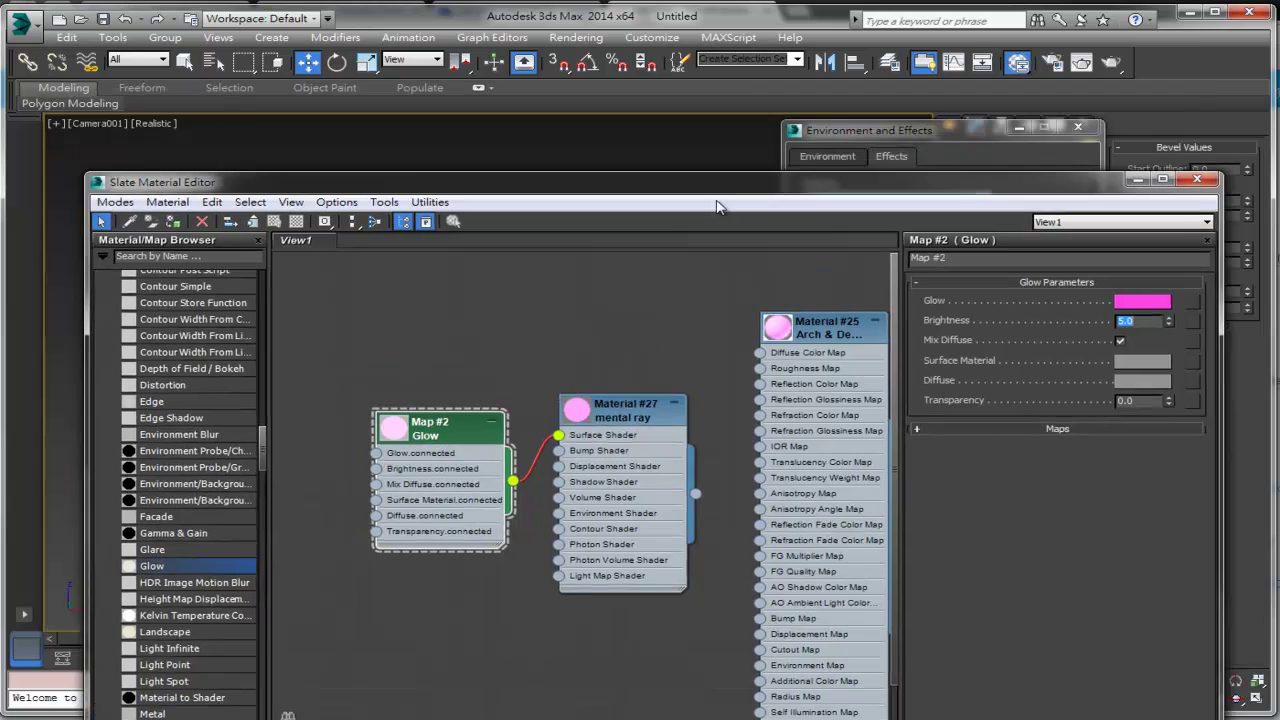
{"action": "left_click_drag", "start_coordinate": [716, 709], "coordinate": [632, 116]}
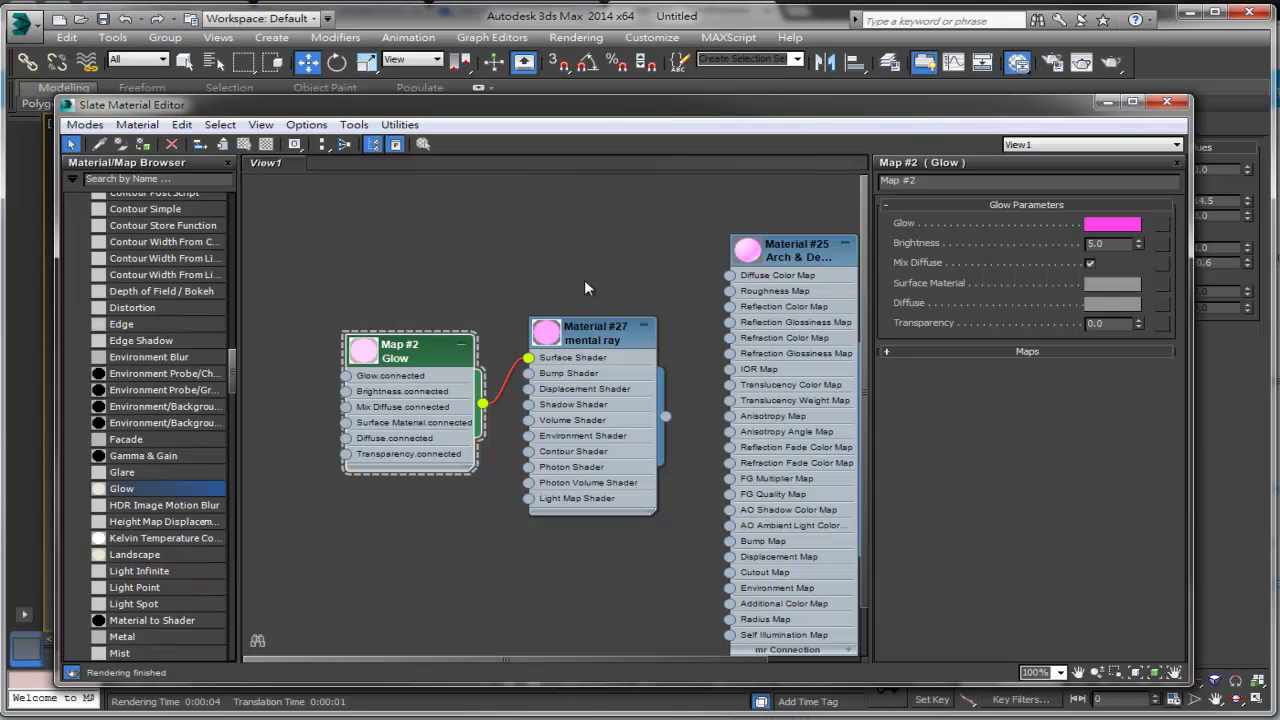
{"action": "left_click", "coordinate": [624, 345]}
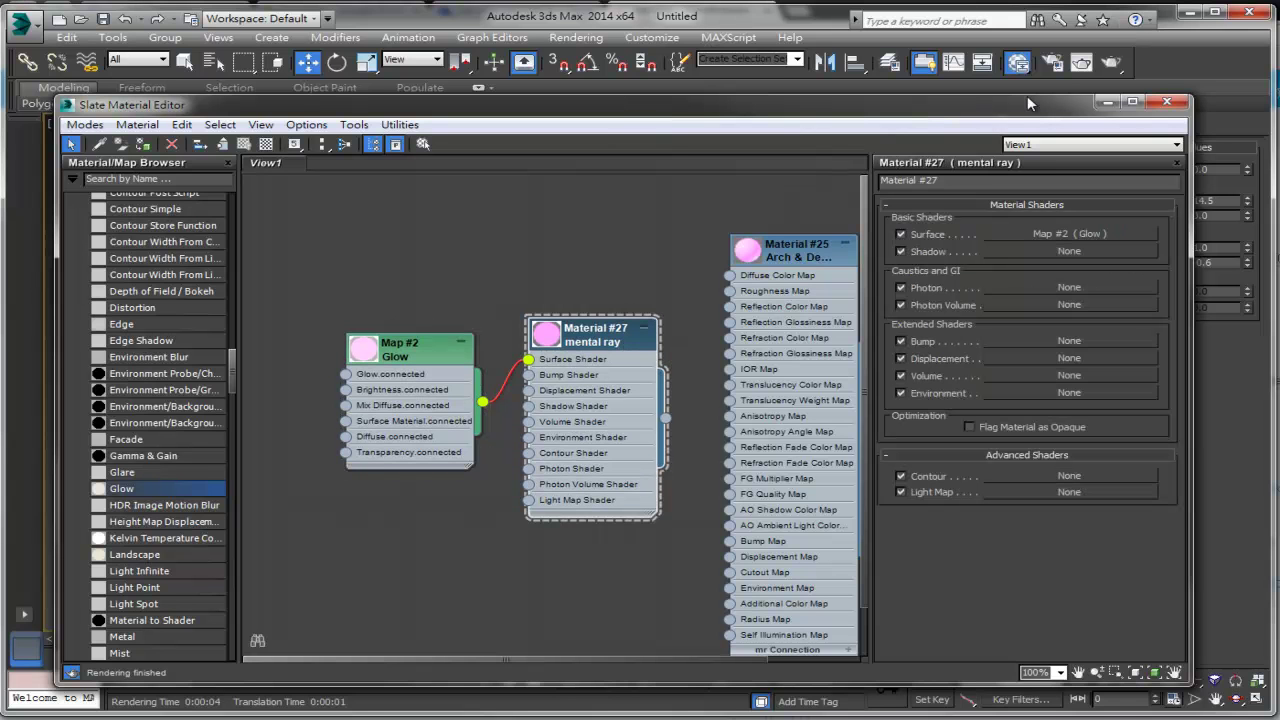
{"action": "left_click", "coordinate": [1112, 62]}
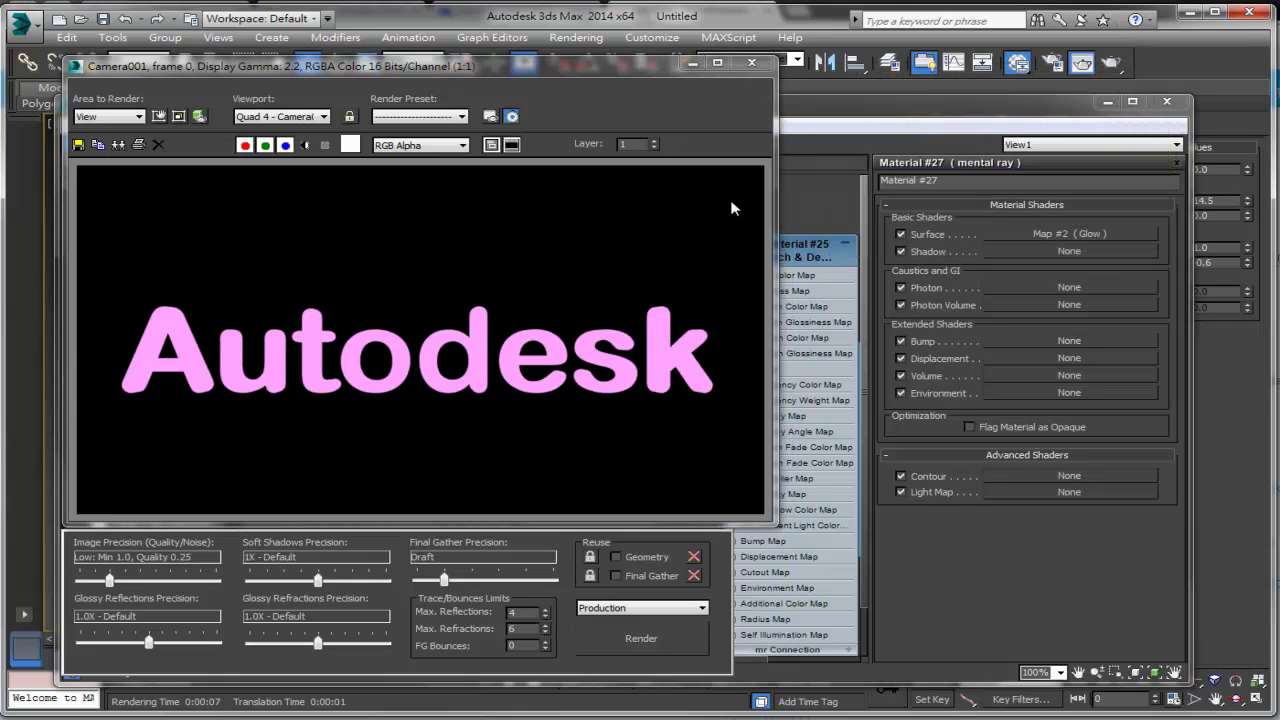
Step: Preview the Lens Effects glow from the Environment and Effects dialog
{"action": "left_click", "coordinate": [764, 64]}
{"action": "left_click", "coordinate": [576, 37]}
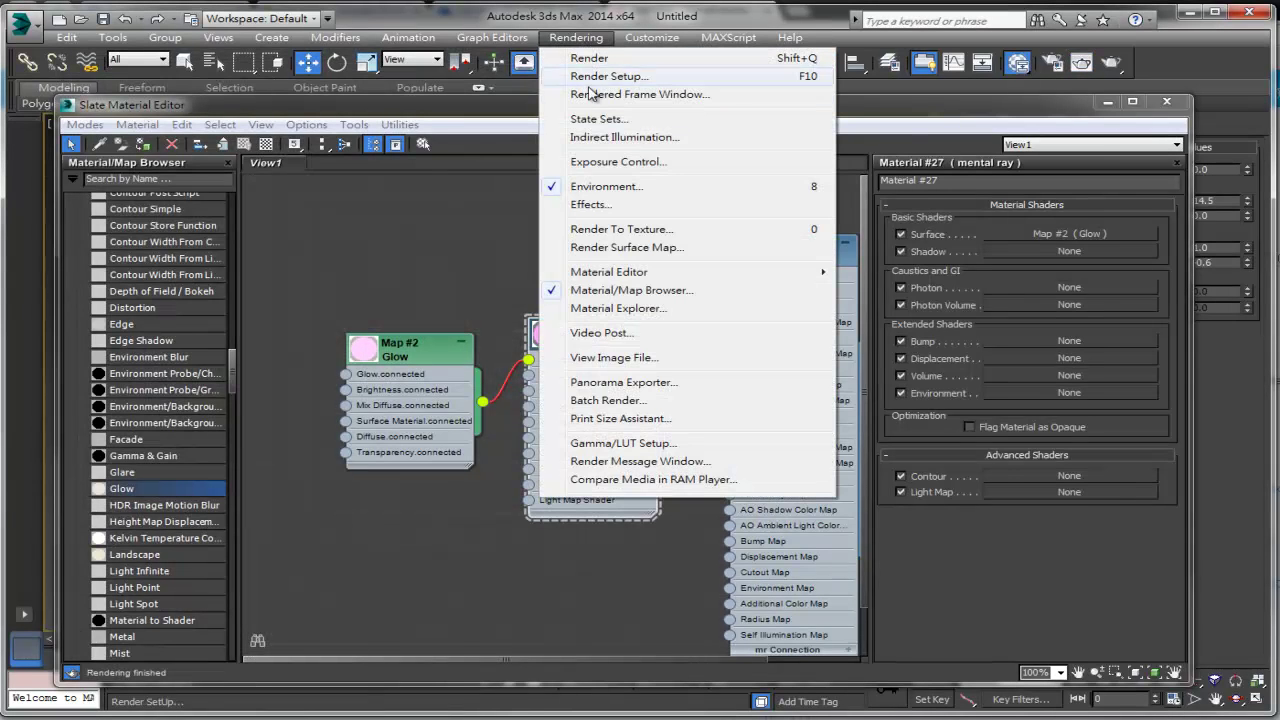
{"action": "left_click", "coordinate": [593, 203]}
{"action": "left_click_drag", "start_coordinate": [908, 140], "coordinate": [455, 149]}
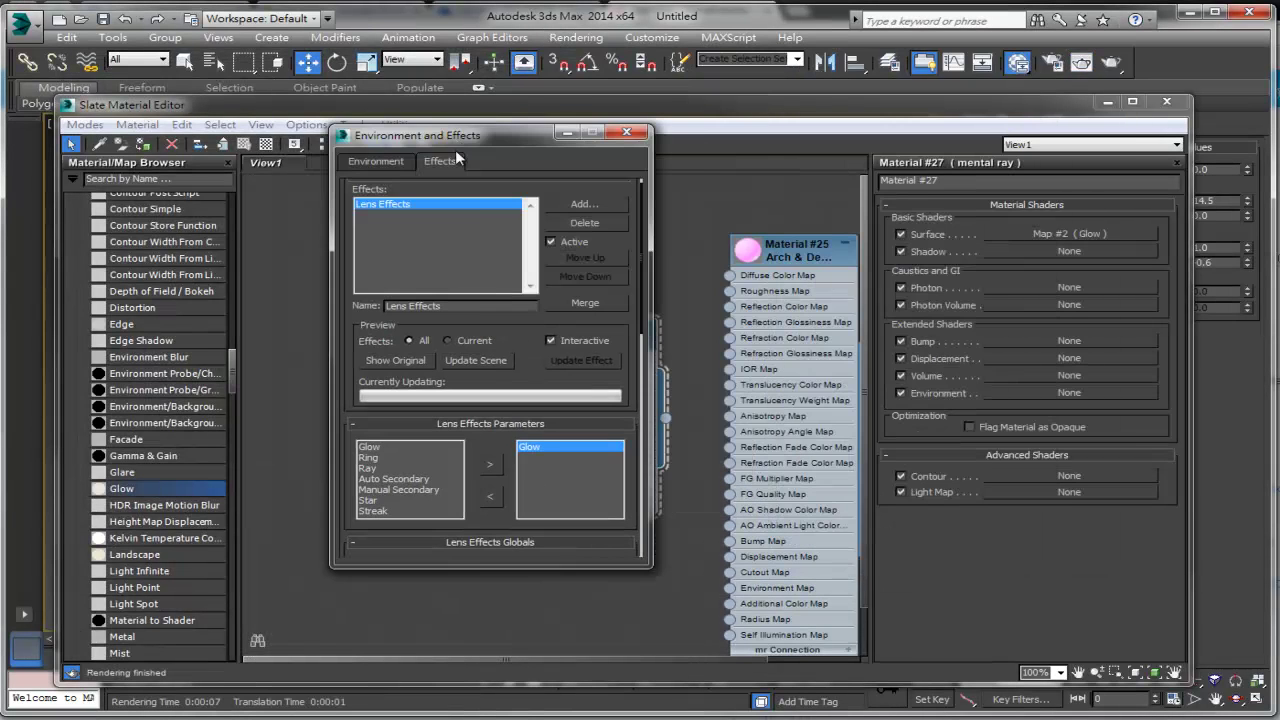
{"action": "left_click", "coordinate": [551, 242]}
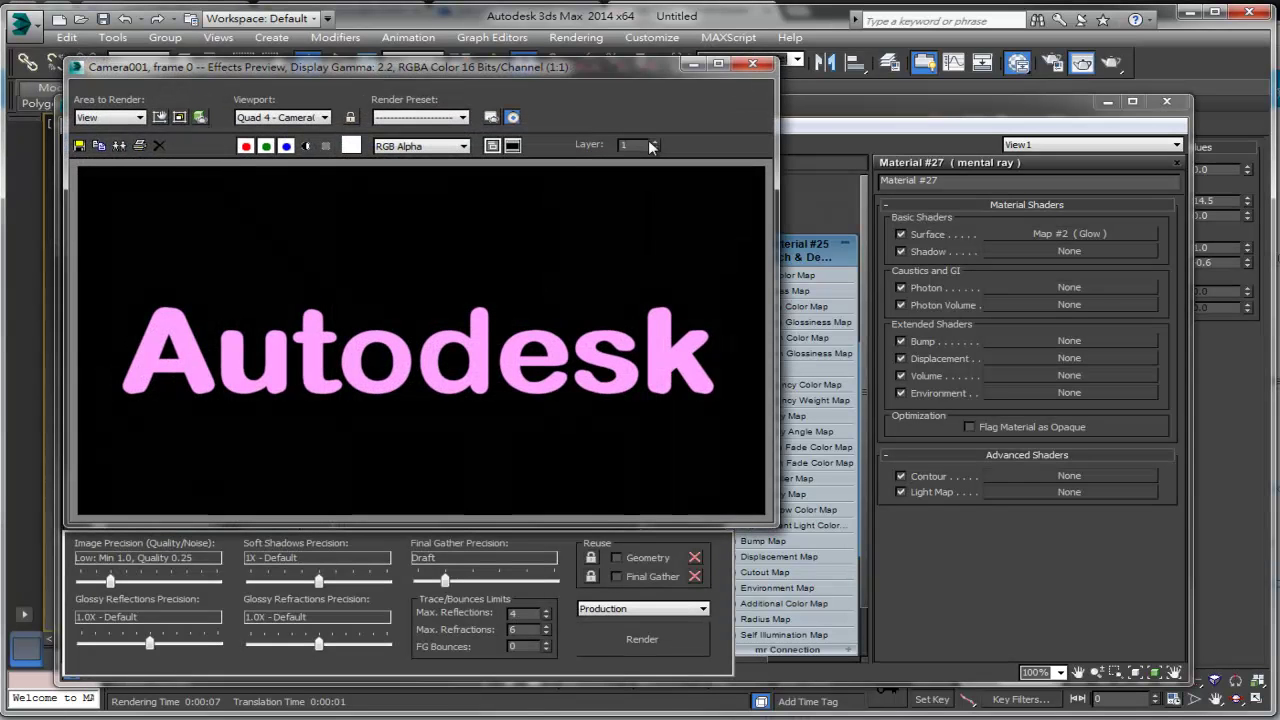
{"action": "left_click", "coordinate": [752, 64]}
Step: Enable the Glare Output camera shader in Render Setup and re-render the text
{"action": "left_click", "coordinate": [590, 38]}
{"action": "left_click", "coordinate": [607, 76]}
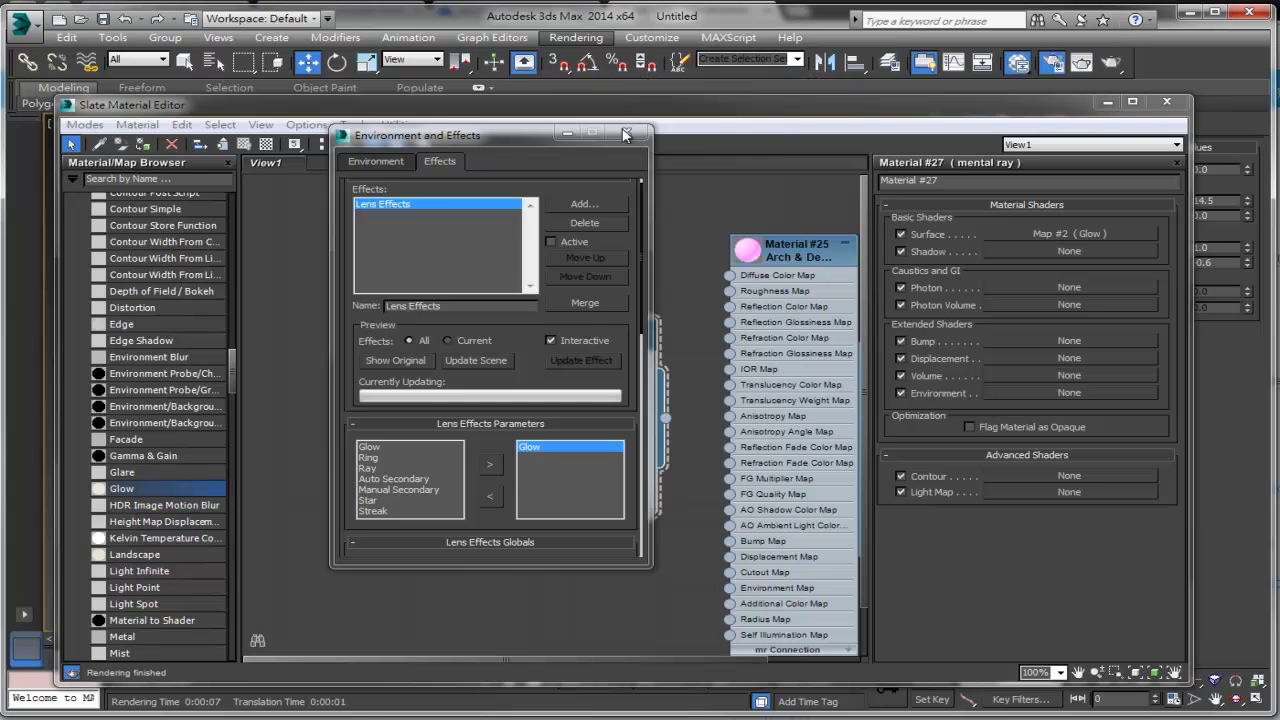
{"action": "scroll", "coordinate": [700, 387], "scroll_direction": "down", "scroll_amount": 2}
{"action": "scroll", "coordinate": [700, 370], "scroll_direction": "down", "scroll_amount": 2}
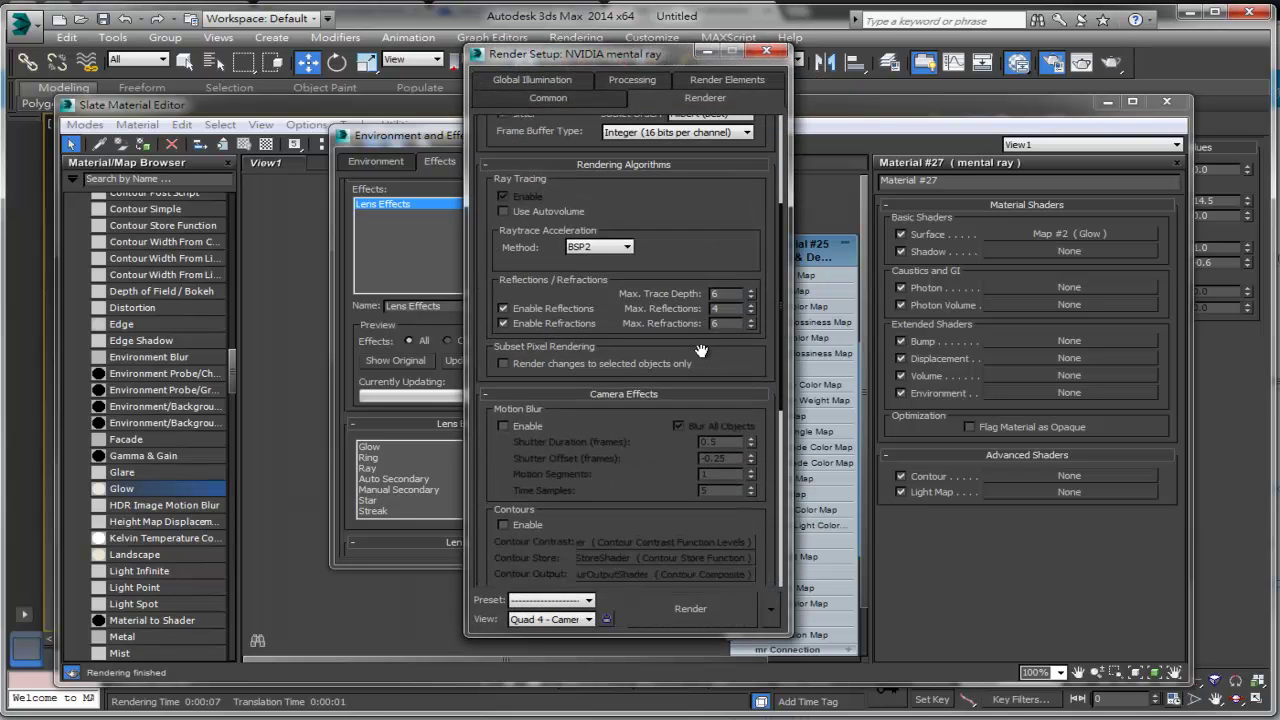
{"action": "scroll", "coordinate": [700, 360], "scroll_direction": "down", "scroll_amount": 2}
{"action": "scroll", "coordinate": [701, 352], "scroll_direction": "down", "scroll_amount": 2}
{"action": "scroll", "coordinate": [701, 350], "scroll_direction": "down", "scroll_amount": 2}
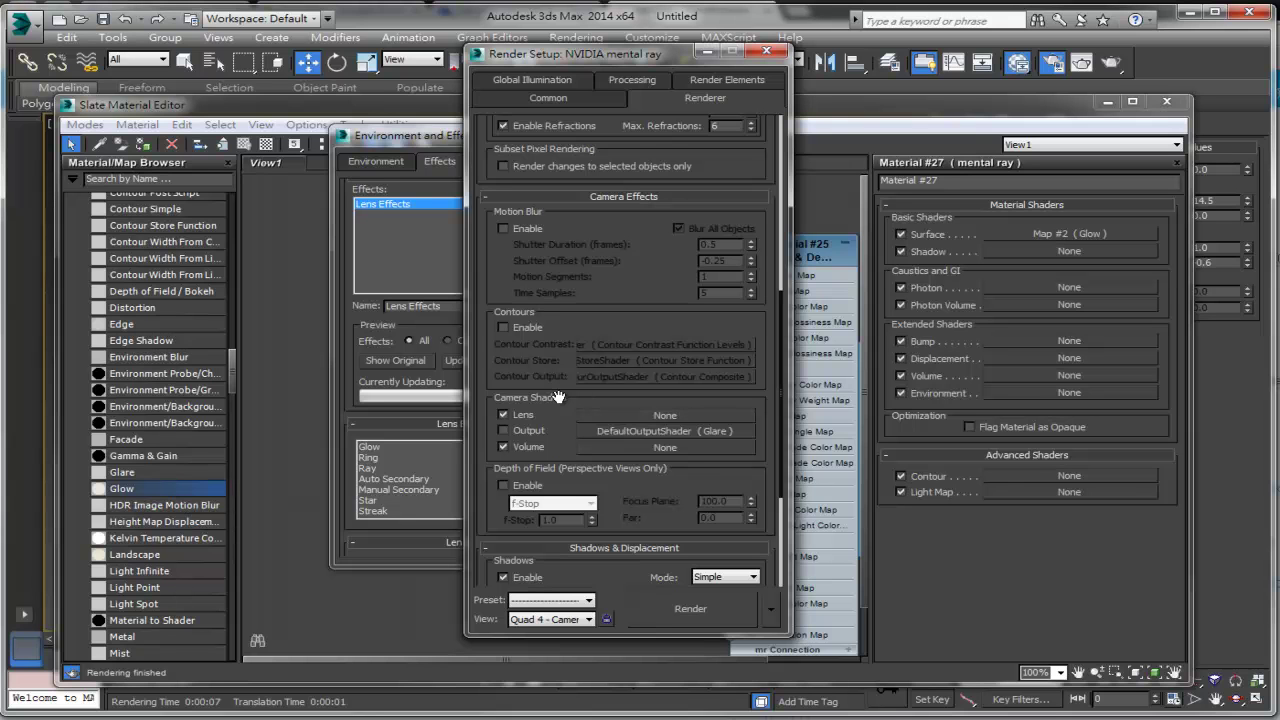
{"action": "left_click", "coordinate": [530, 433]}
{"action": "left_click", "coordinate": [767, 52]}
{"action": "left_click", "coordinate": [1113, 64]}
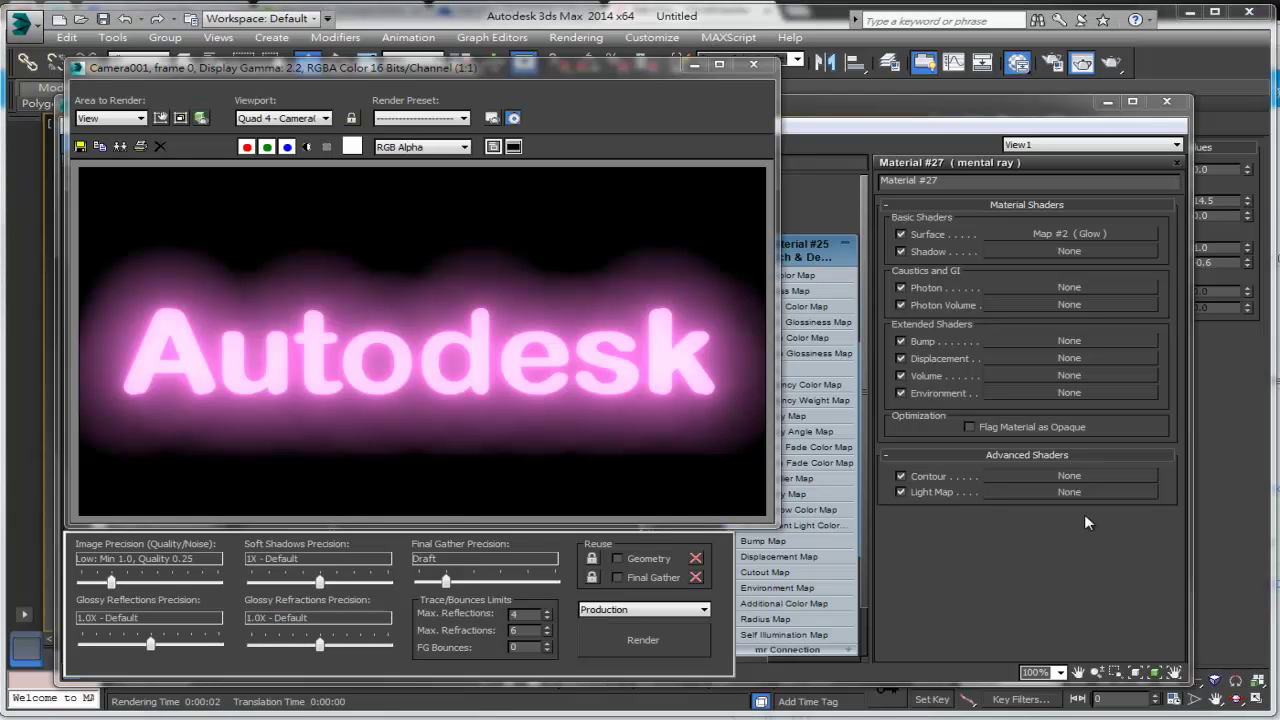
Step: Lower the Glow shader's Brightness to 2.5 and render the Autodesk text
{"action": "left_click", "coordinate": [694, 64]}
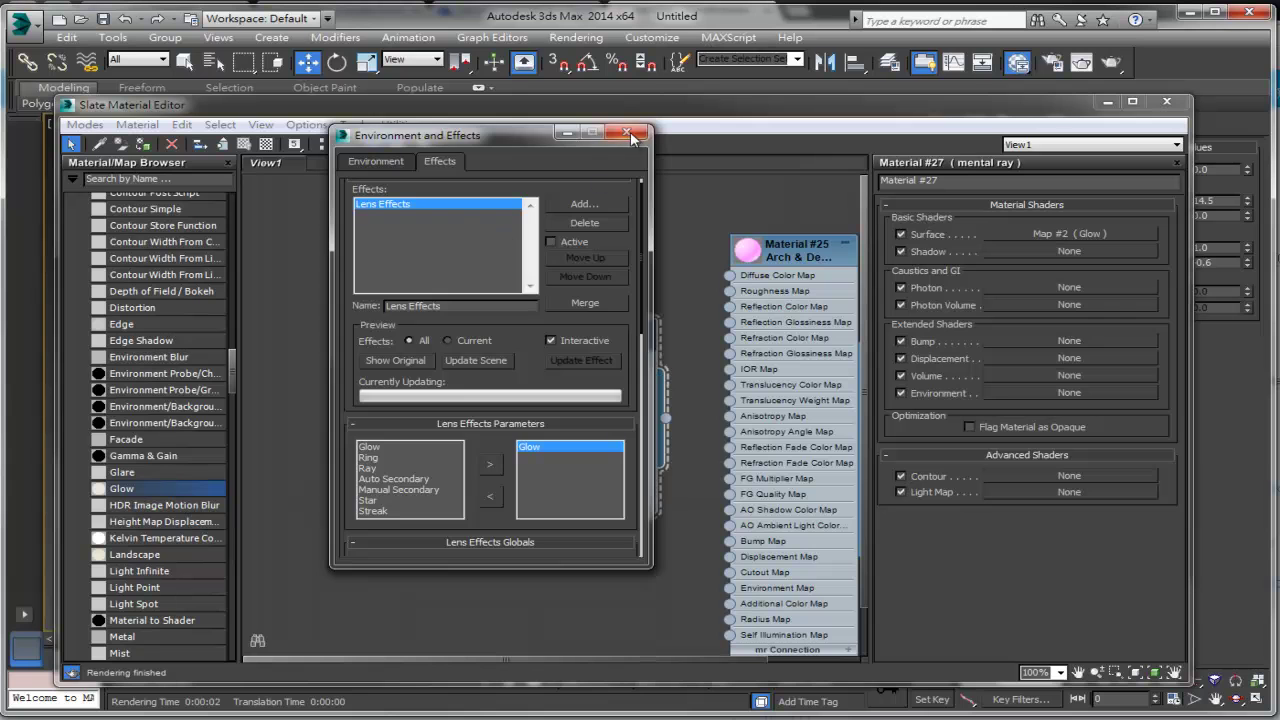
{"action": "left_click", "coordinate": [627, 133]}
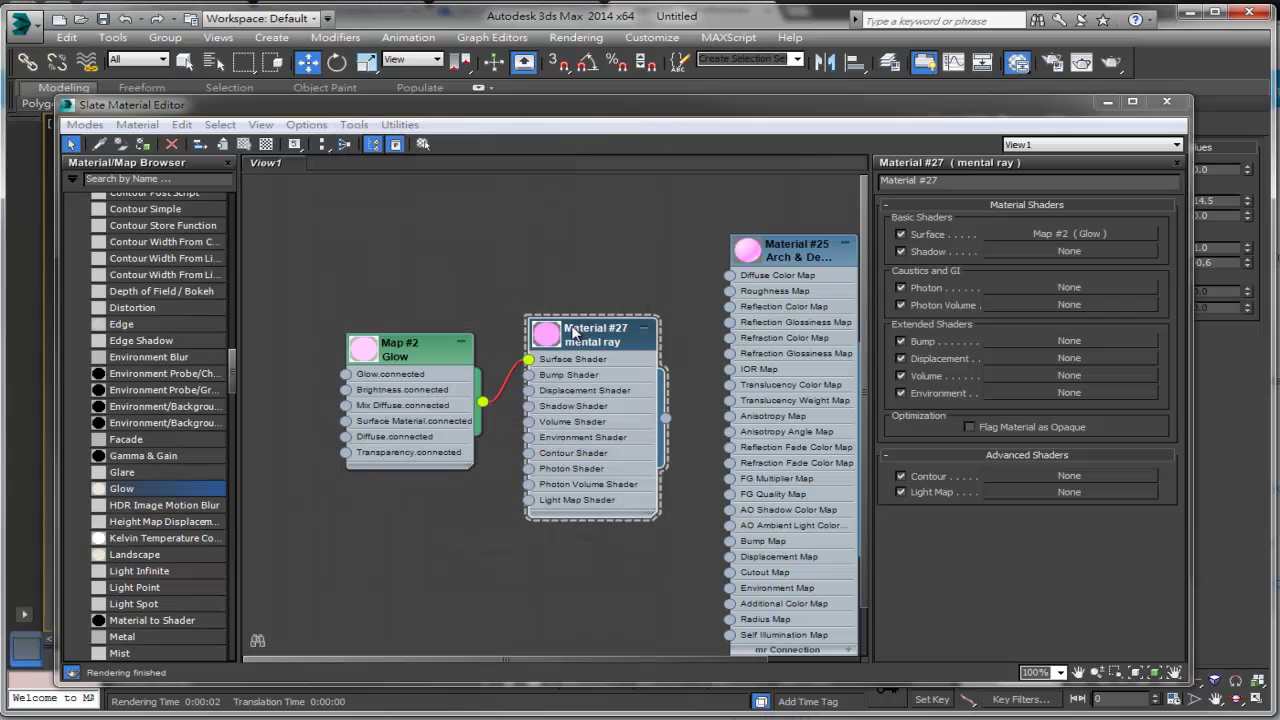
{"action": "double_click", "coordinate": [433, 352]}
{"action": "double_click", "coordinate": [1113, 243]}
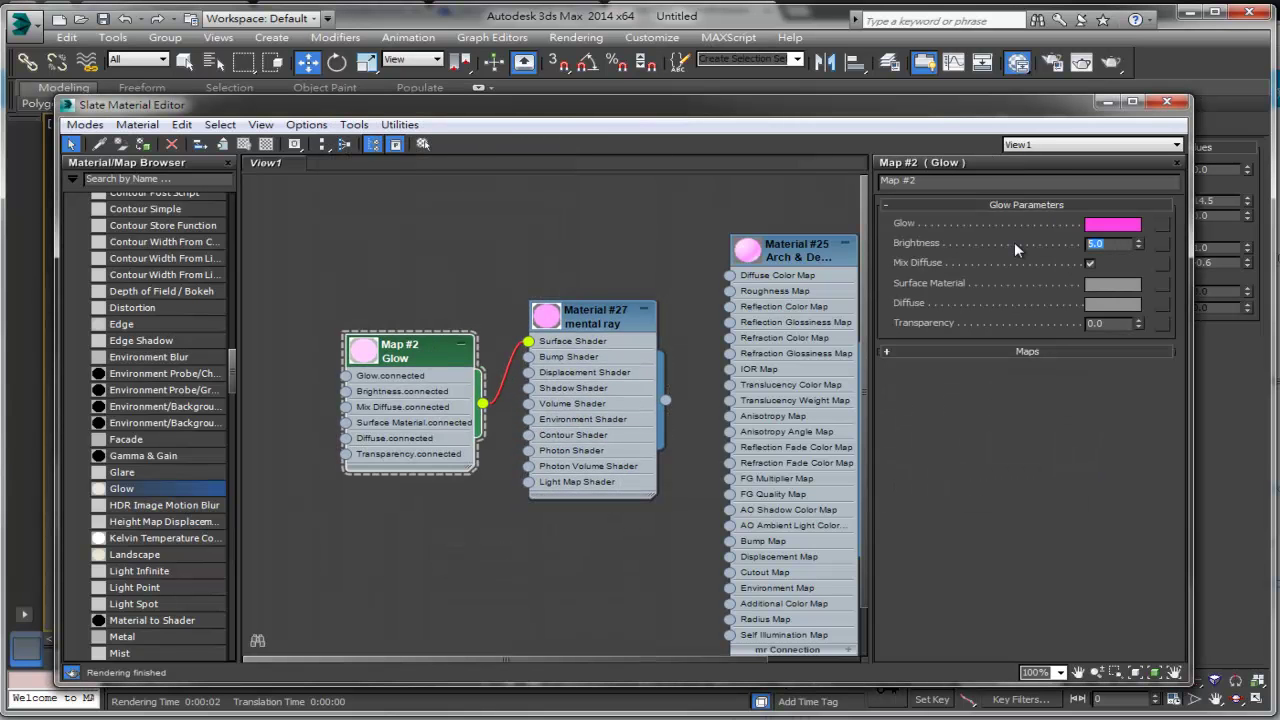
{"action": "type", "text": "2.5"}
{"action": "key", "text": "Return"}
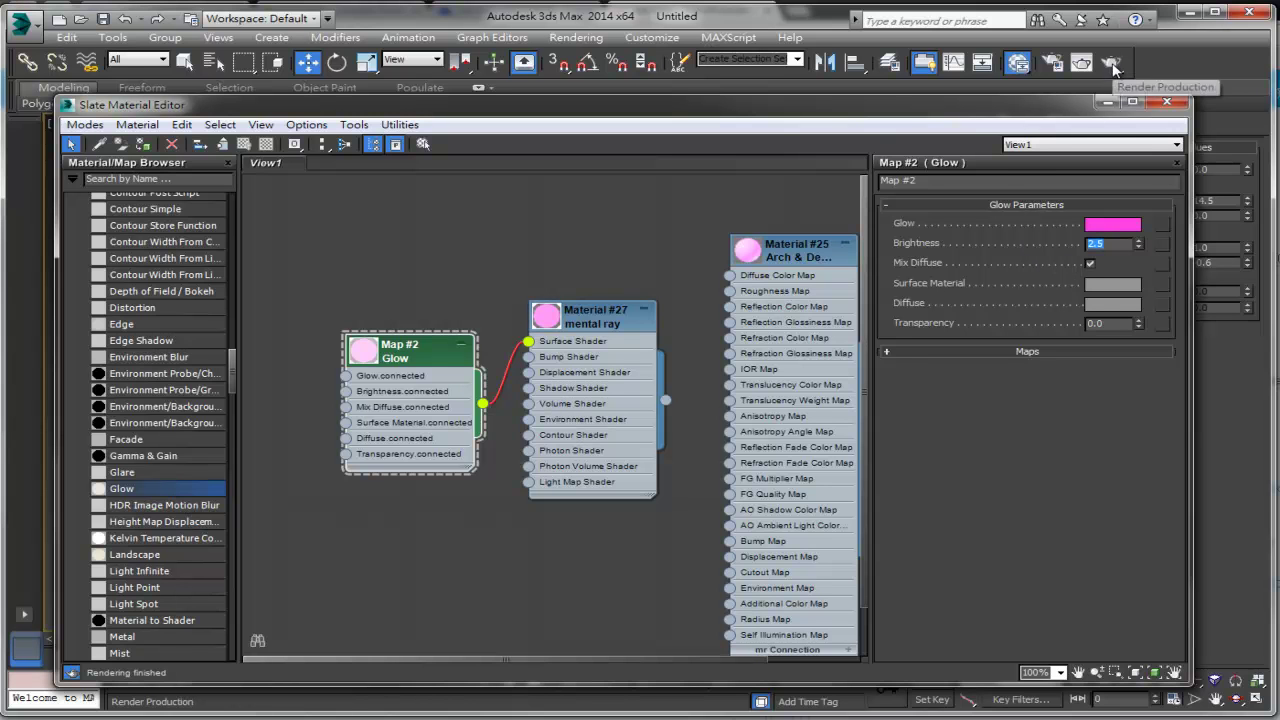
{"action": "left_click", "coordinate": [1112, 63]}
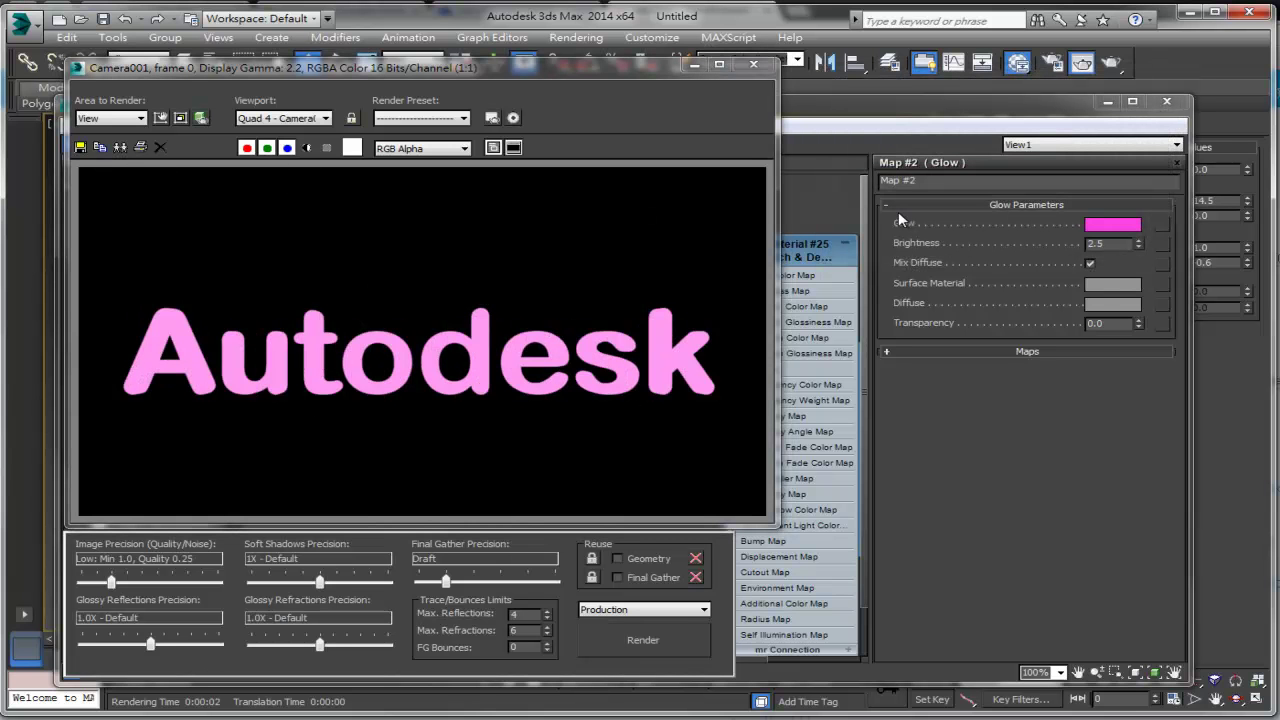
Step: Raise the Glow Brightness to 3.5 and render the text again
{"action": "left_click", "coordinate": [694, 64]}
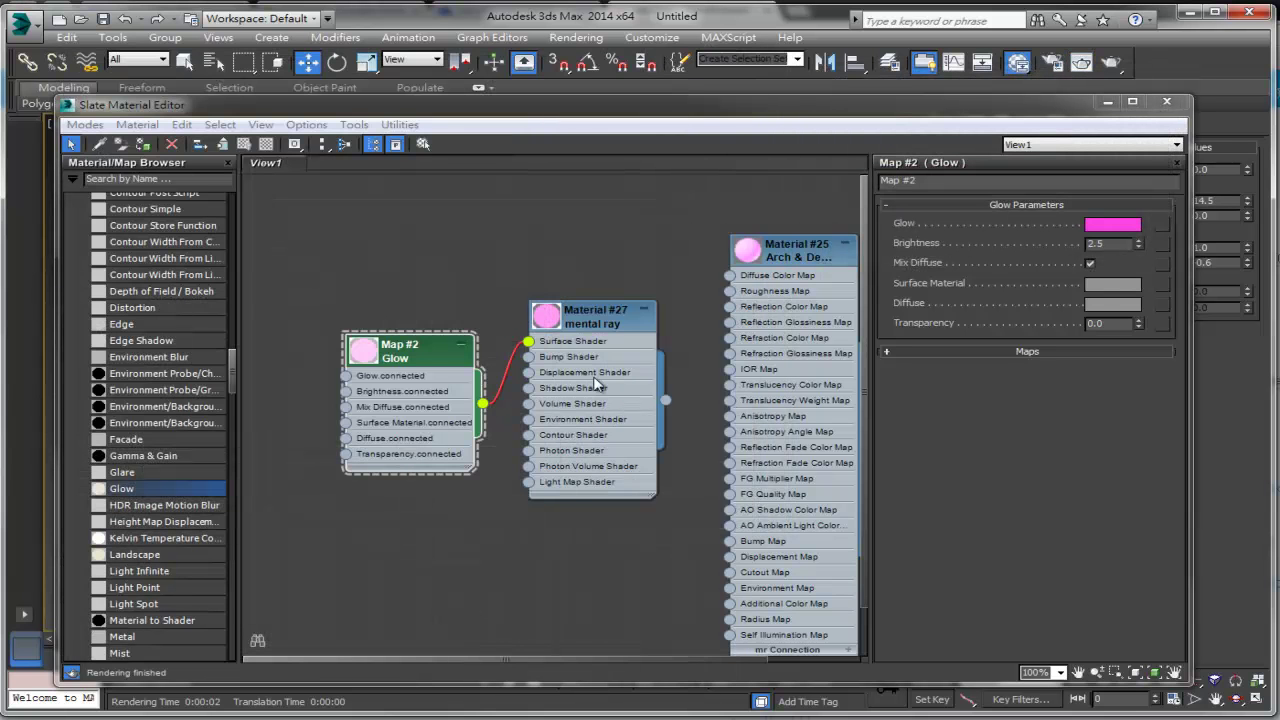
{"action": "type", "text": "3.5"}
{"action": "key", "text": "Return"}
{"action": "left_click", "coordinate": [1111, 62]}
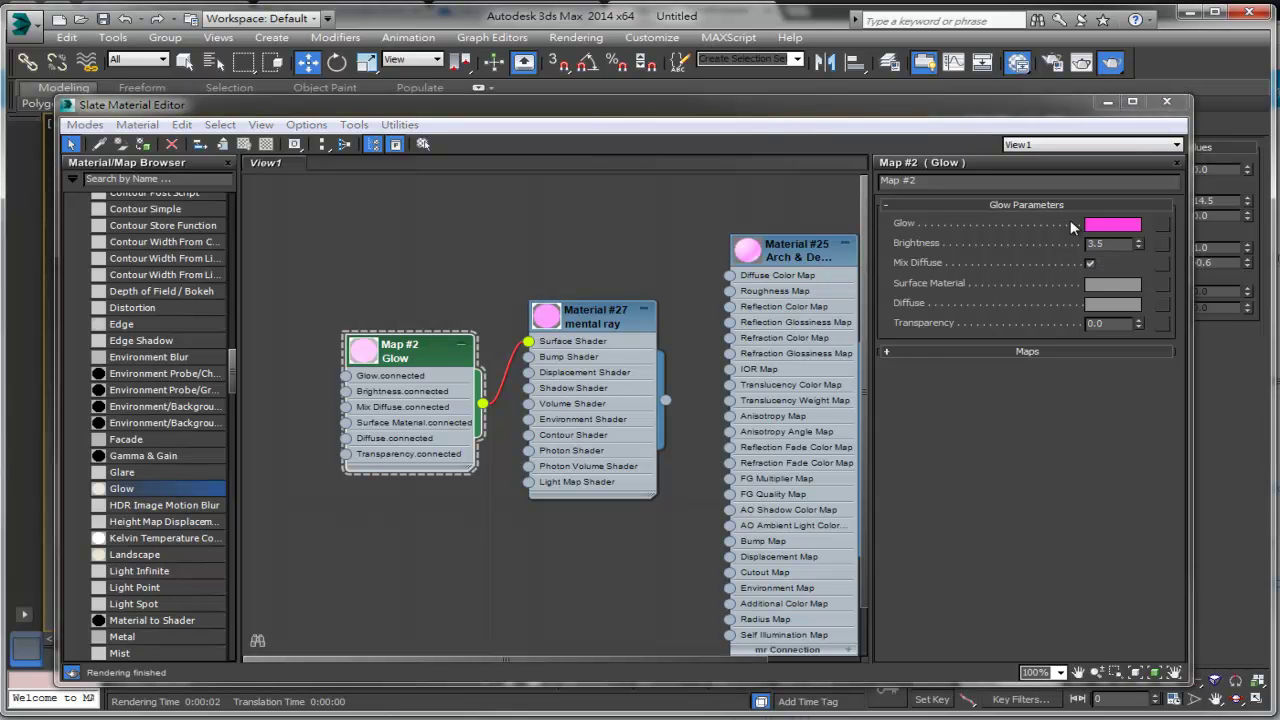